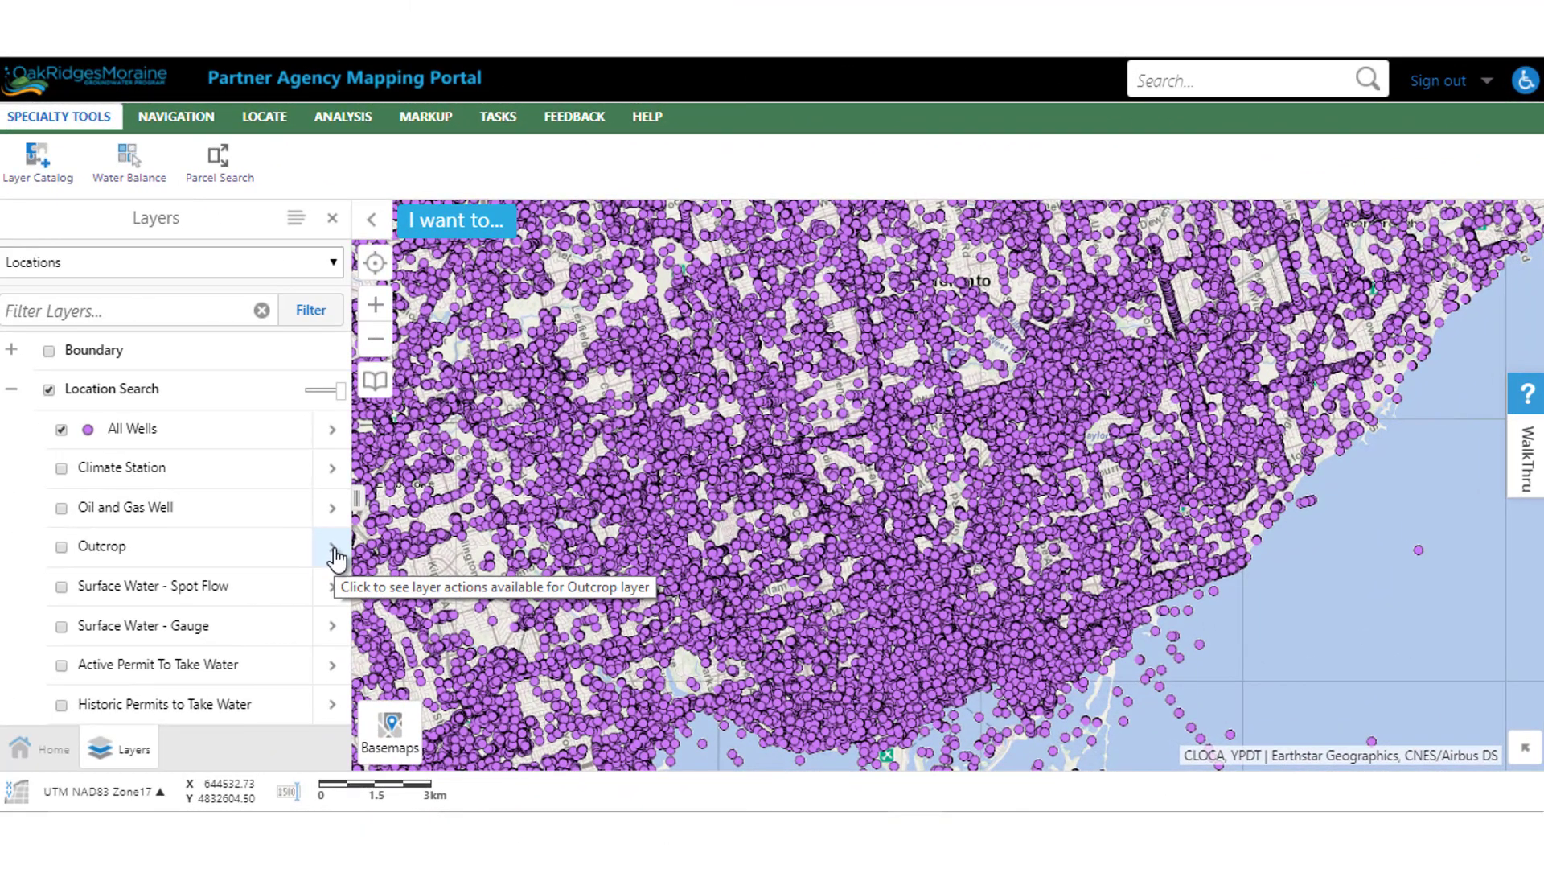
# Switch to the ANALYSIS ribbon to reveal the Query and Filter tools.
pyautogui.click(346, 120)
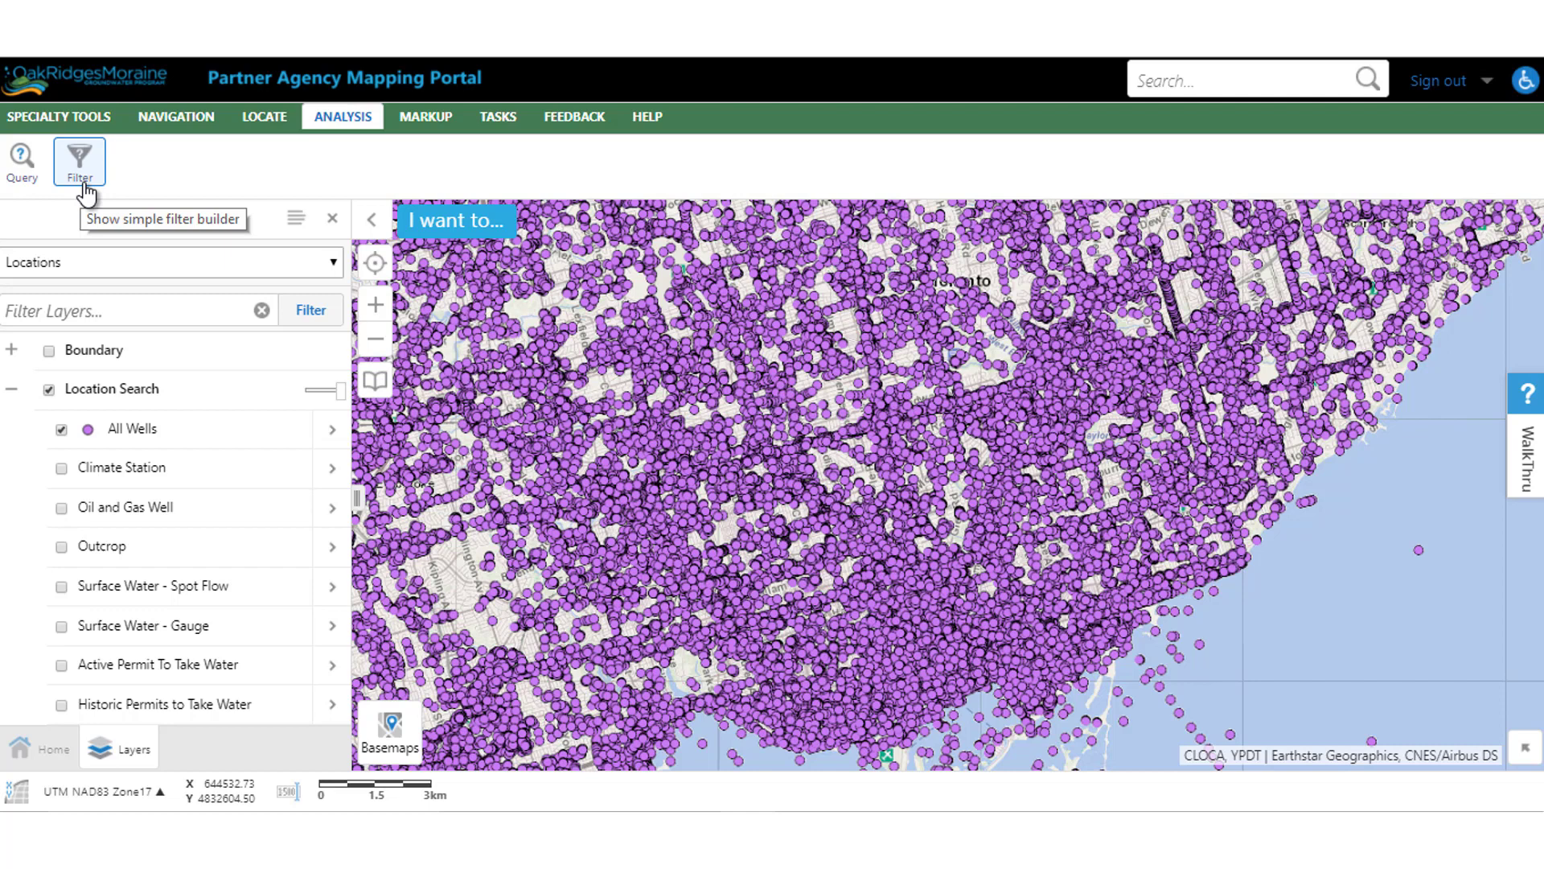
# Start a new query on the All Wells layer and set its map area.
pyautogui.click(33, 169)
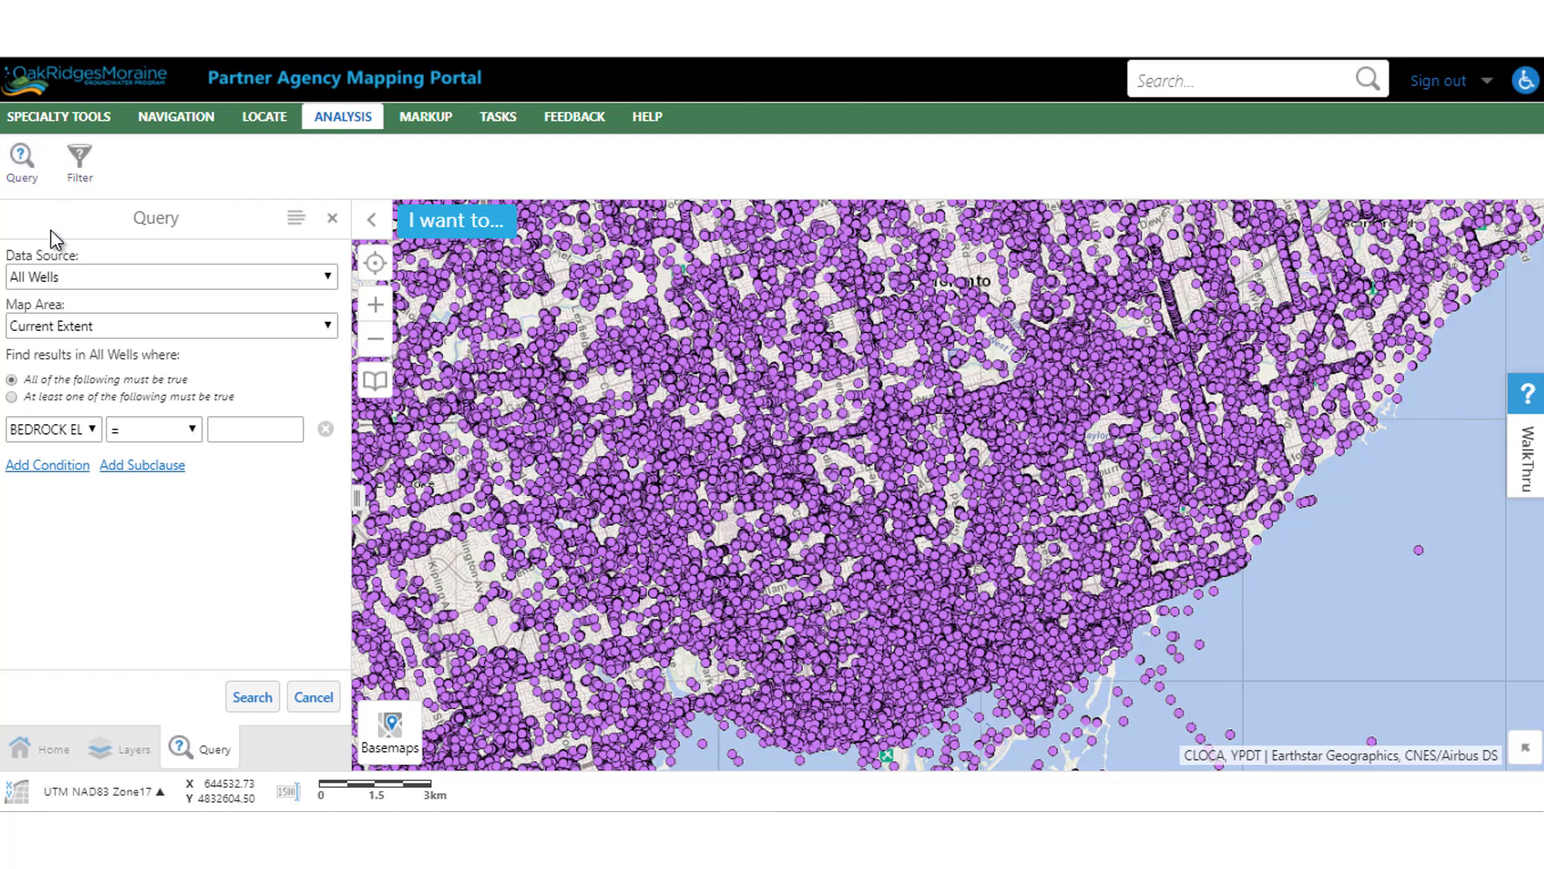
pyautogui.click(78, 281)
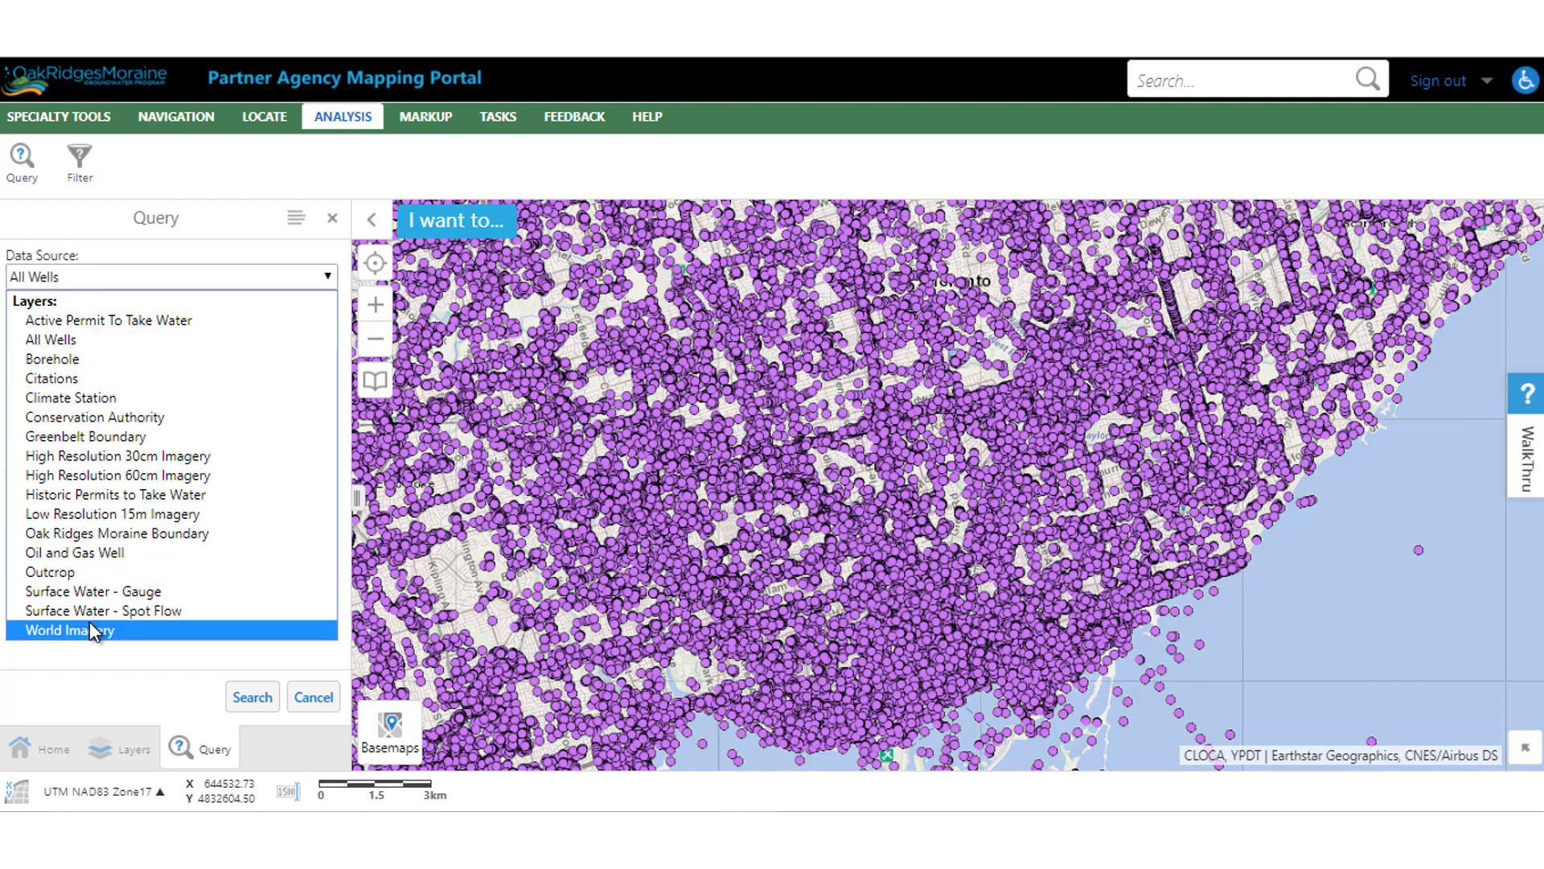
pyautogui.click(153, 287)
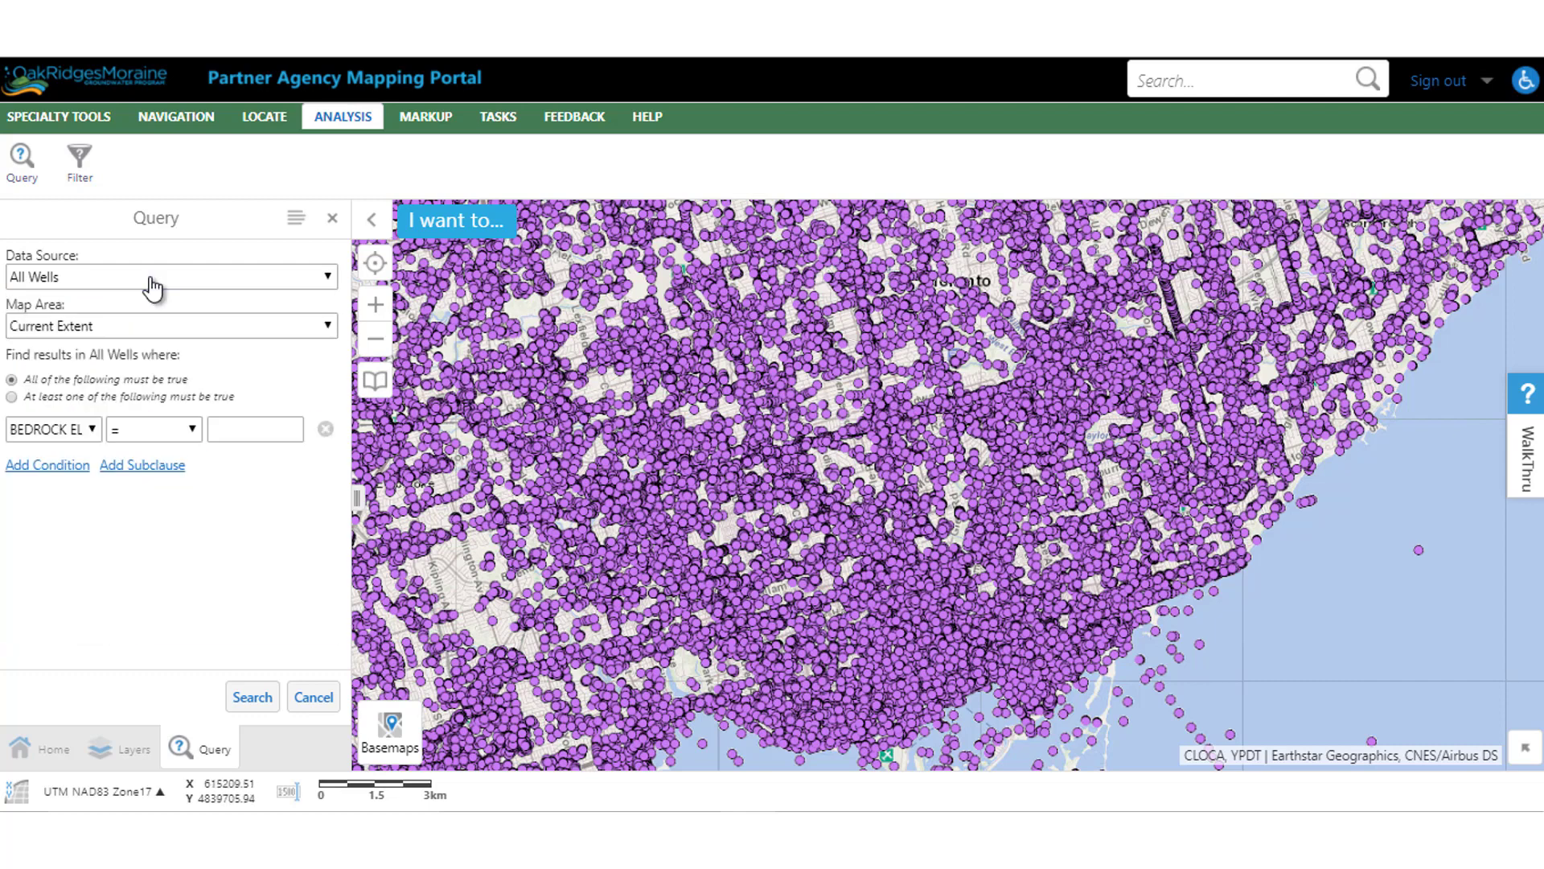
pyautogui.click(113, 333)
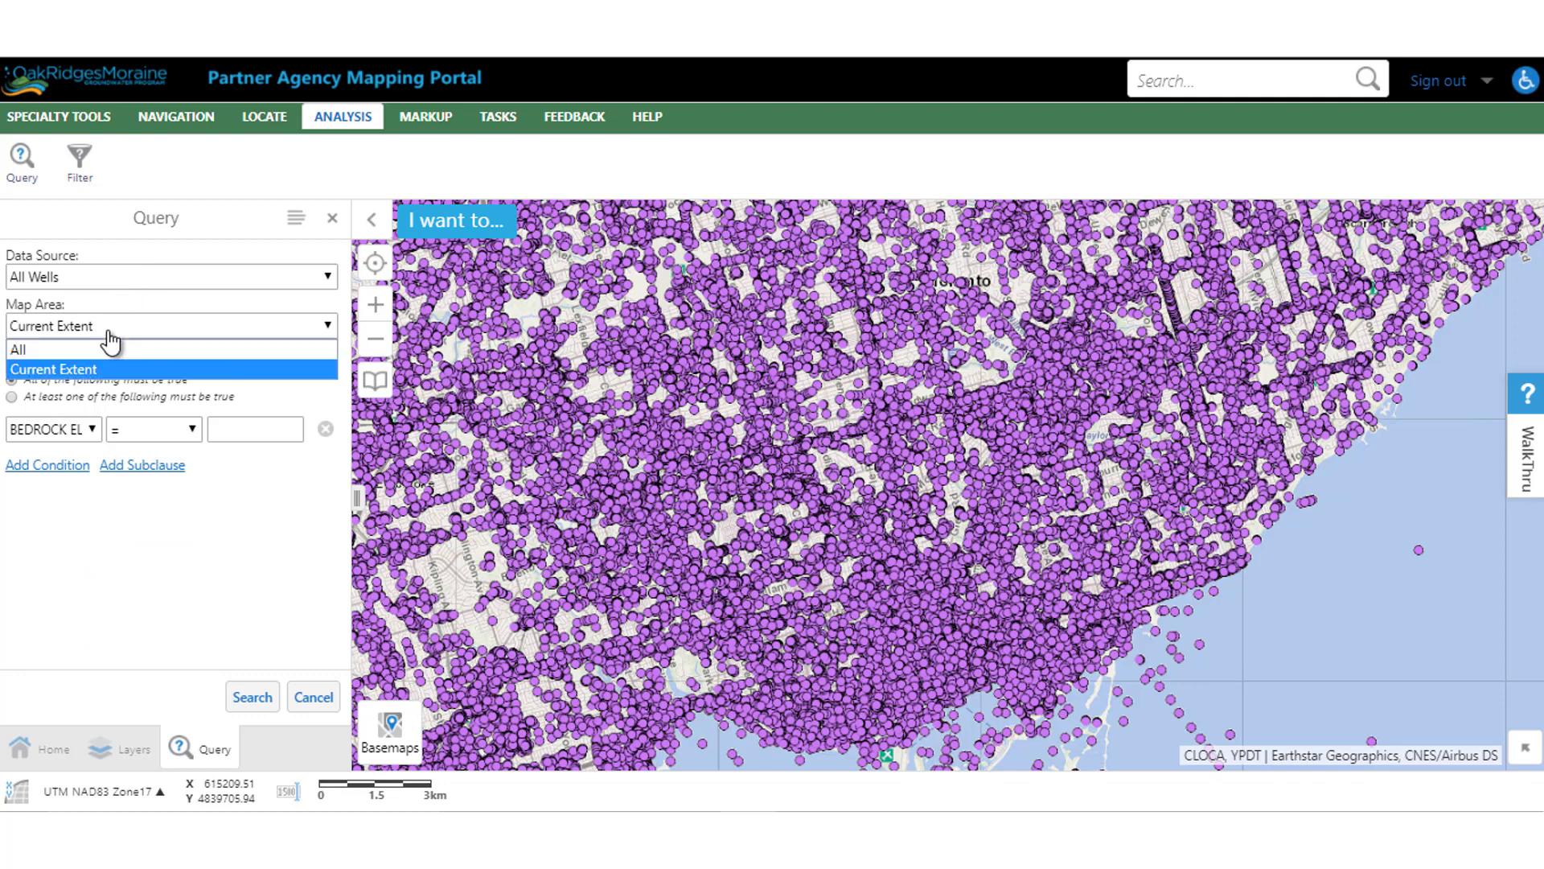
pyautogui.click(78, 371)
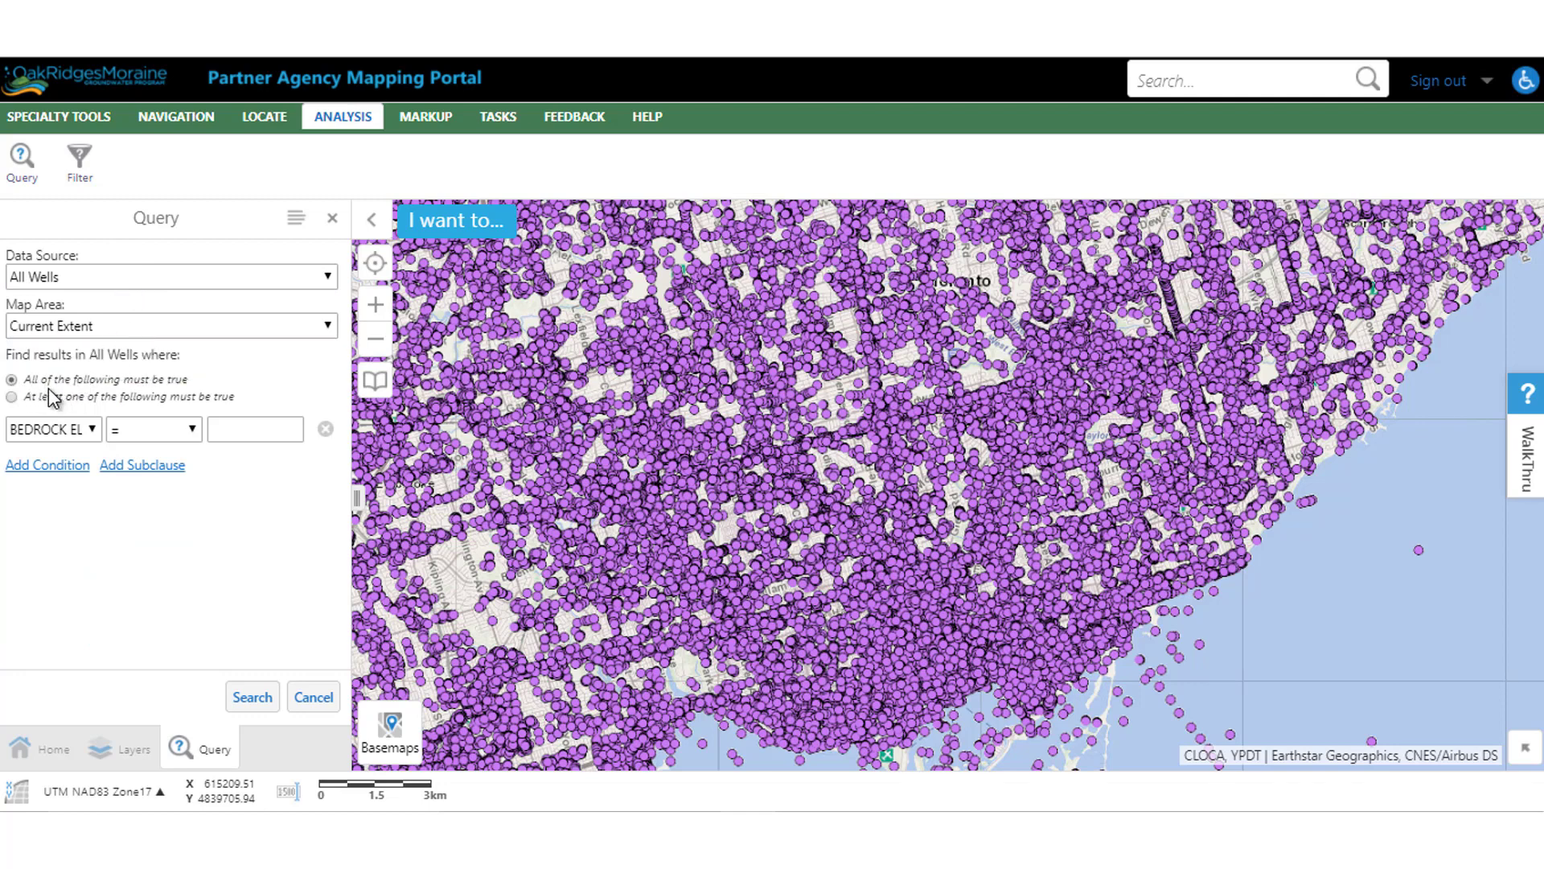
# Add the condition WELL DEPTH > 300 and run the search.
pyautogui.click(85, 430)
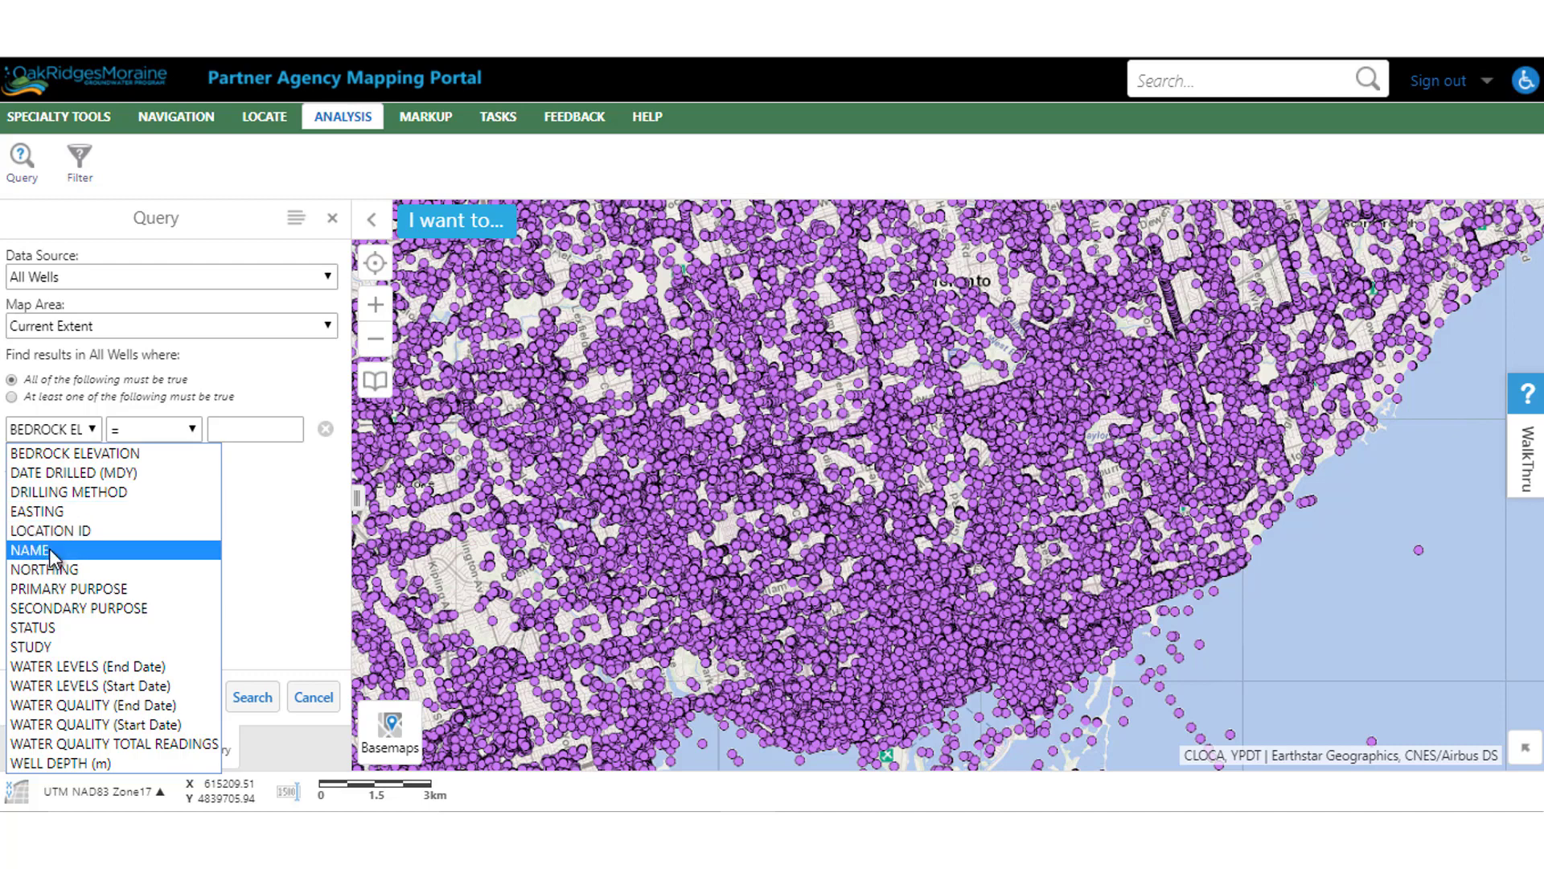
pyautogui.click(101, 763)
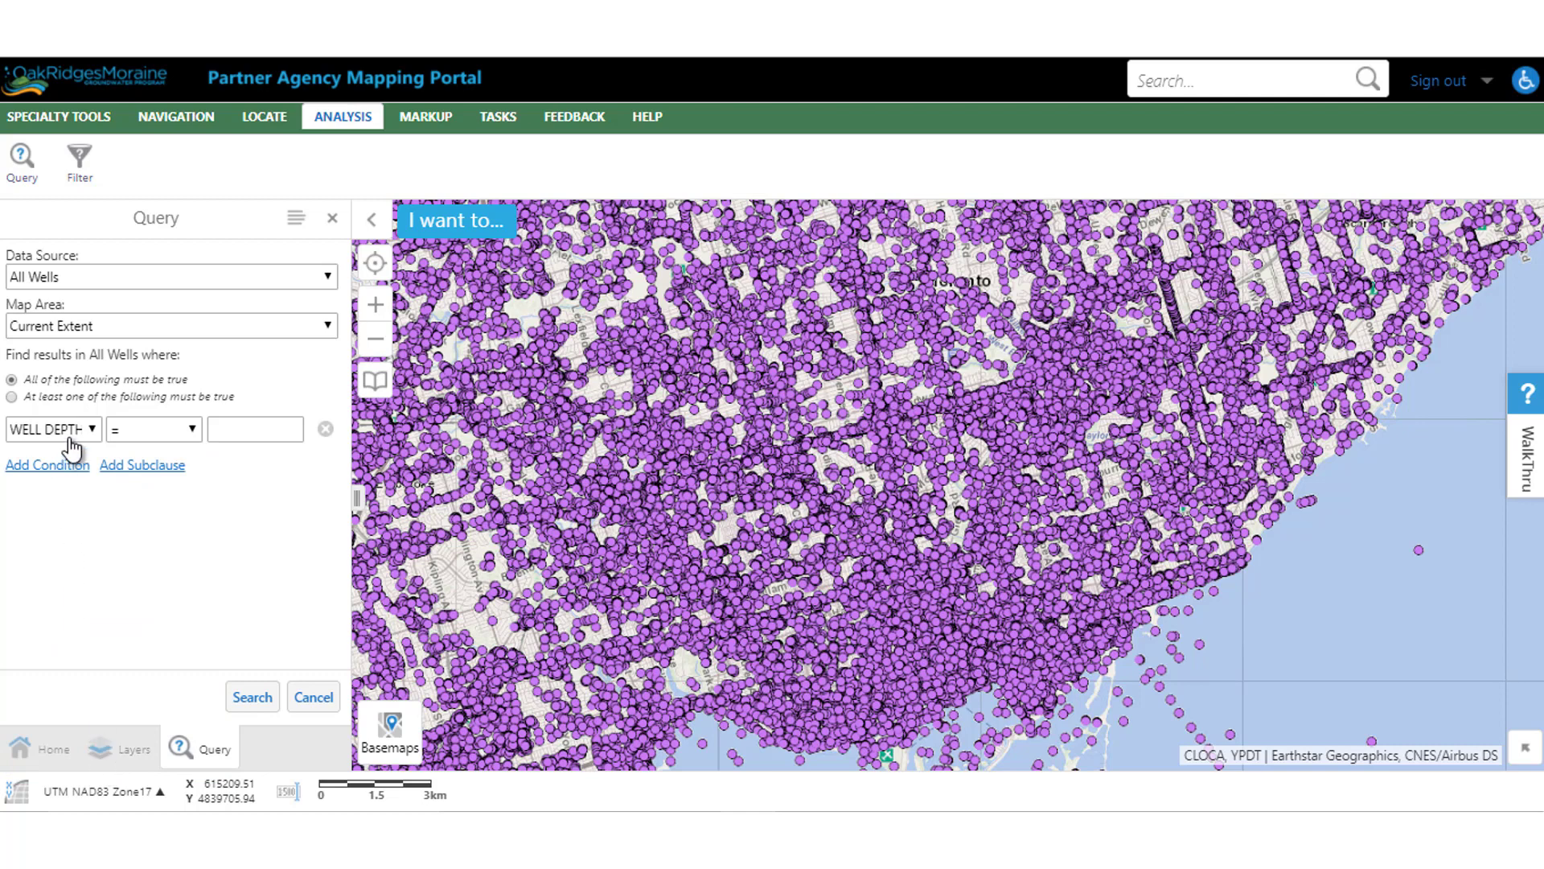
pyautogui.click(183, 434)
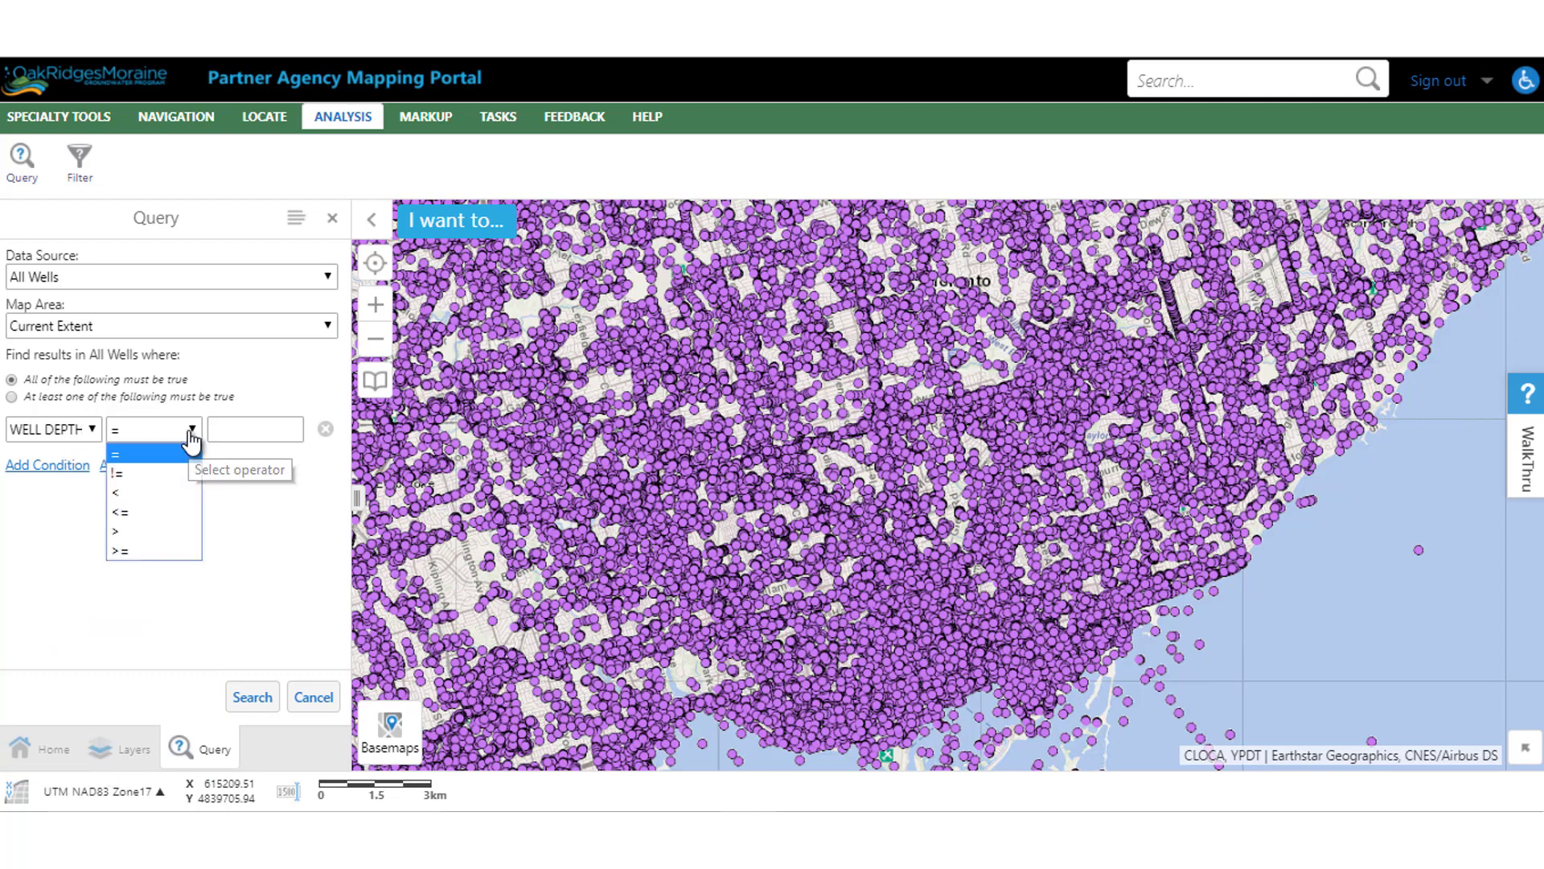
pyautogui.click(146, 531)
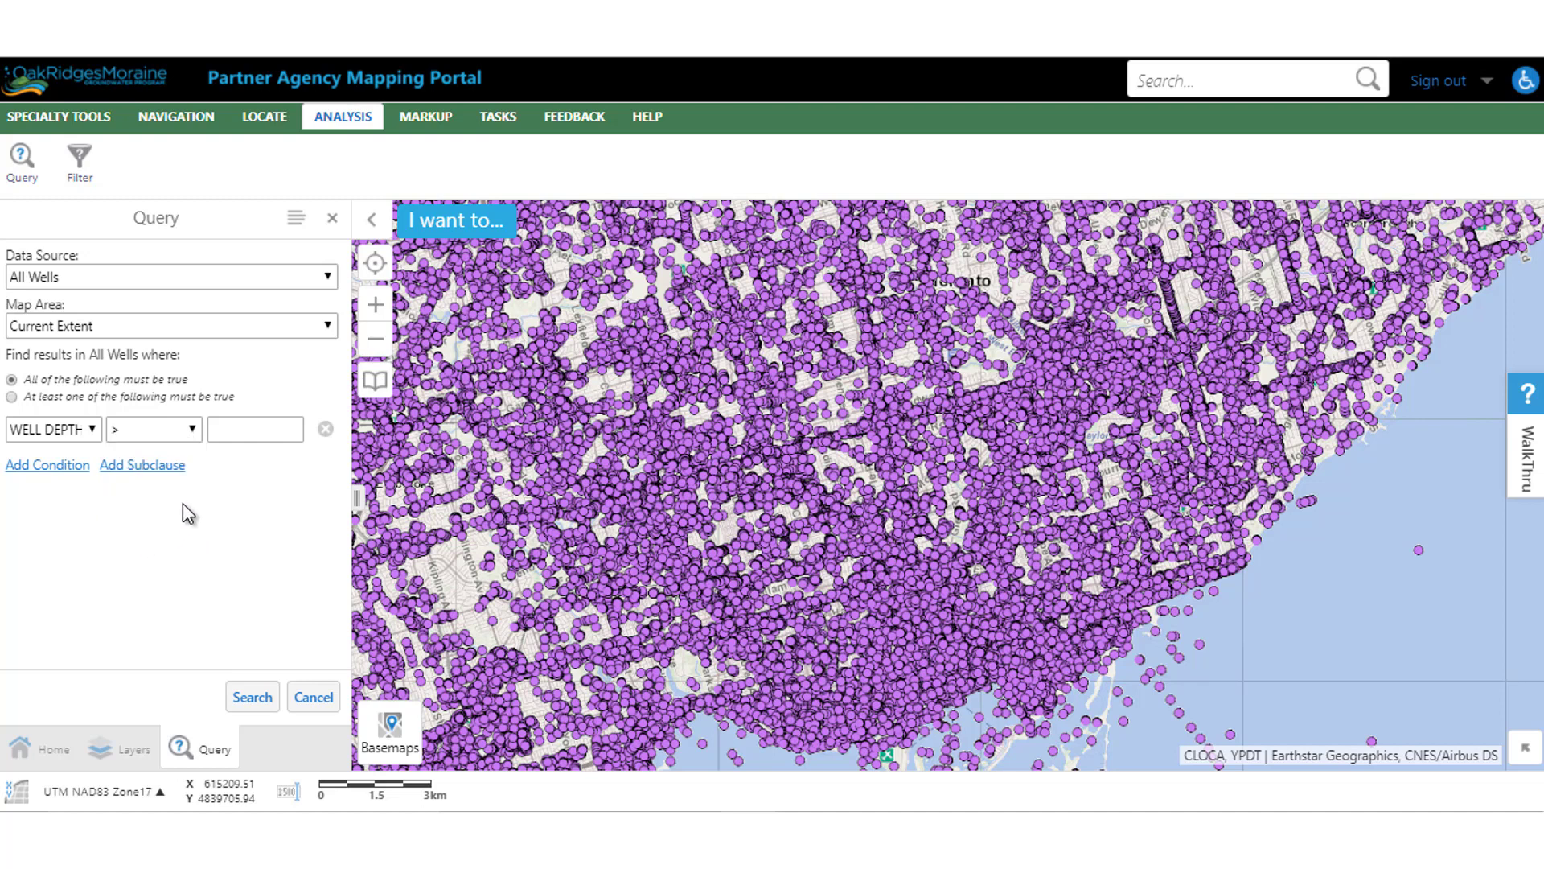
pyautogui.click(248, 436)
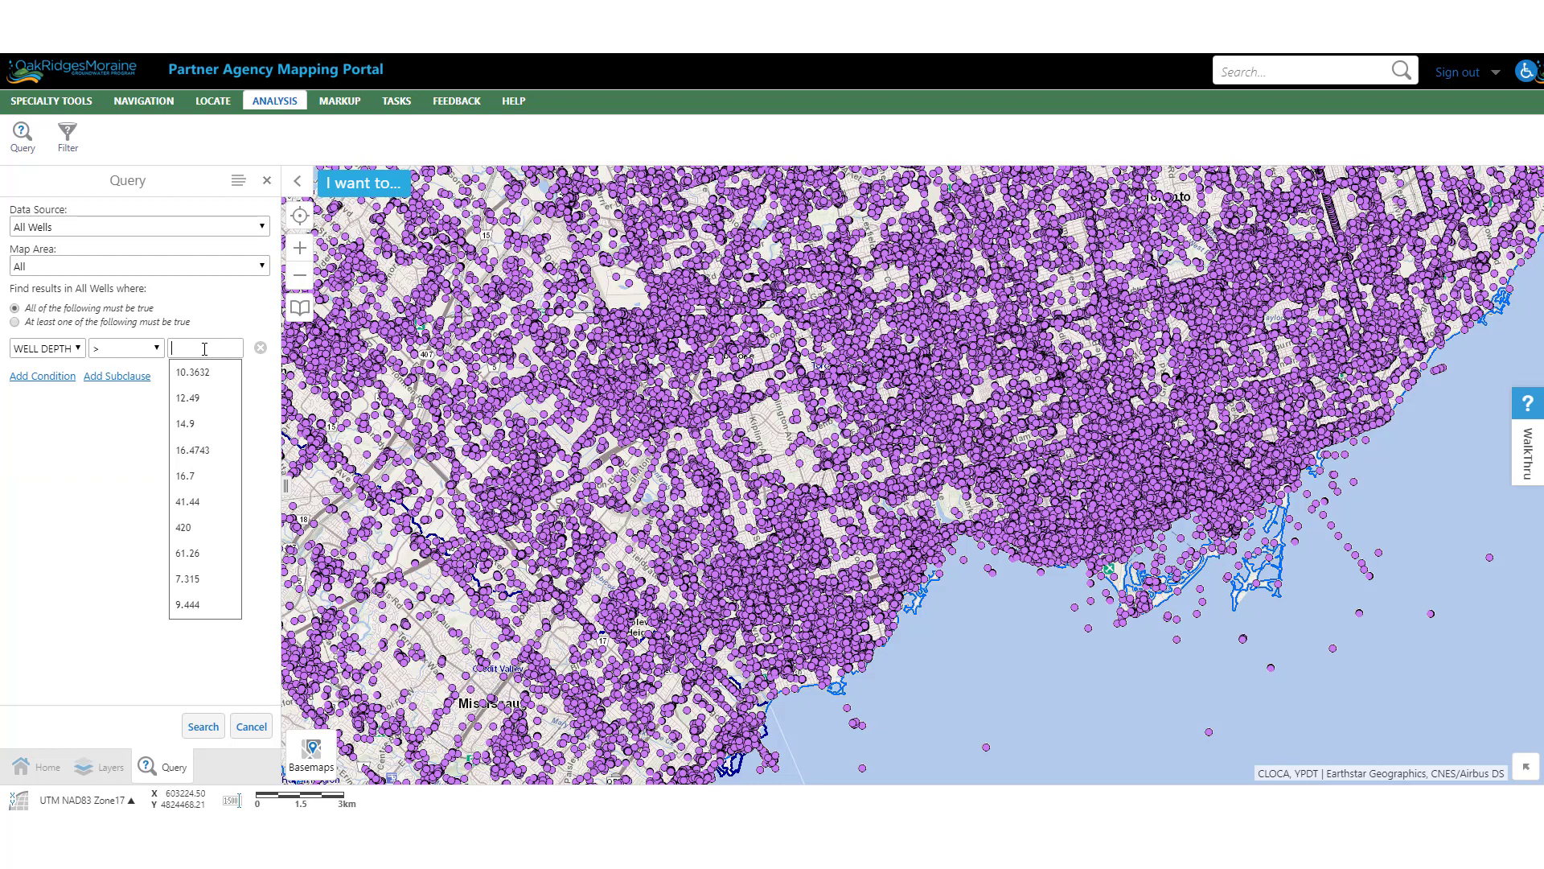
pyautogui.write('300')
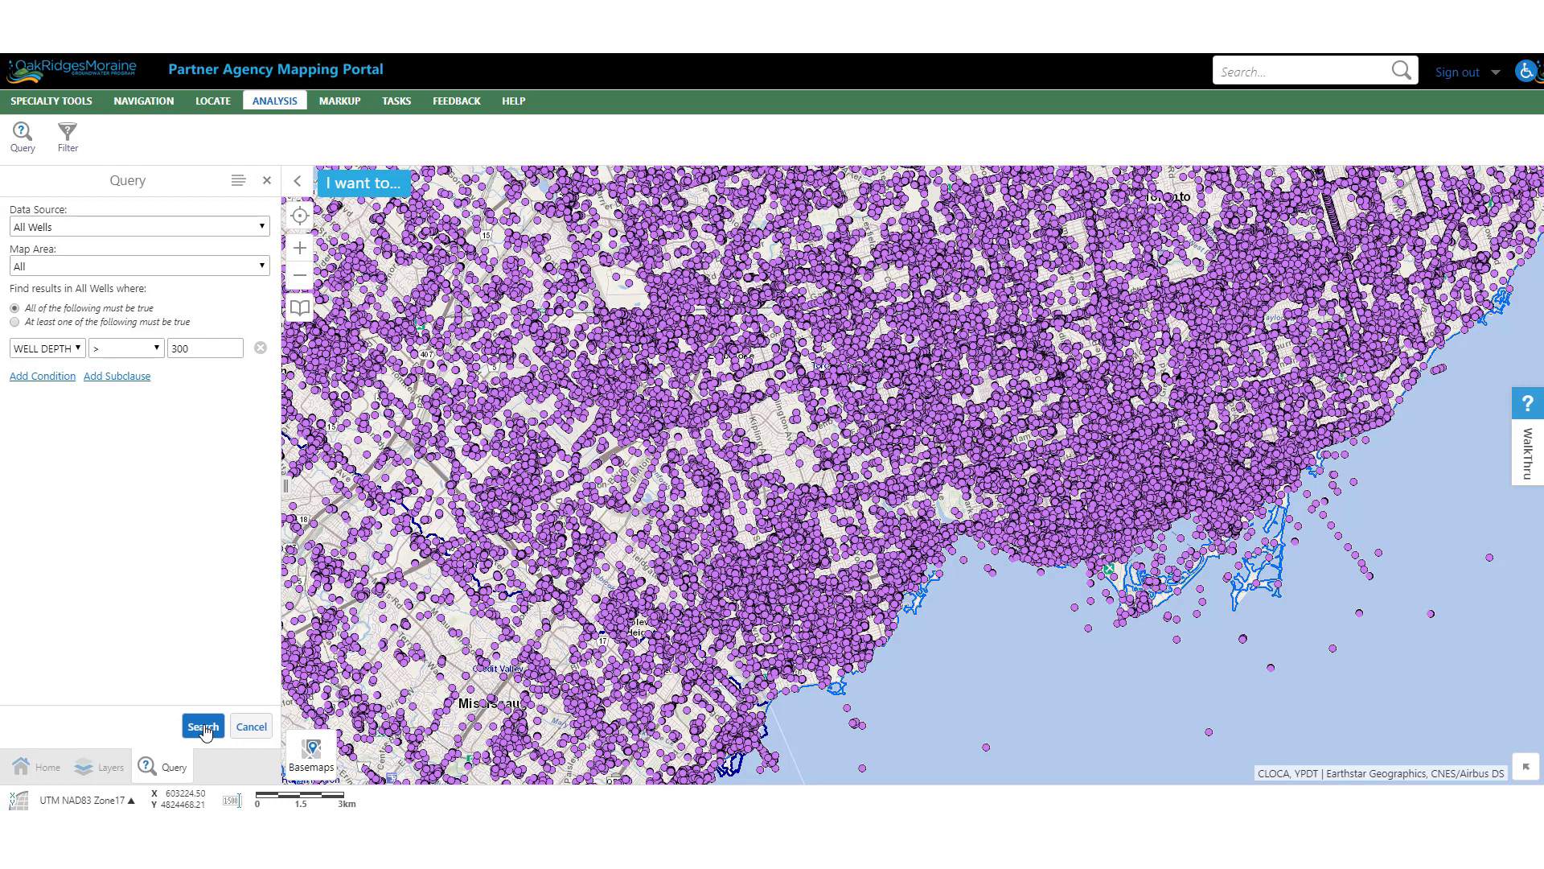
pyautogui.click(203, 728)
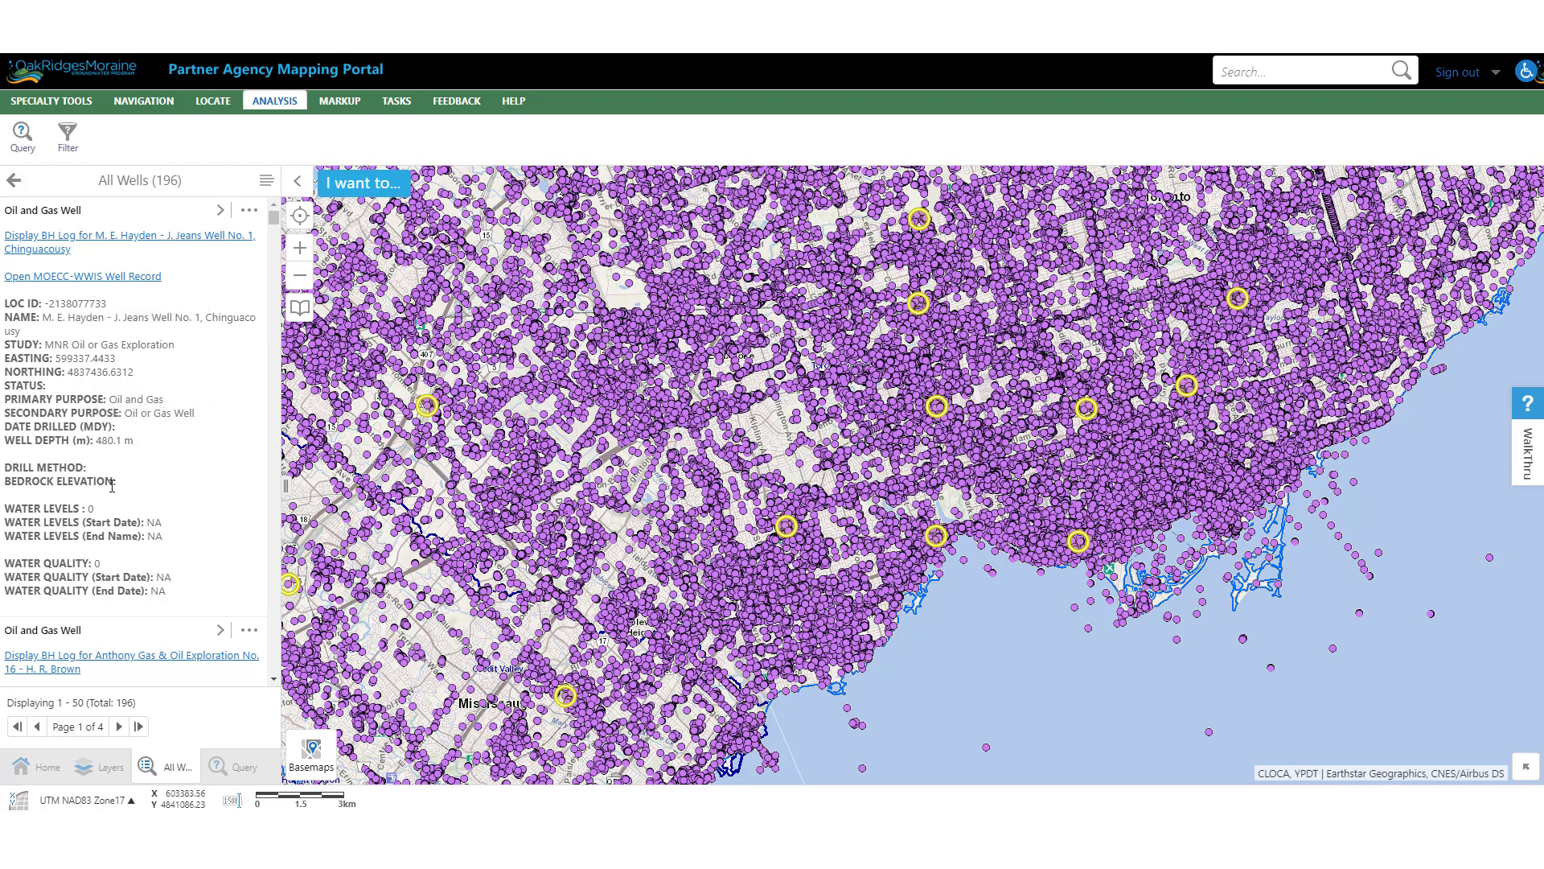
# Scroll through the All Wells (196) results, reading each well's purpose and depth.
pyautogui.scroll(-1, 112, 487)
pyautogui.scroll(-3, 112, 486)
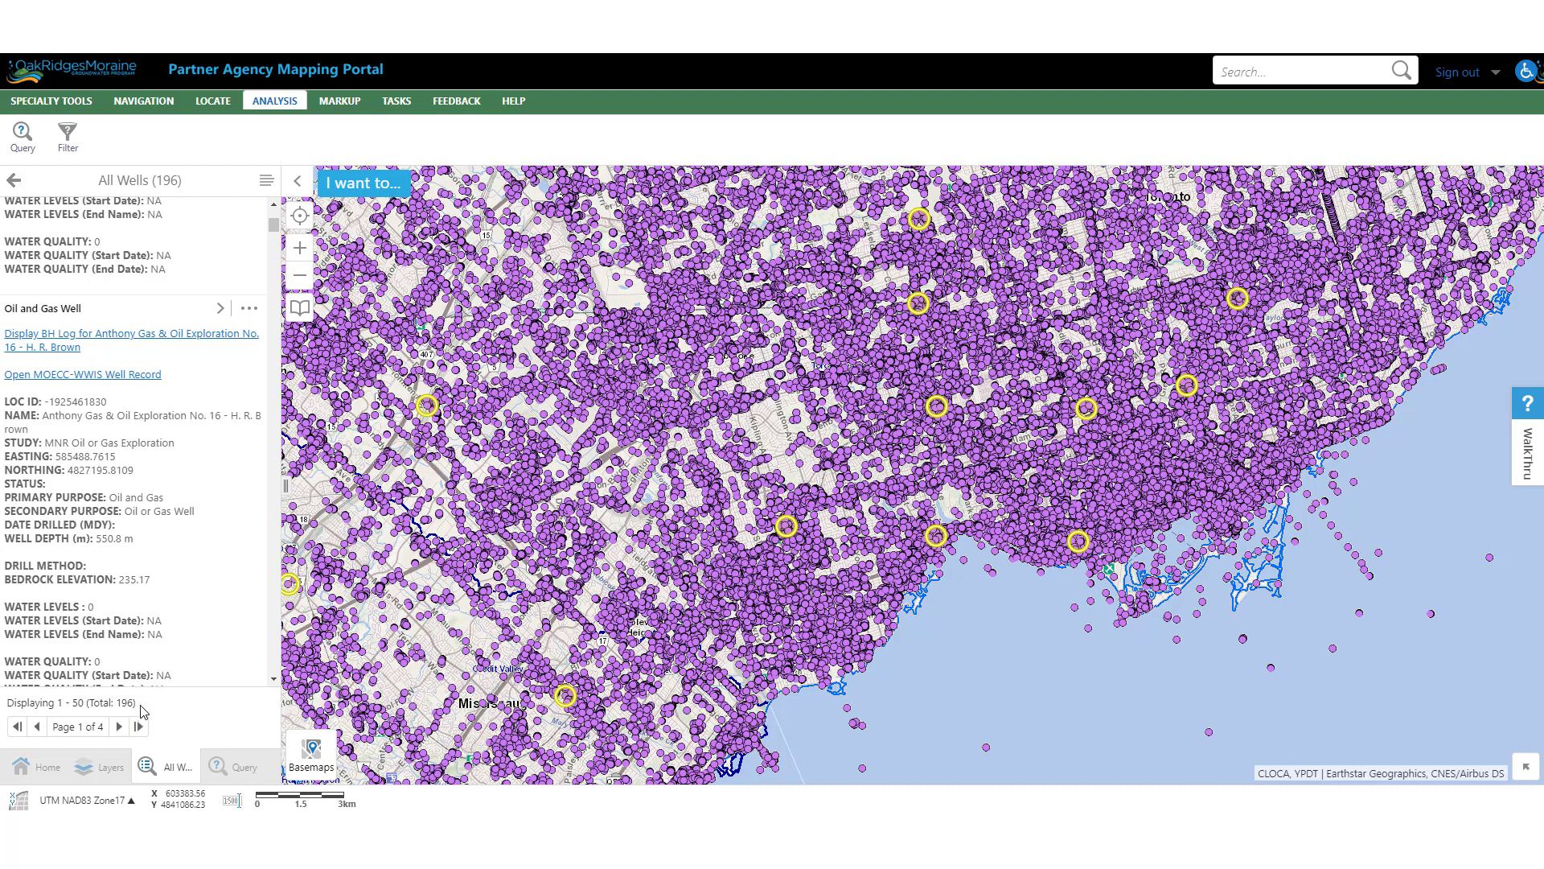
pyautogui.scroll(-4, 118, 526)
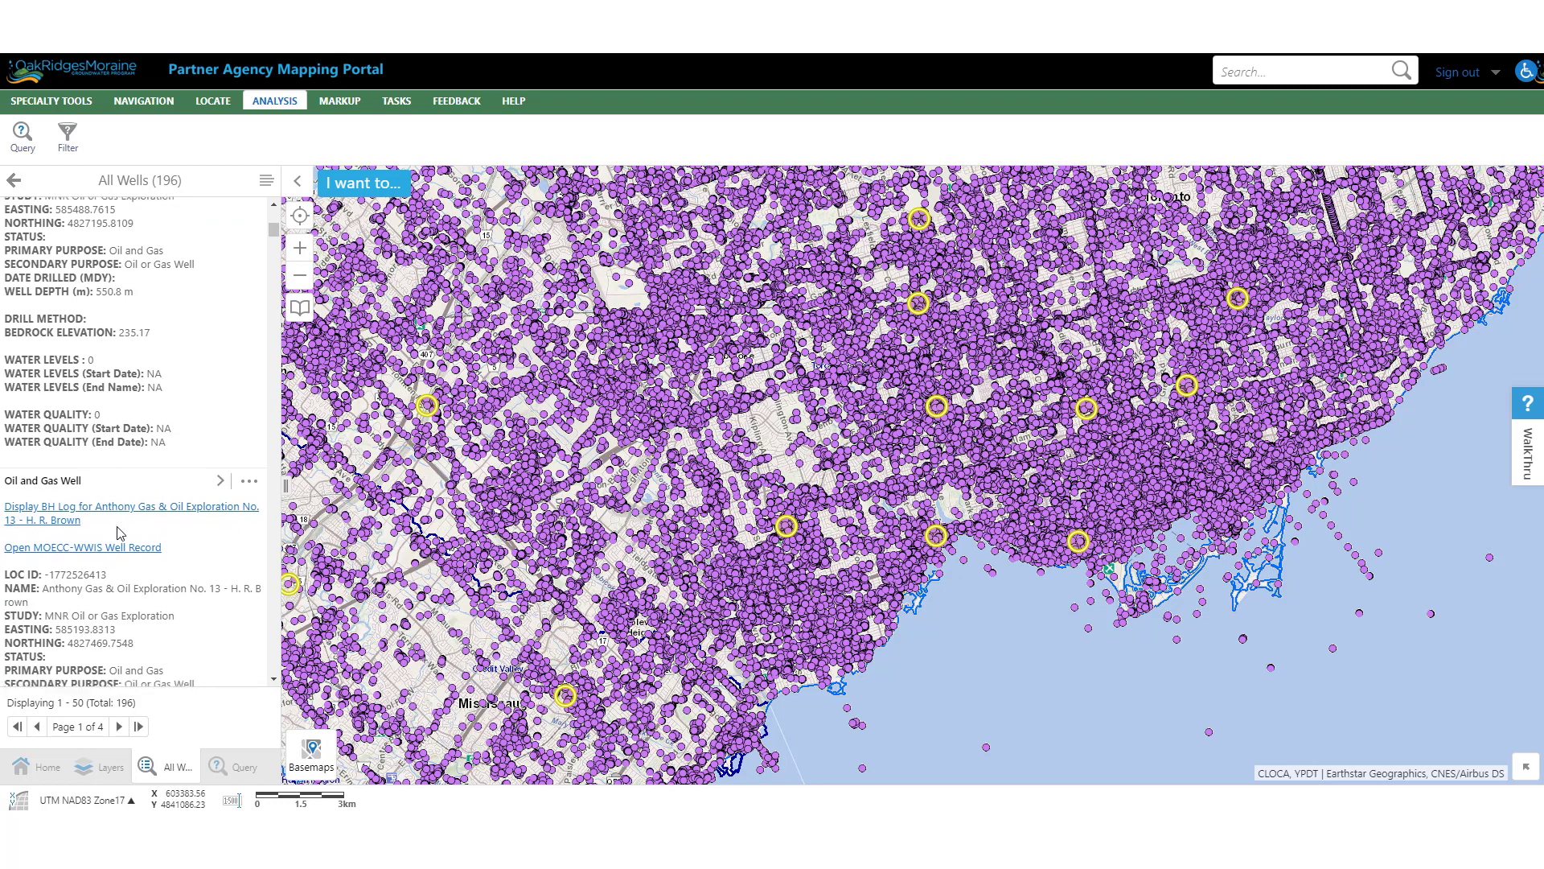
pyautogui.scroll(-4, 68, 590)
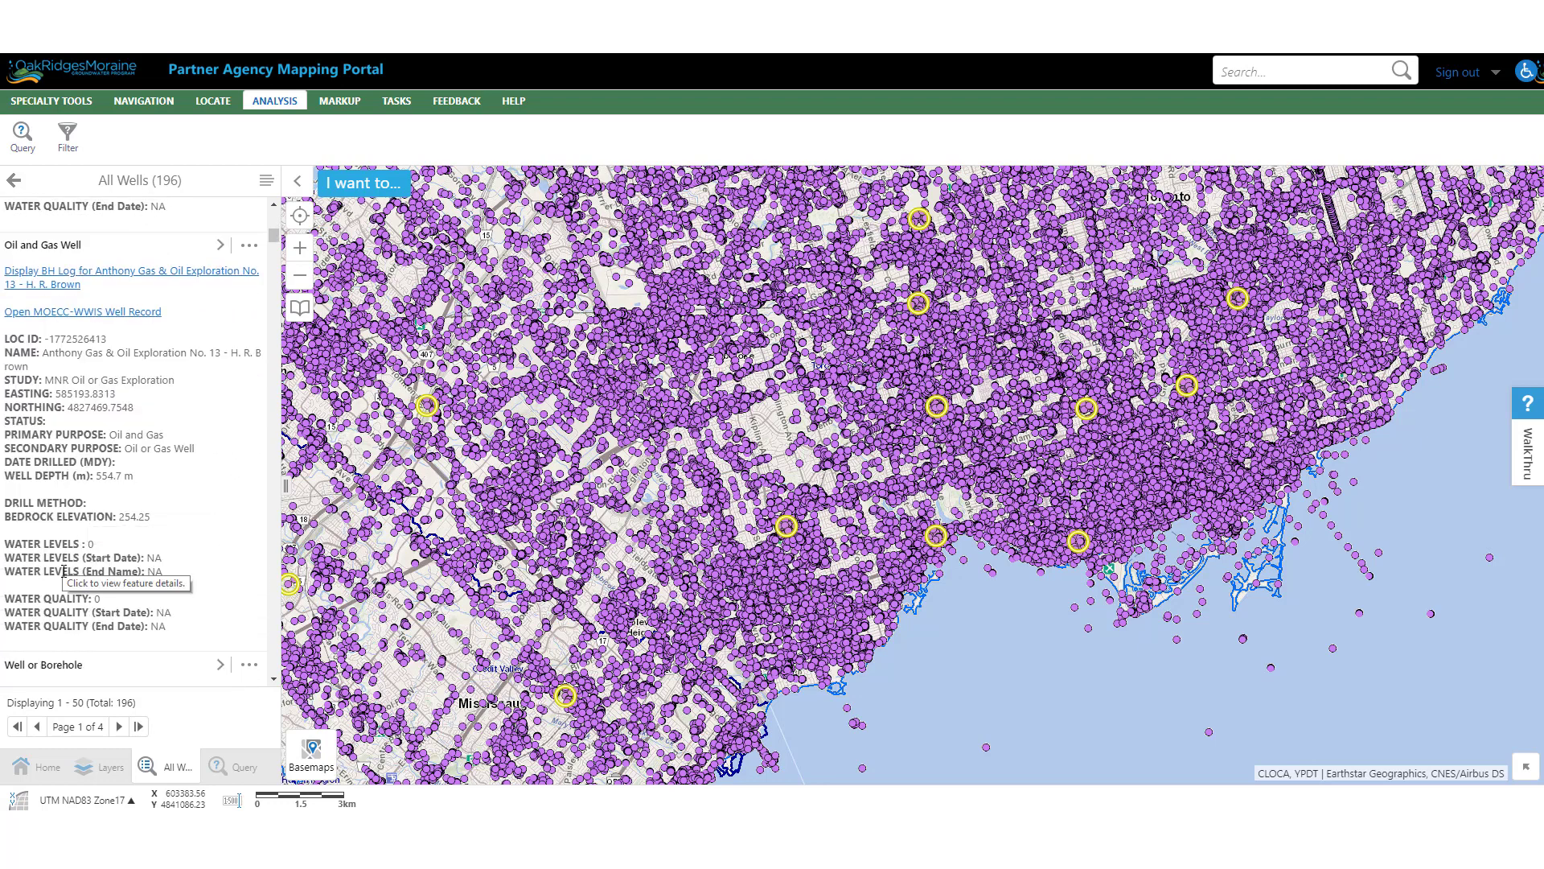
pyautogui.scroll(-2, 68, 589)
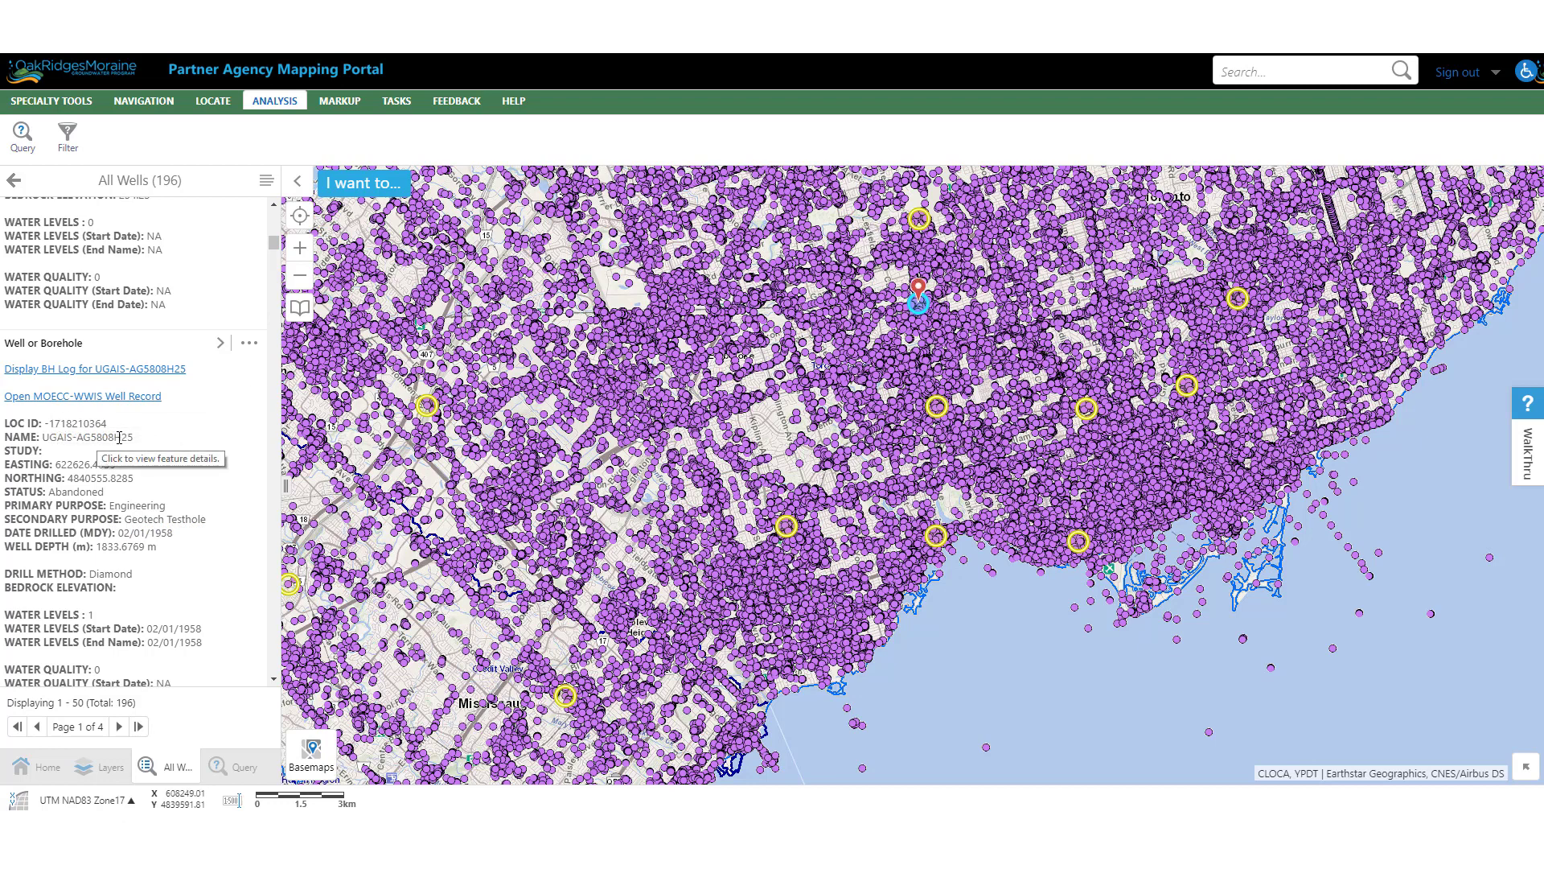
pyautogui.scroll(-2, 87, 478)
pyautogui.scroll(-1, 87, 477)
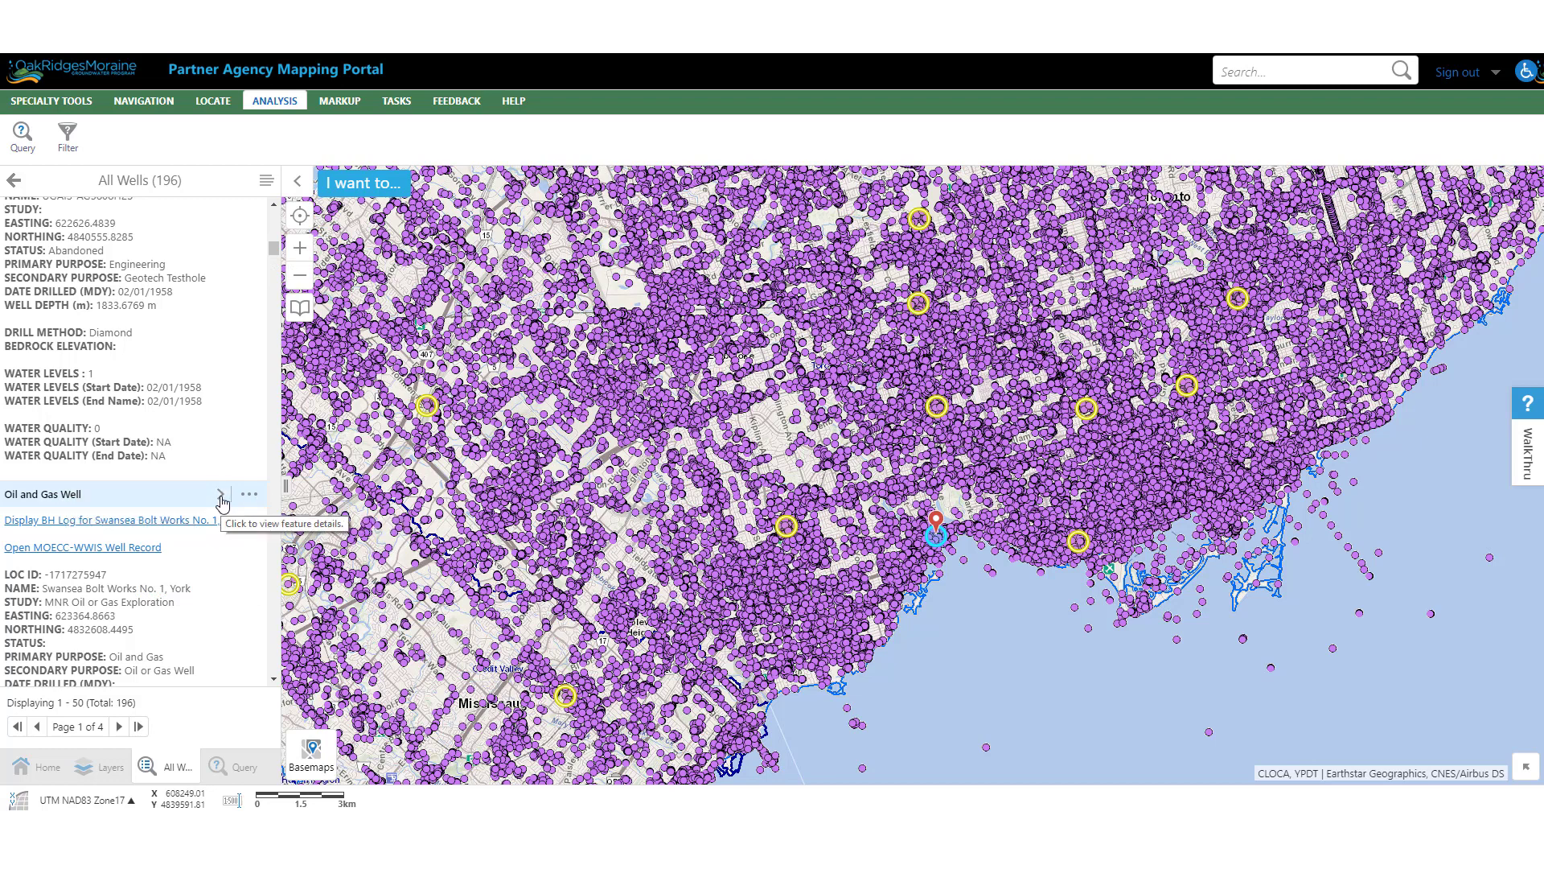
# Open the Swansea Bolt Works No. 1 well's full details, then close them and return to Query Results.
pyautogui.click(250, 497)
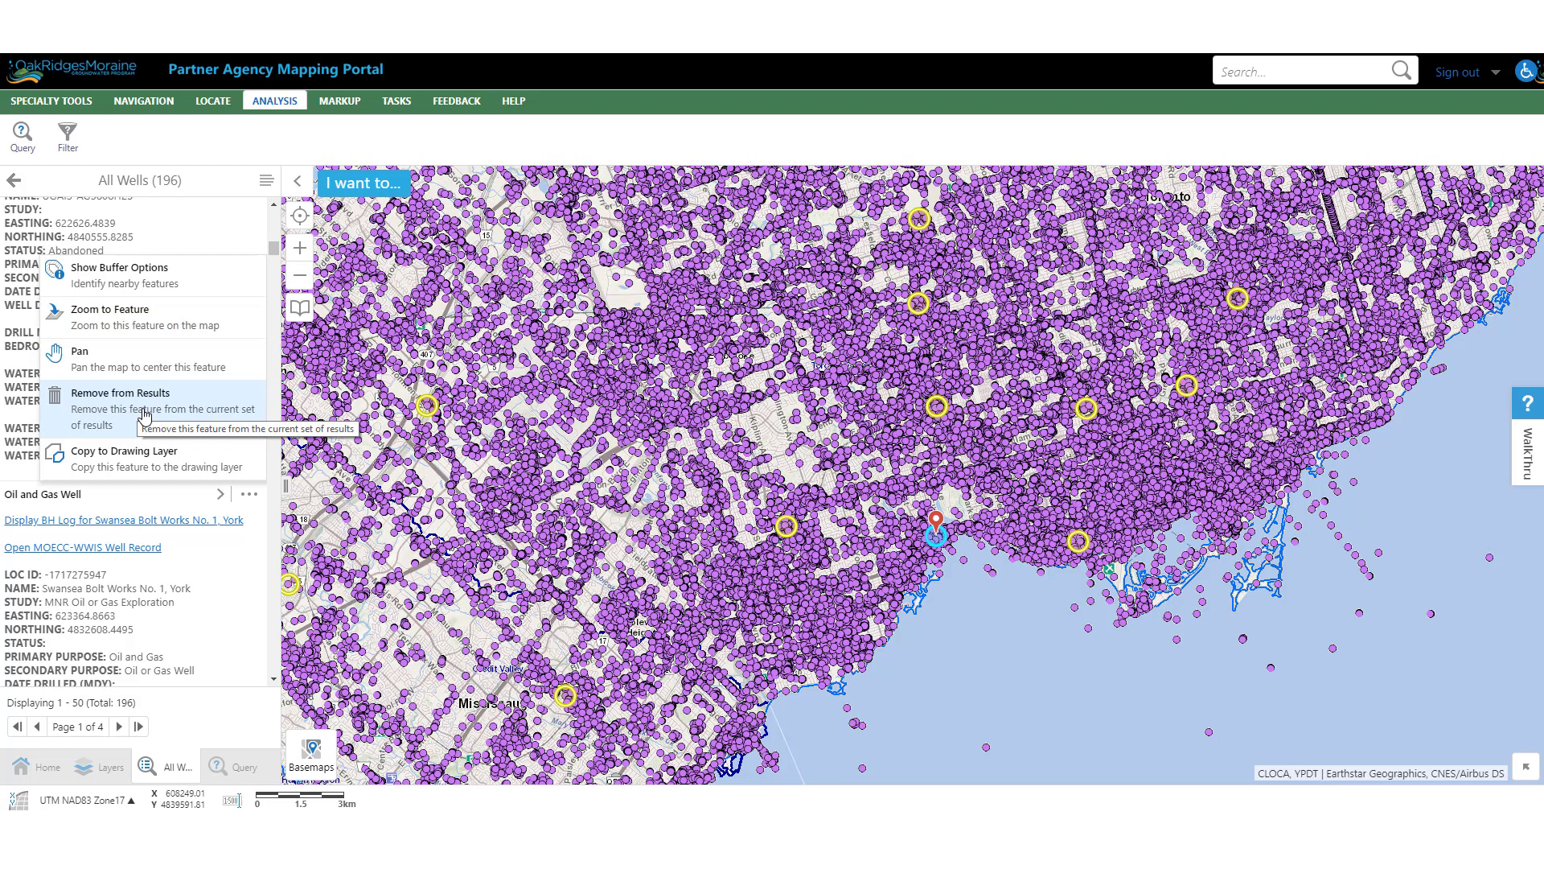
pyautogui.click(220, 497)
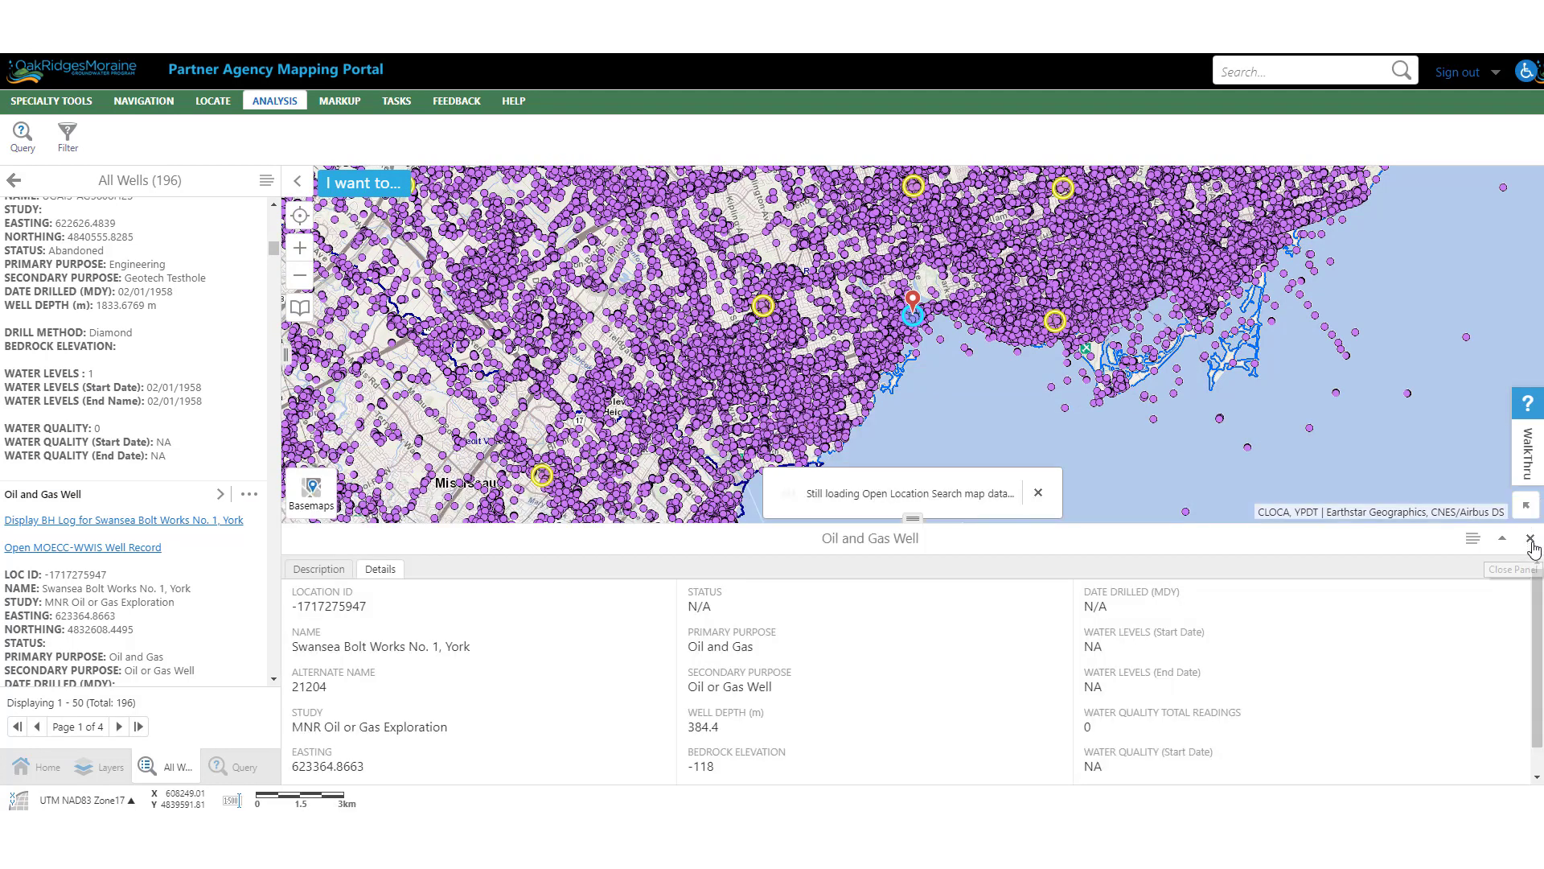
pyautogui.click(1524, 547)
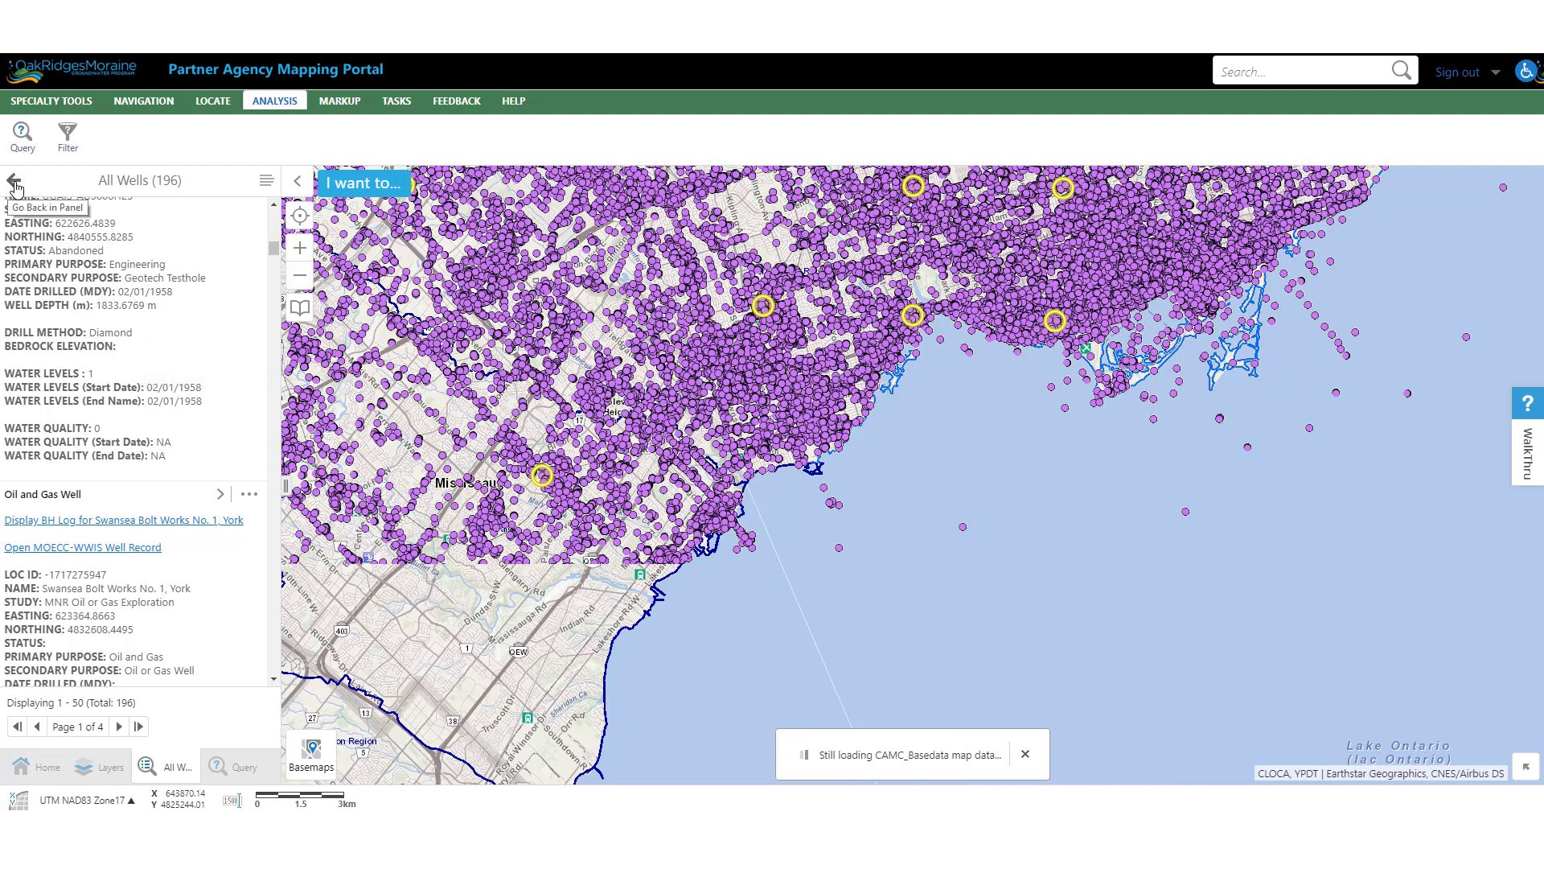
pyautogui.click(12, 181)
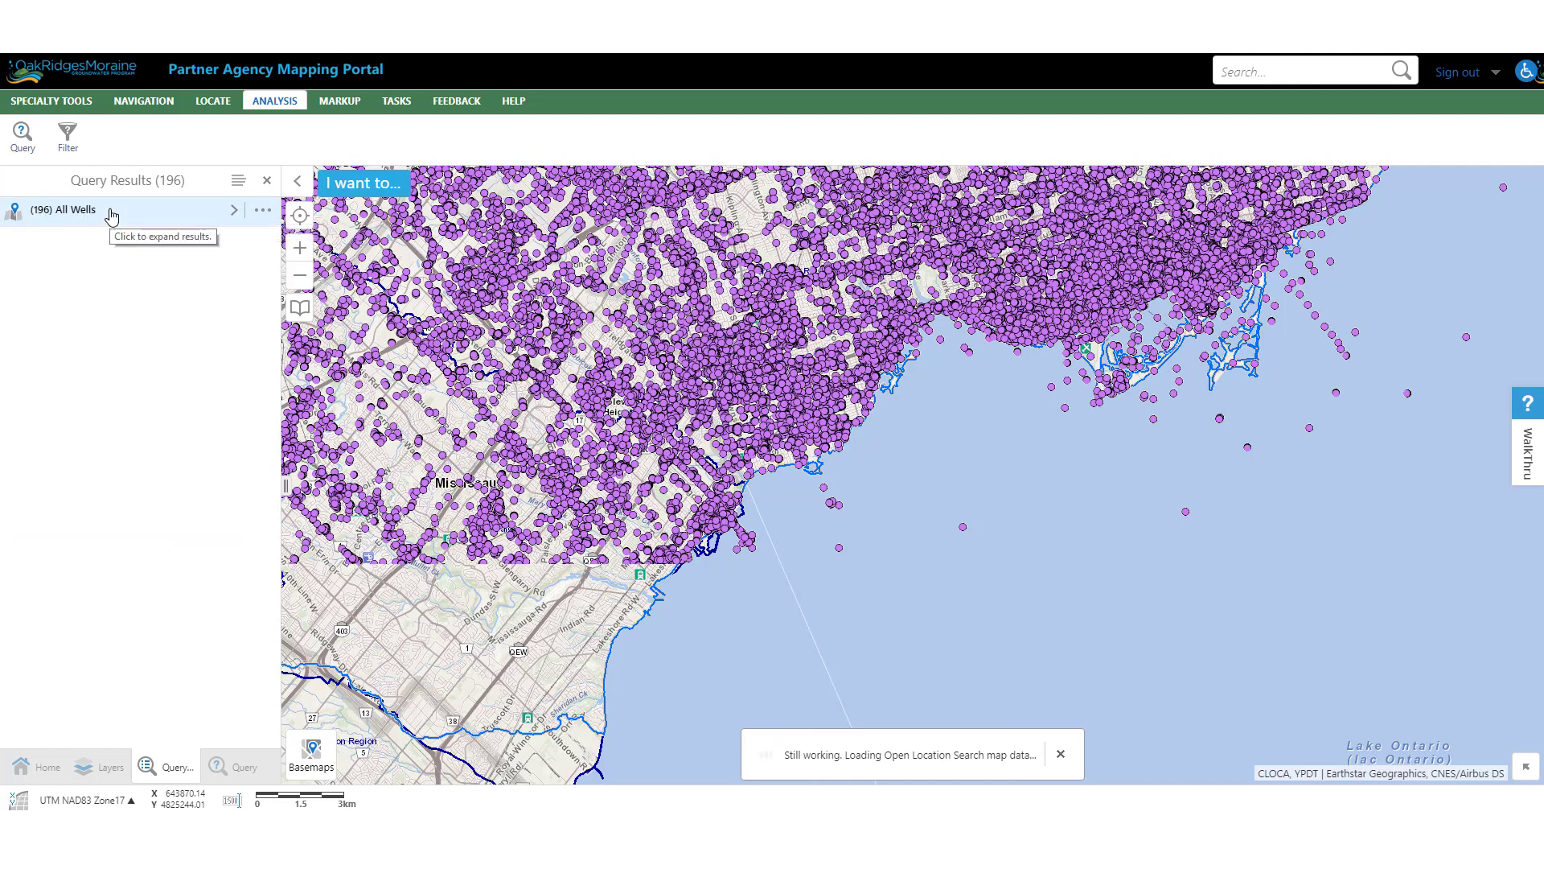
# Expand the All Wells results list, then close the results to return to the WELL DEPTH > 300 query form.
pyautogui.click(238, 182)
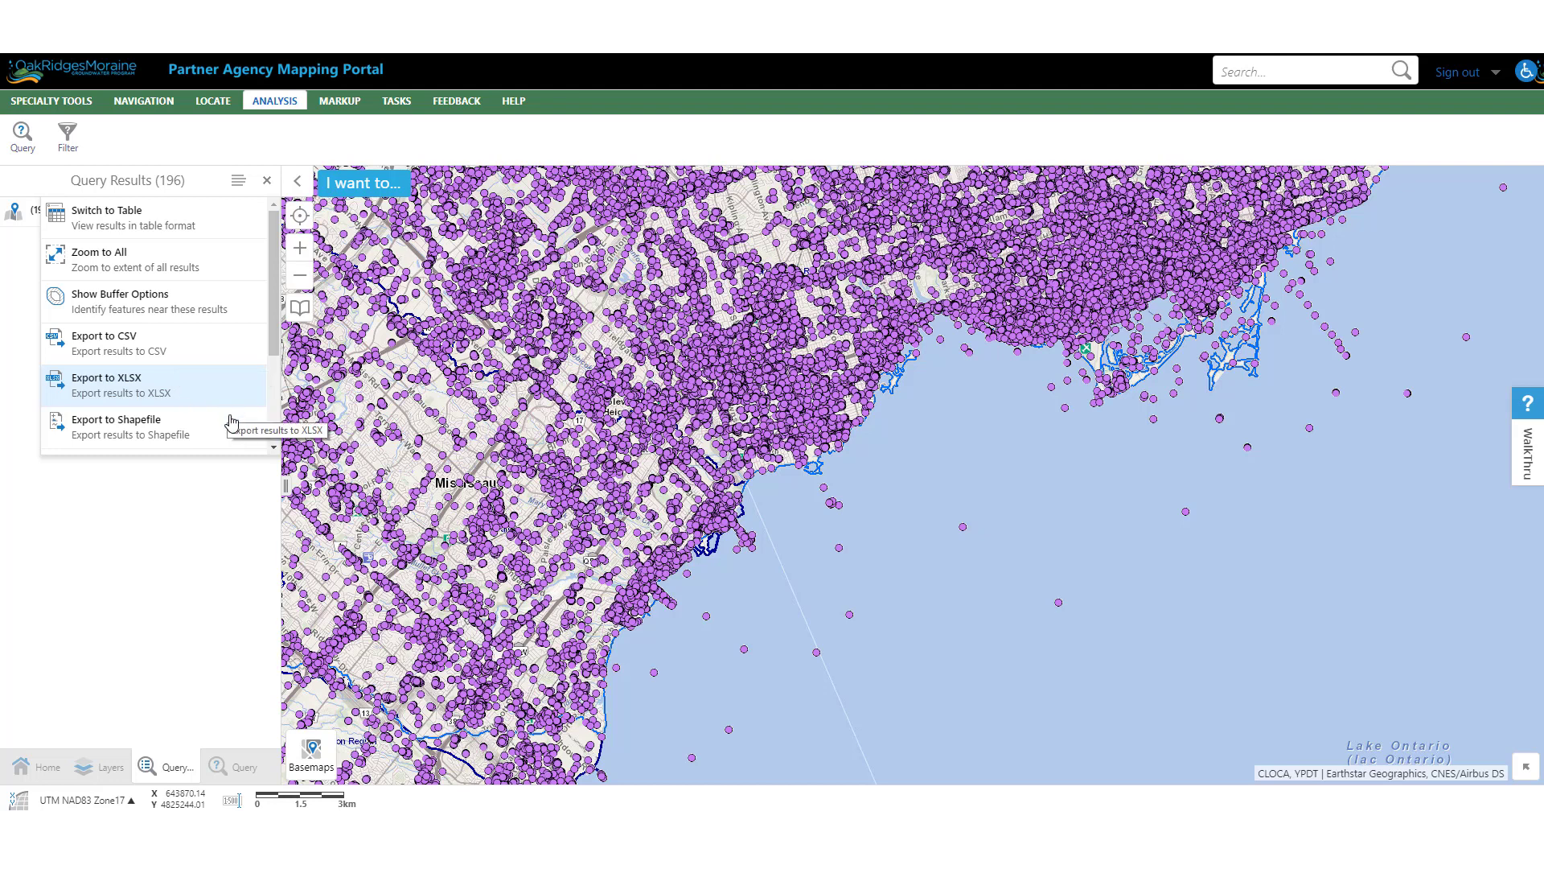
pyautogui.click(202, 524)
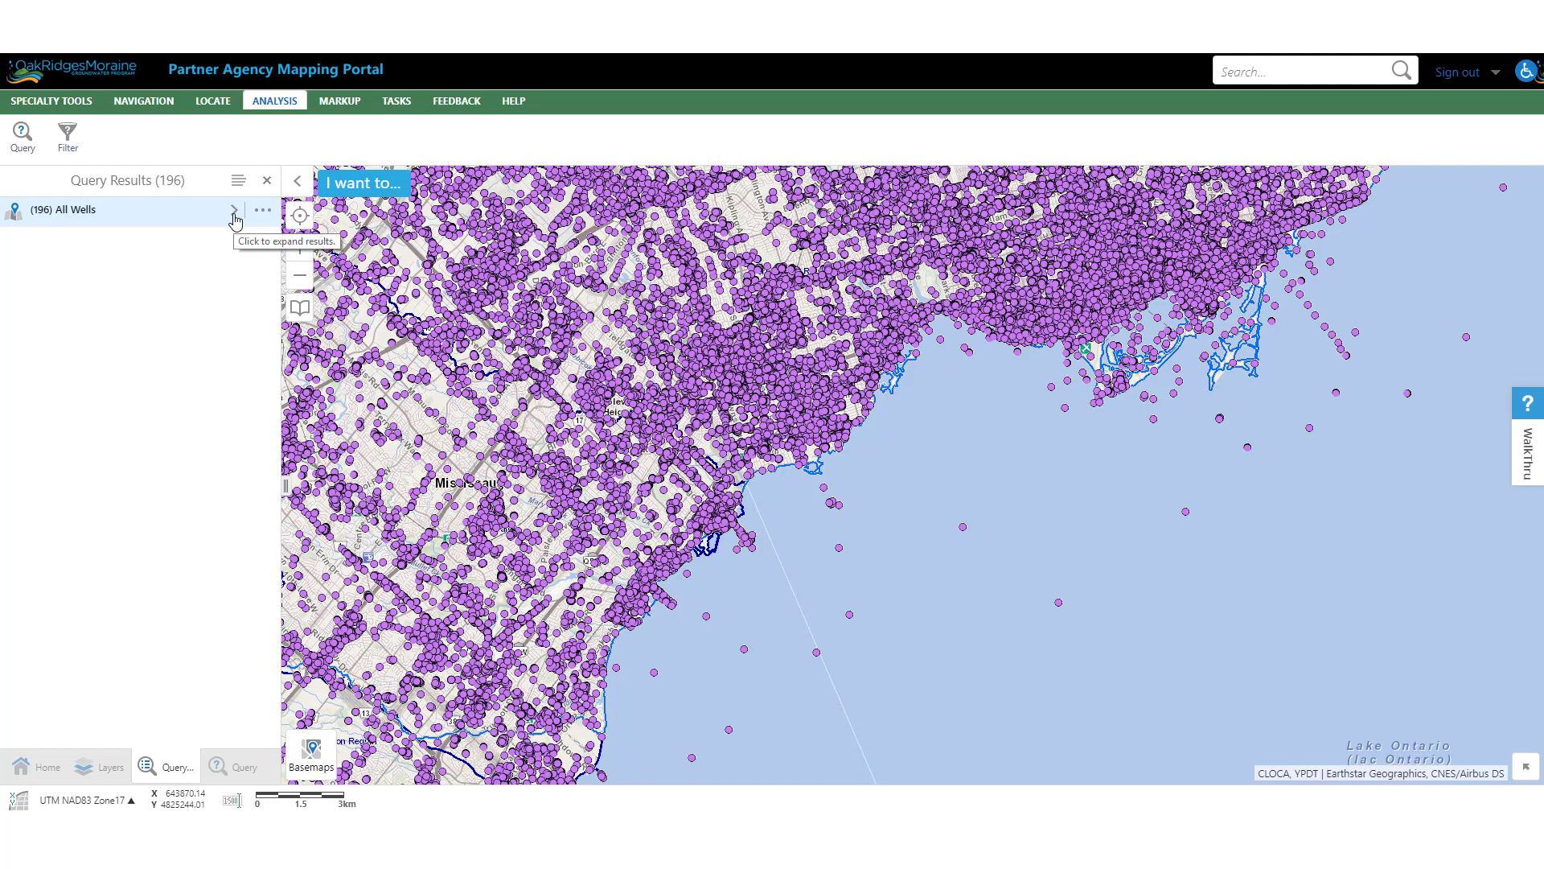
pyautogui.click(234, 212)
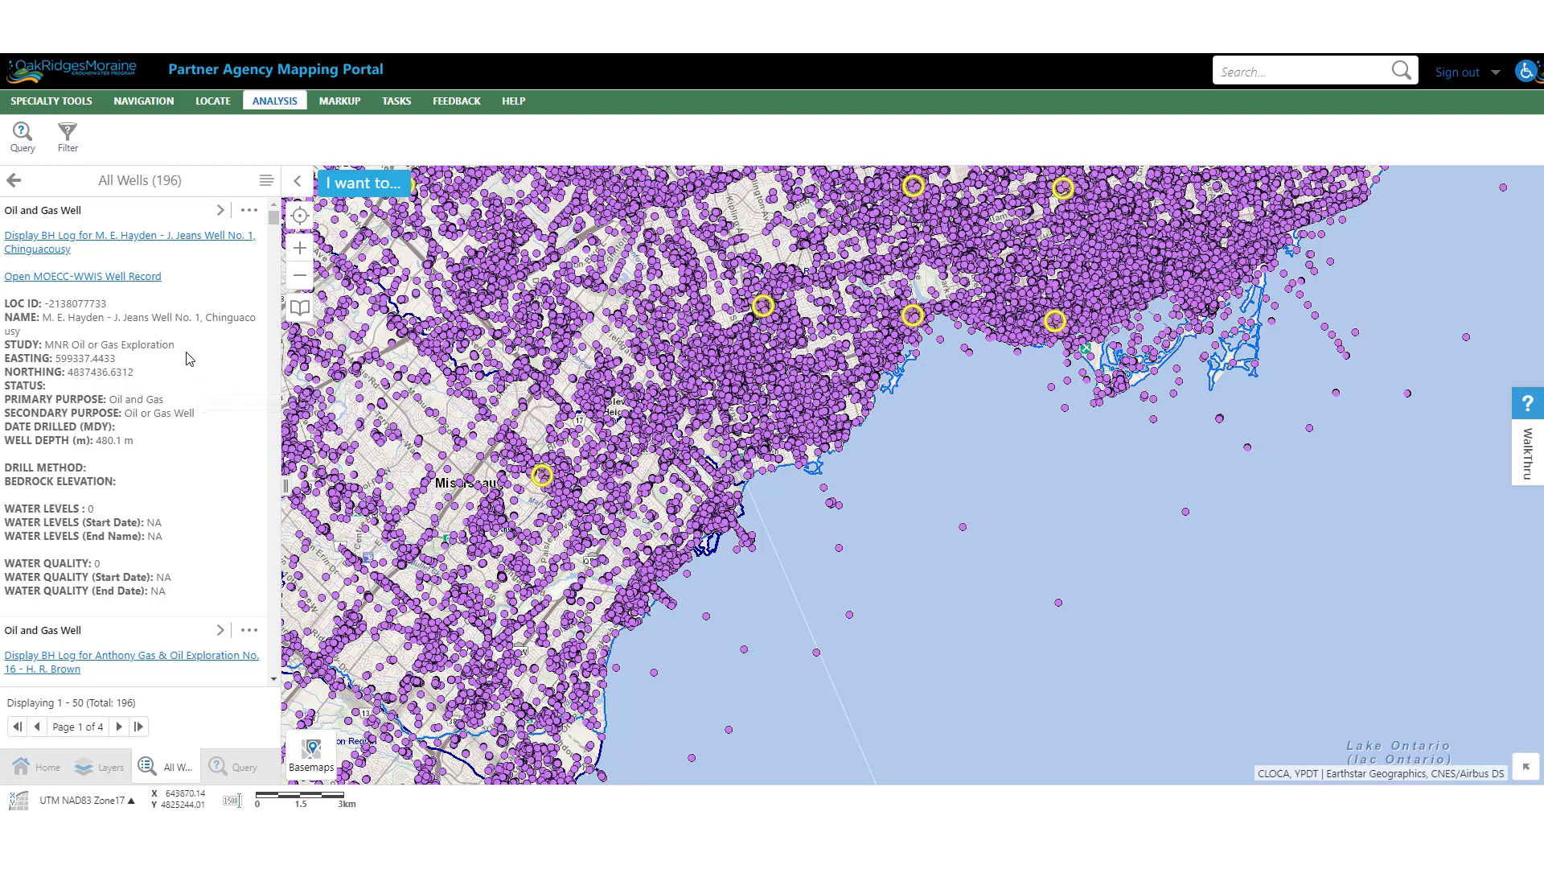
pyautogui.click(13, 183)
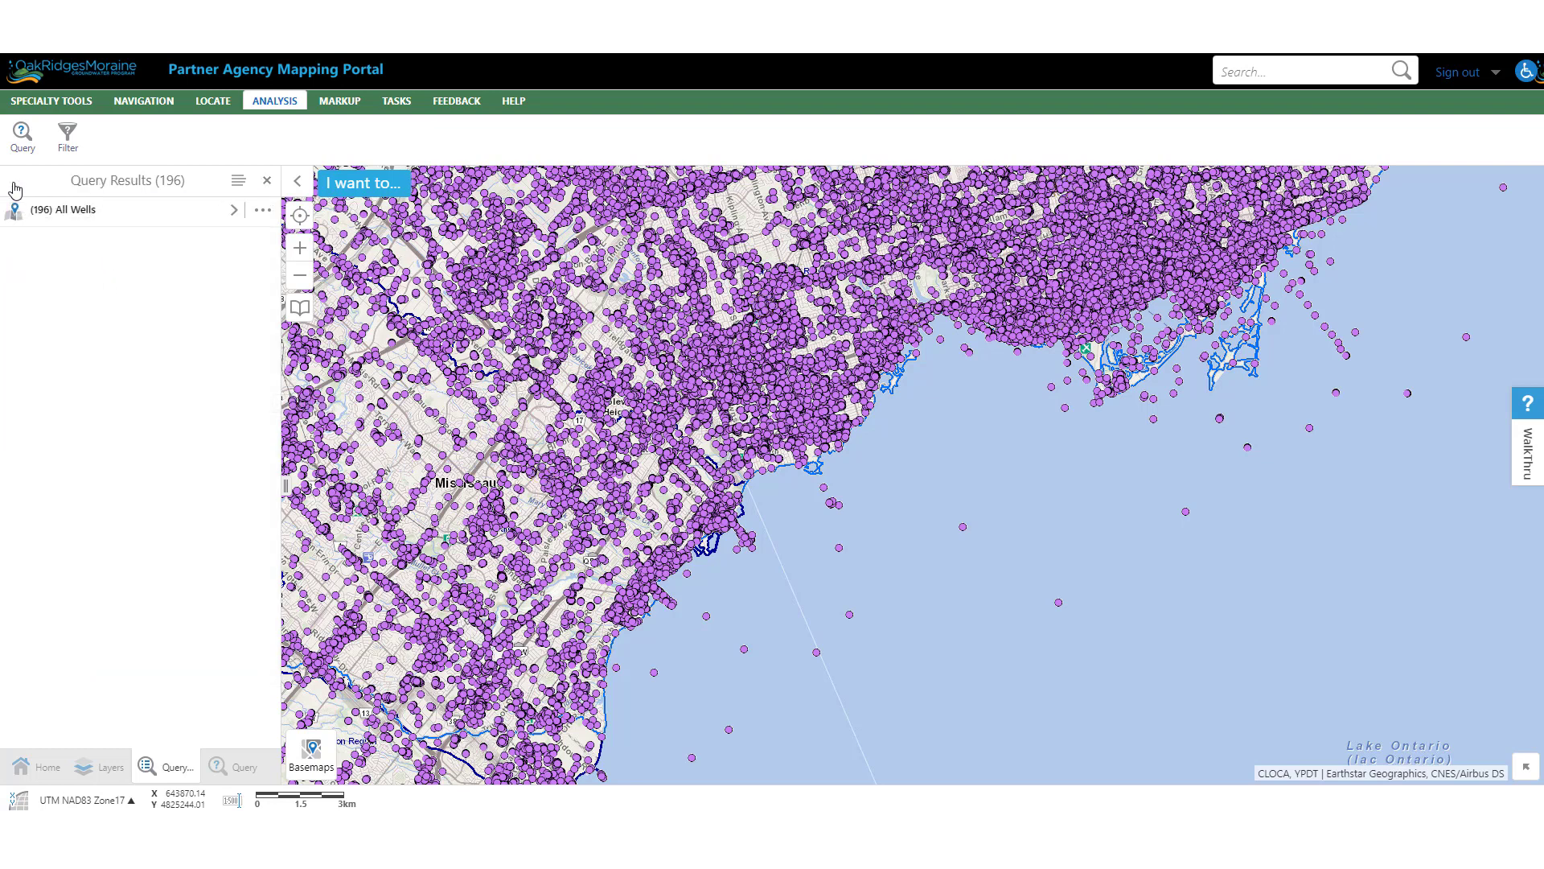
pyautogui.click(267, 181)
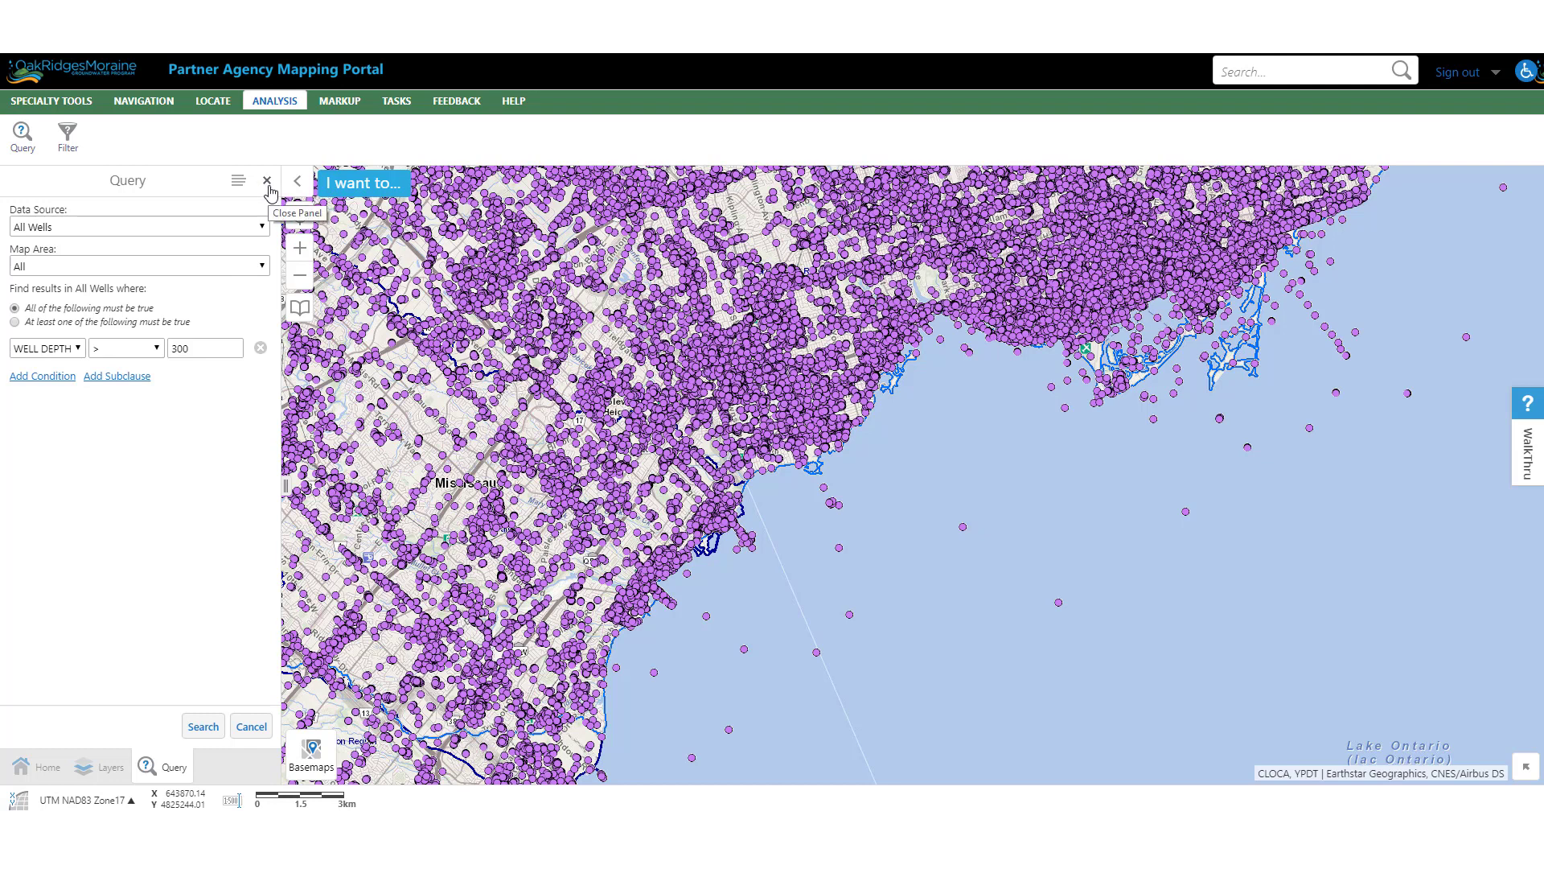
# Build a new query with SECONDARY PURPOSE contains Geotech Testhole and run it.
pyautogui.click(269, 186)
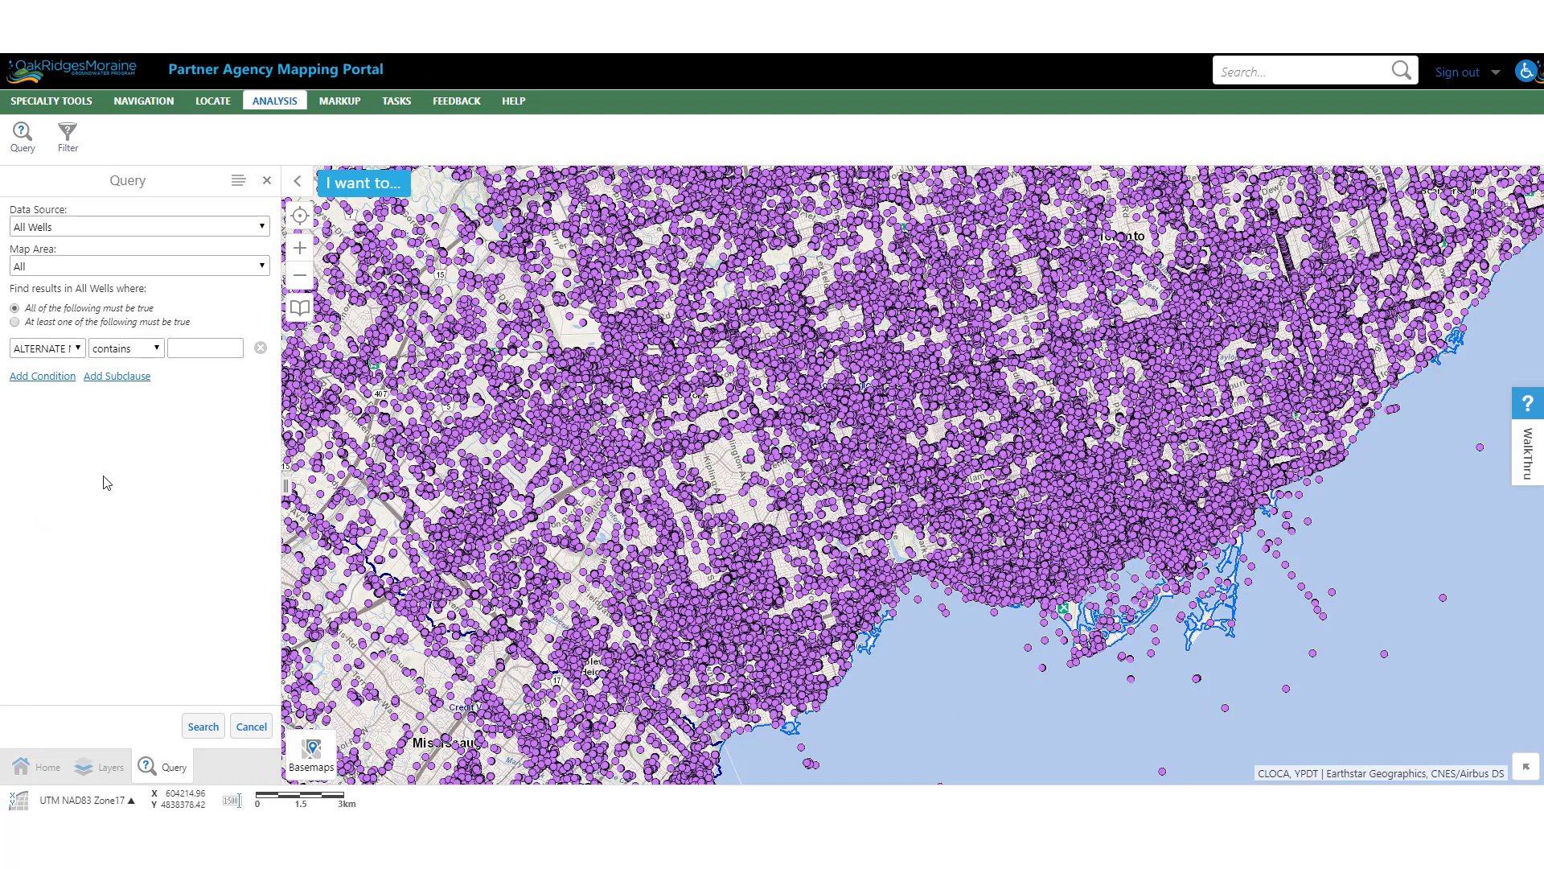
pyautogui.click(64, 348)
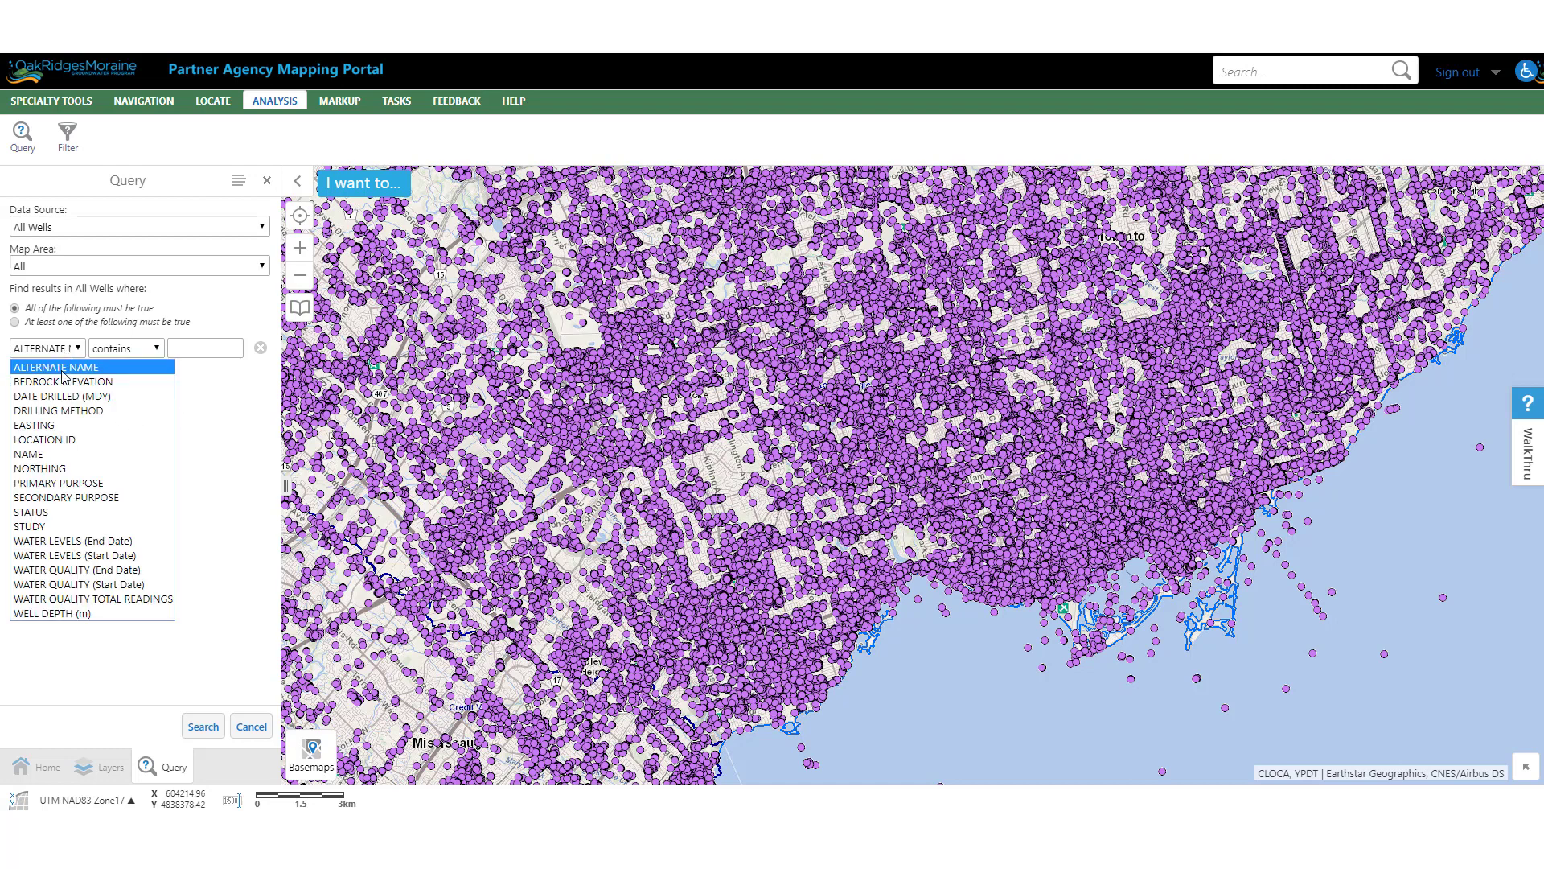
pyautogui.click(64, 498)
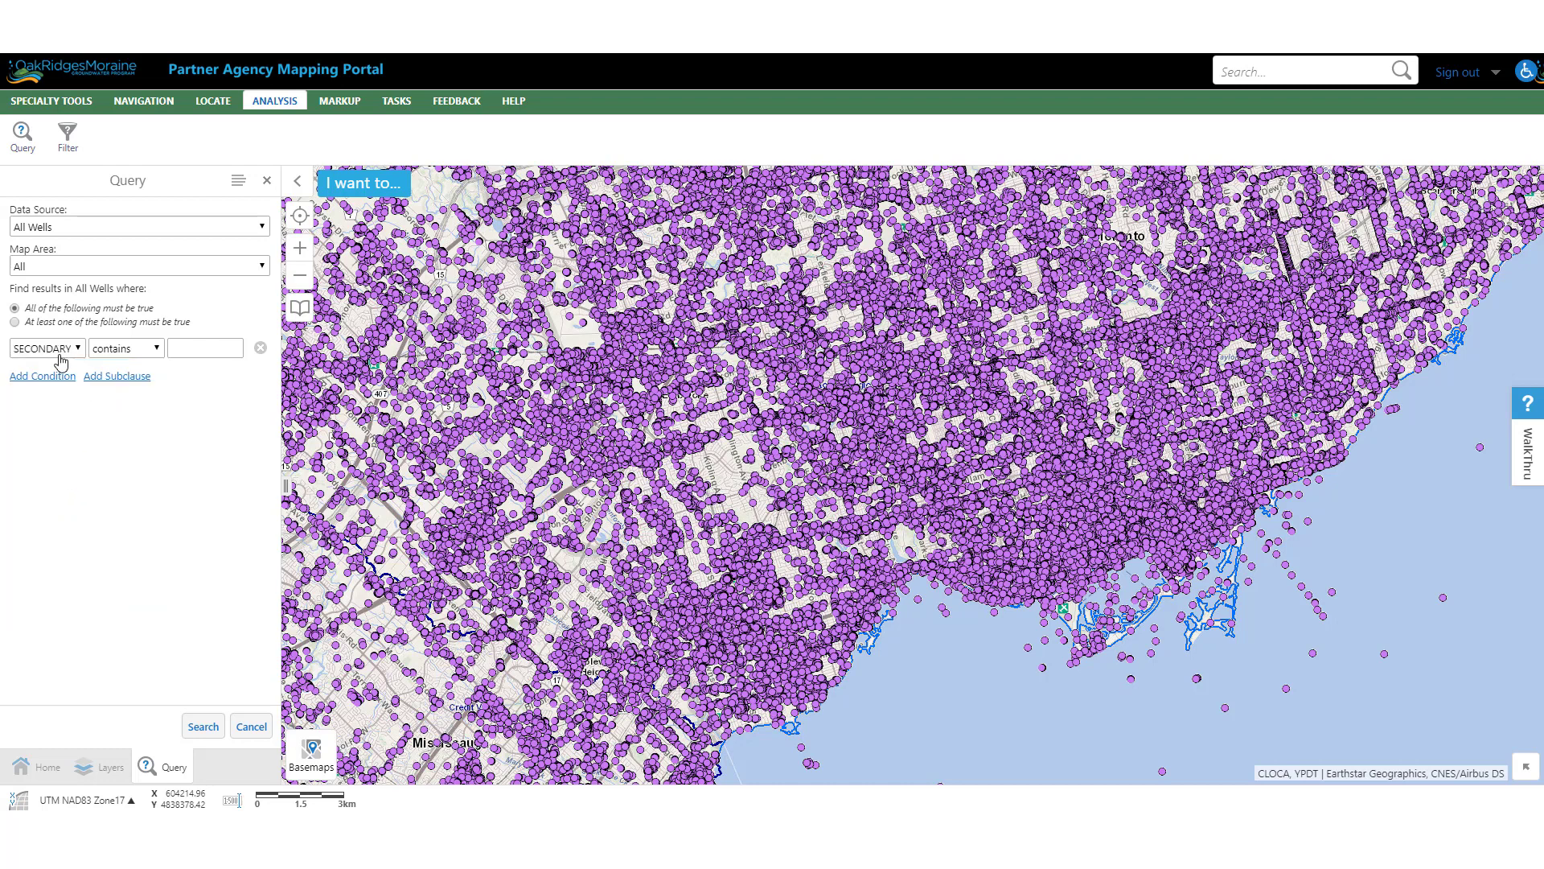
pyautogui.click(197, 348)
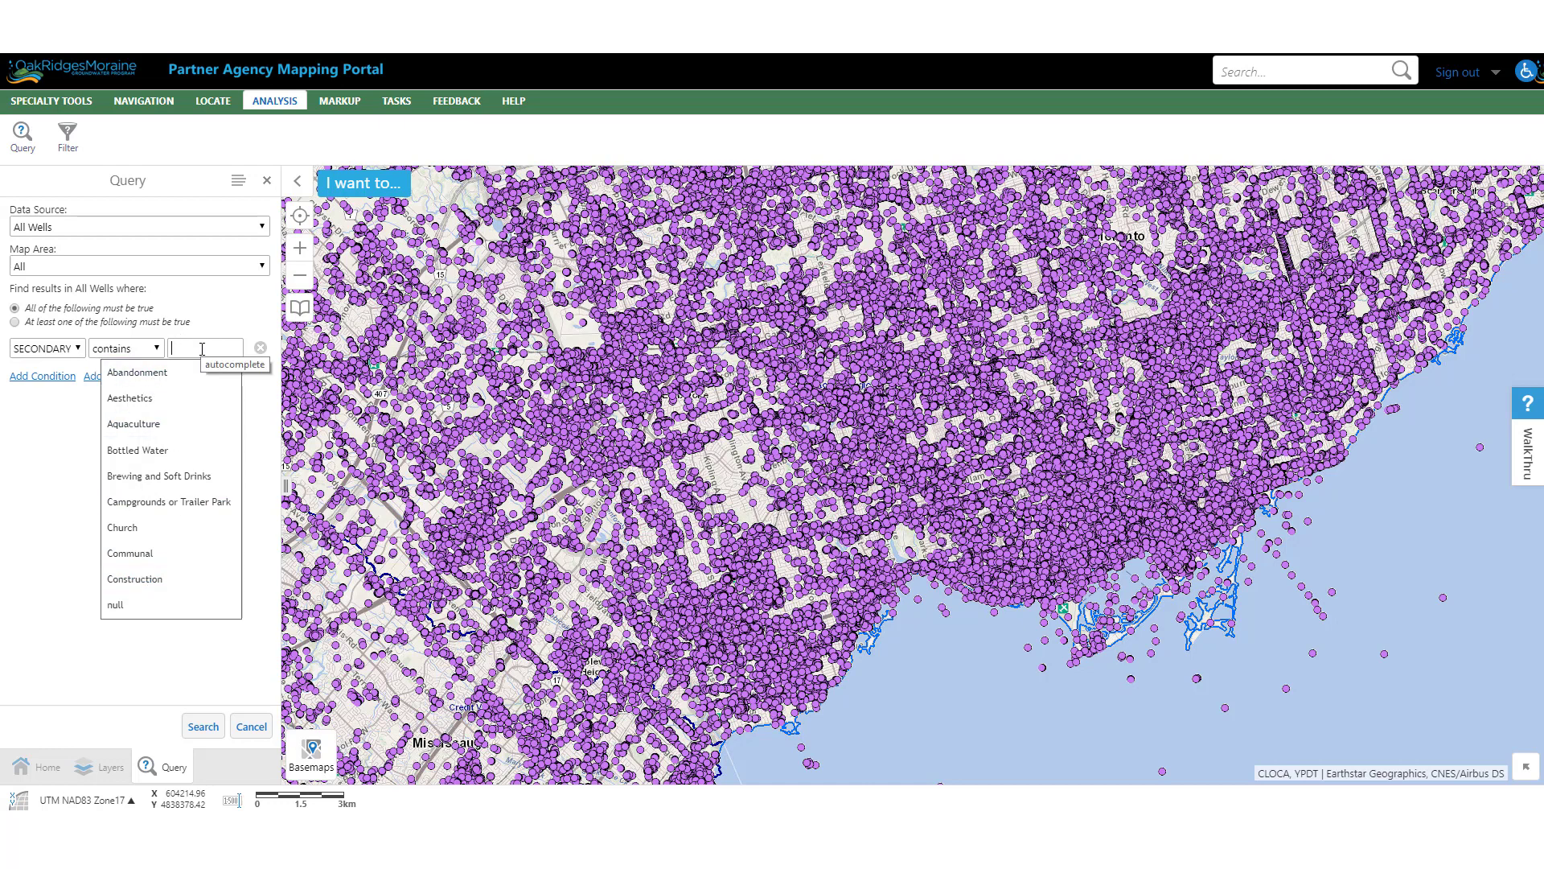
pyautogui.write('geo')
pyautogui.press('BackSpace')
pyautogui.press('BackSpace')
pyautogui.press('BackSpace')
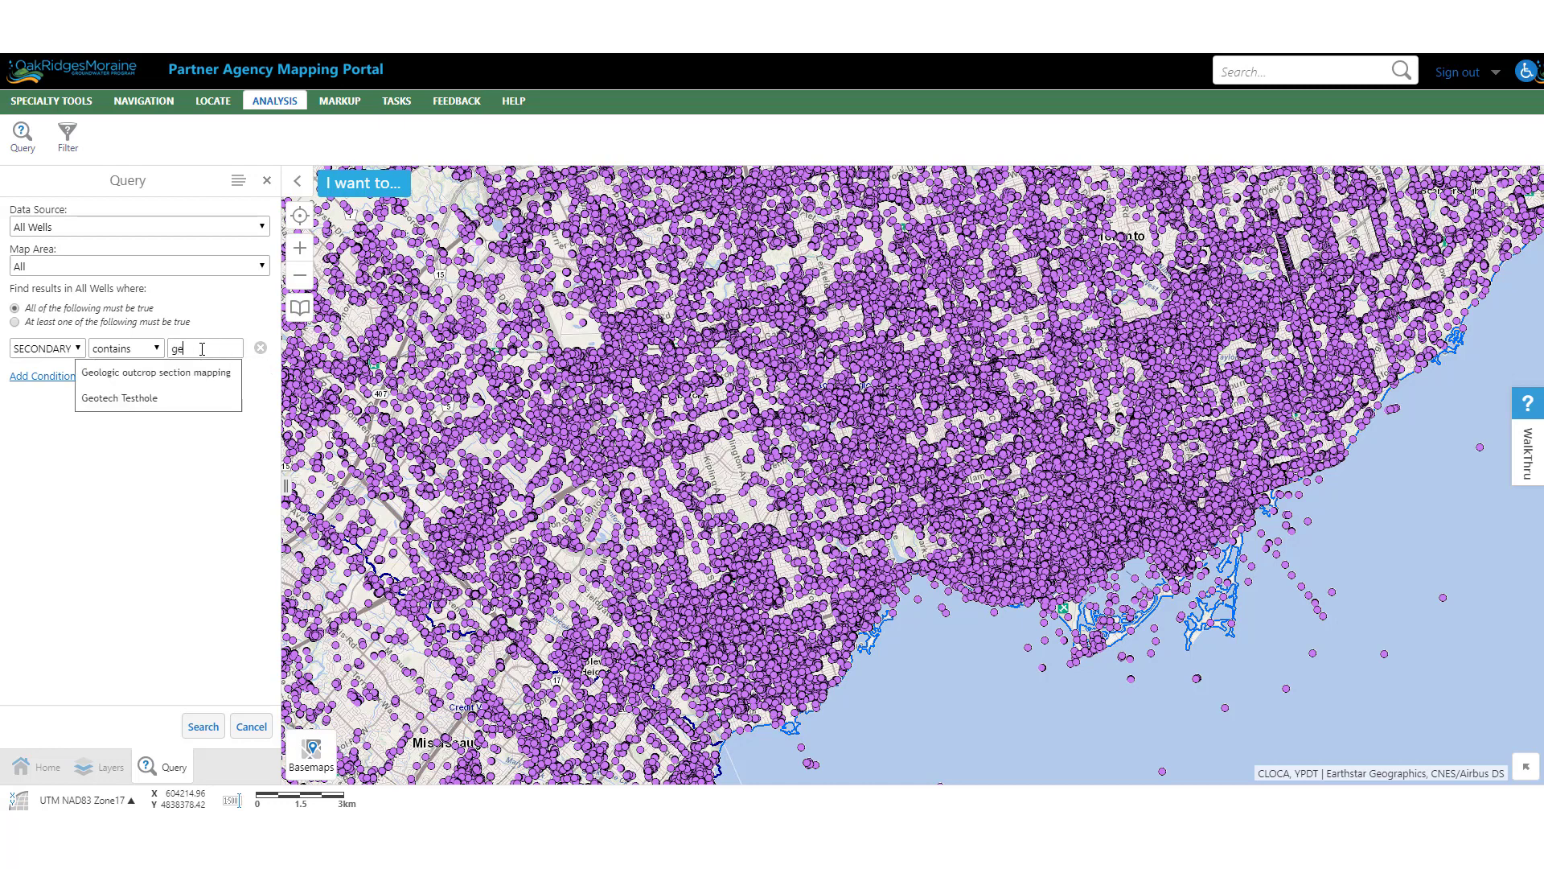
pyautogui.write('tr')
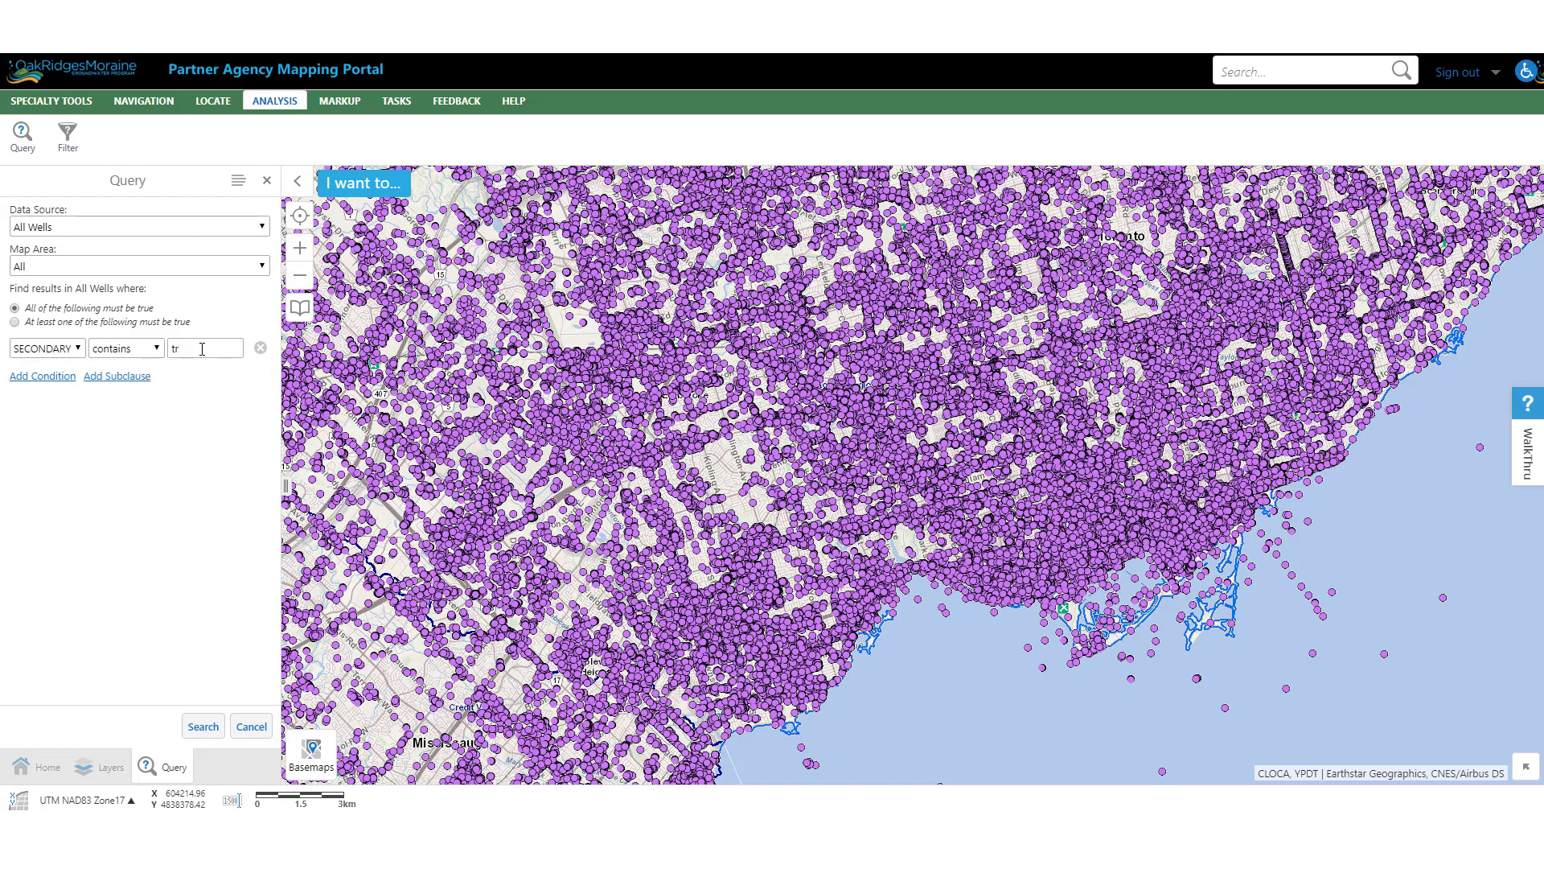
pyautogui.write('geo')
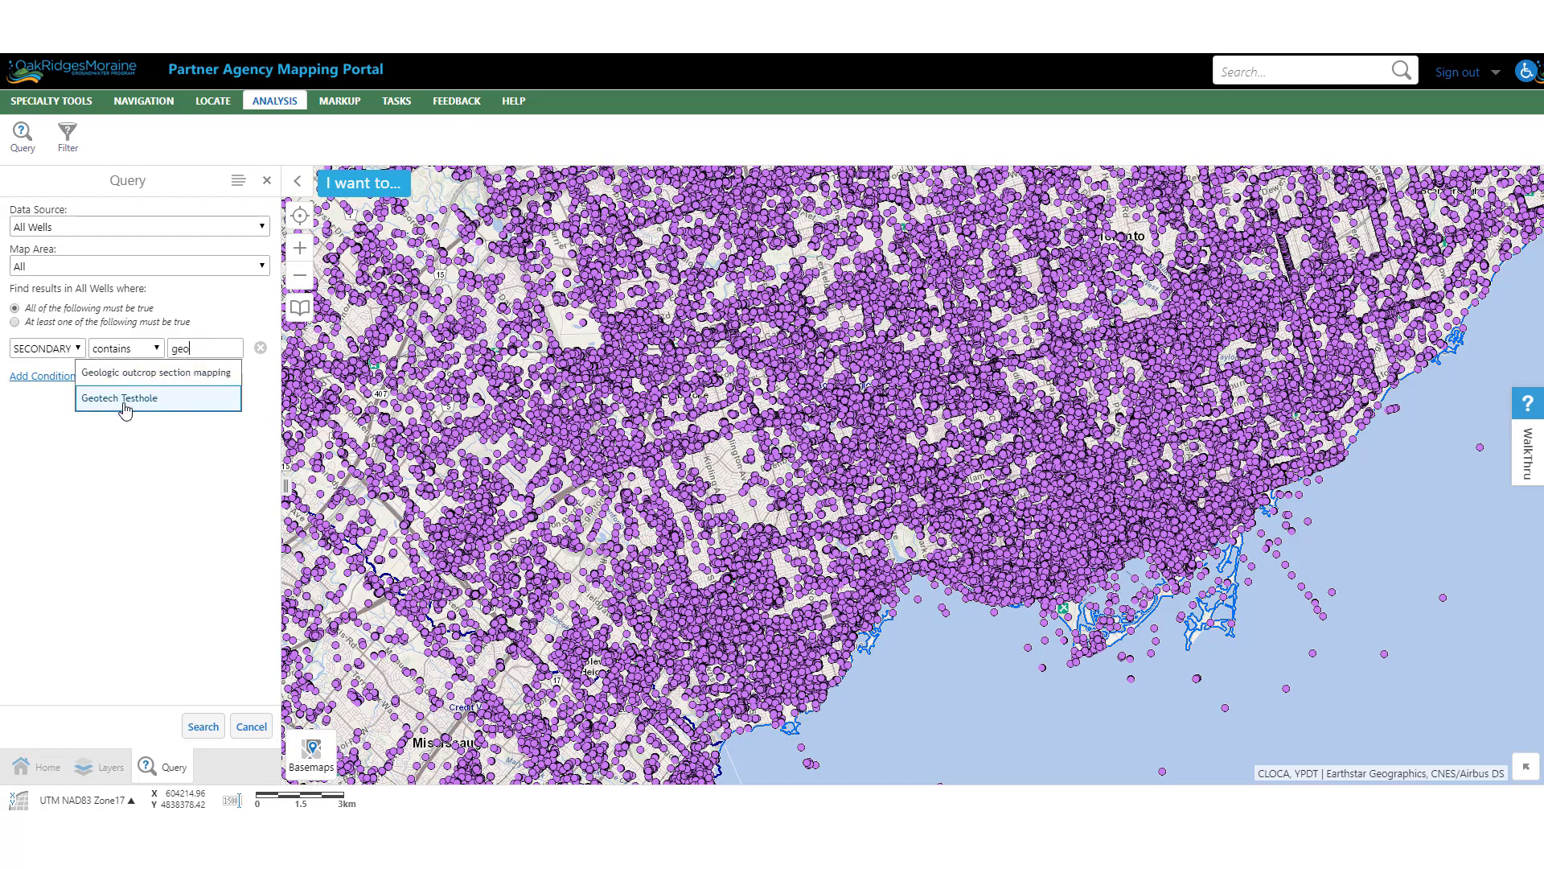
pyautogui.click(126, 399)
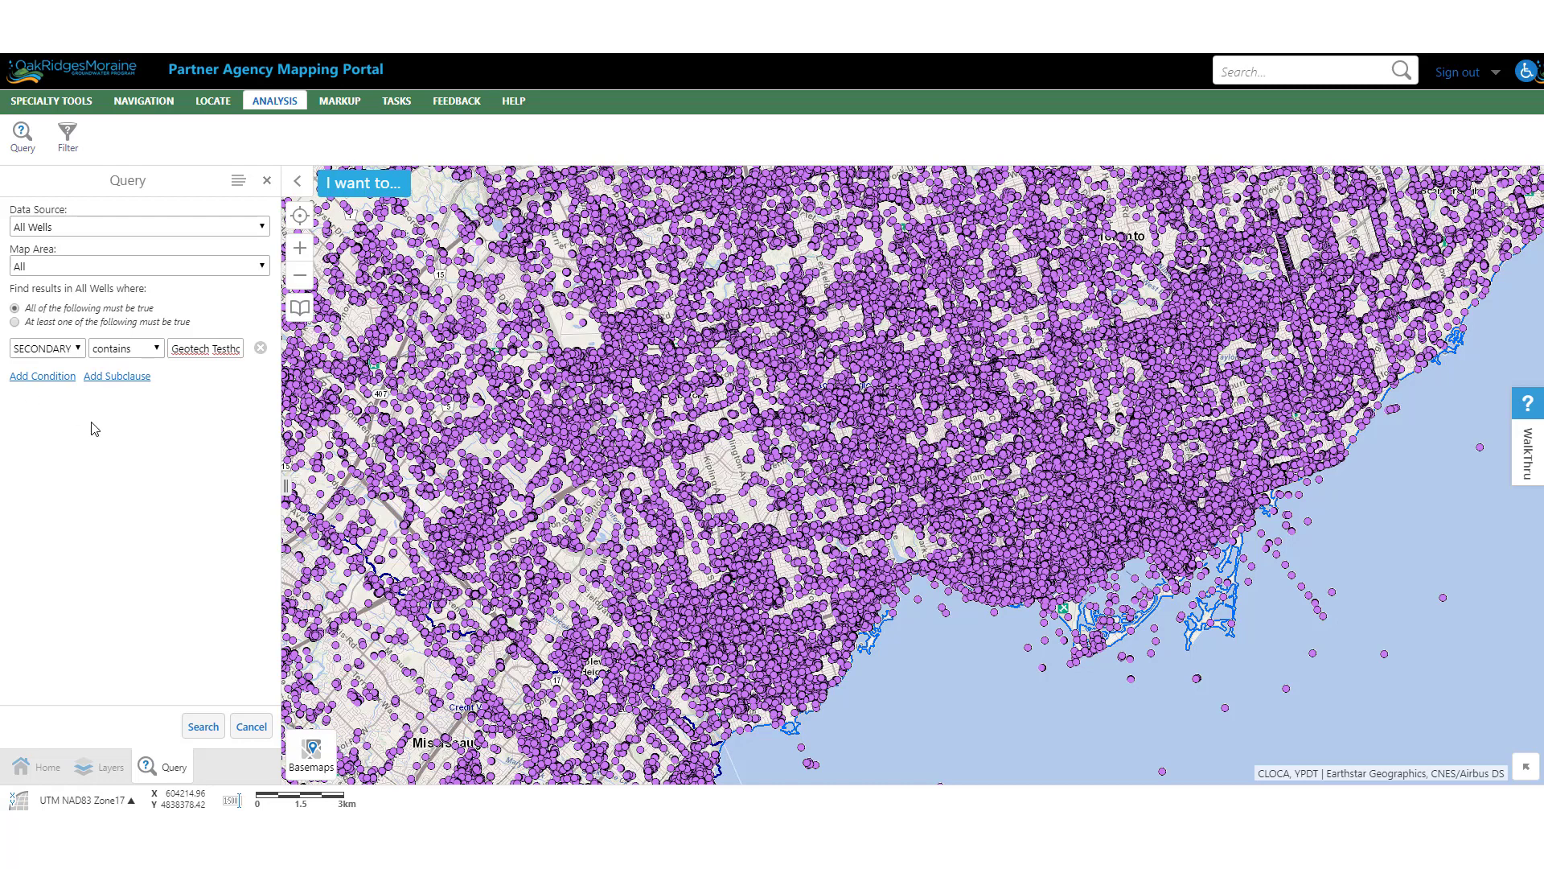
pyautogui.click(203, 726)
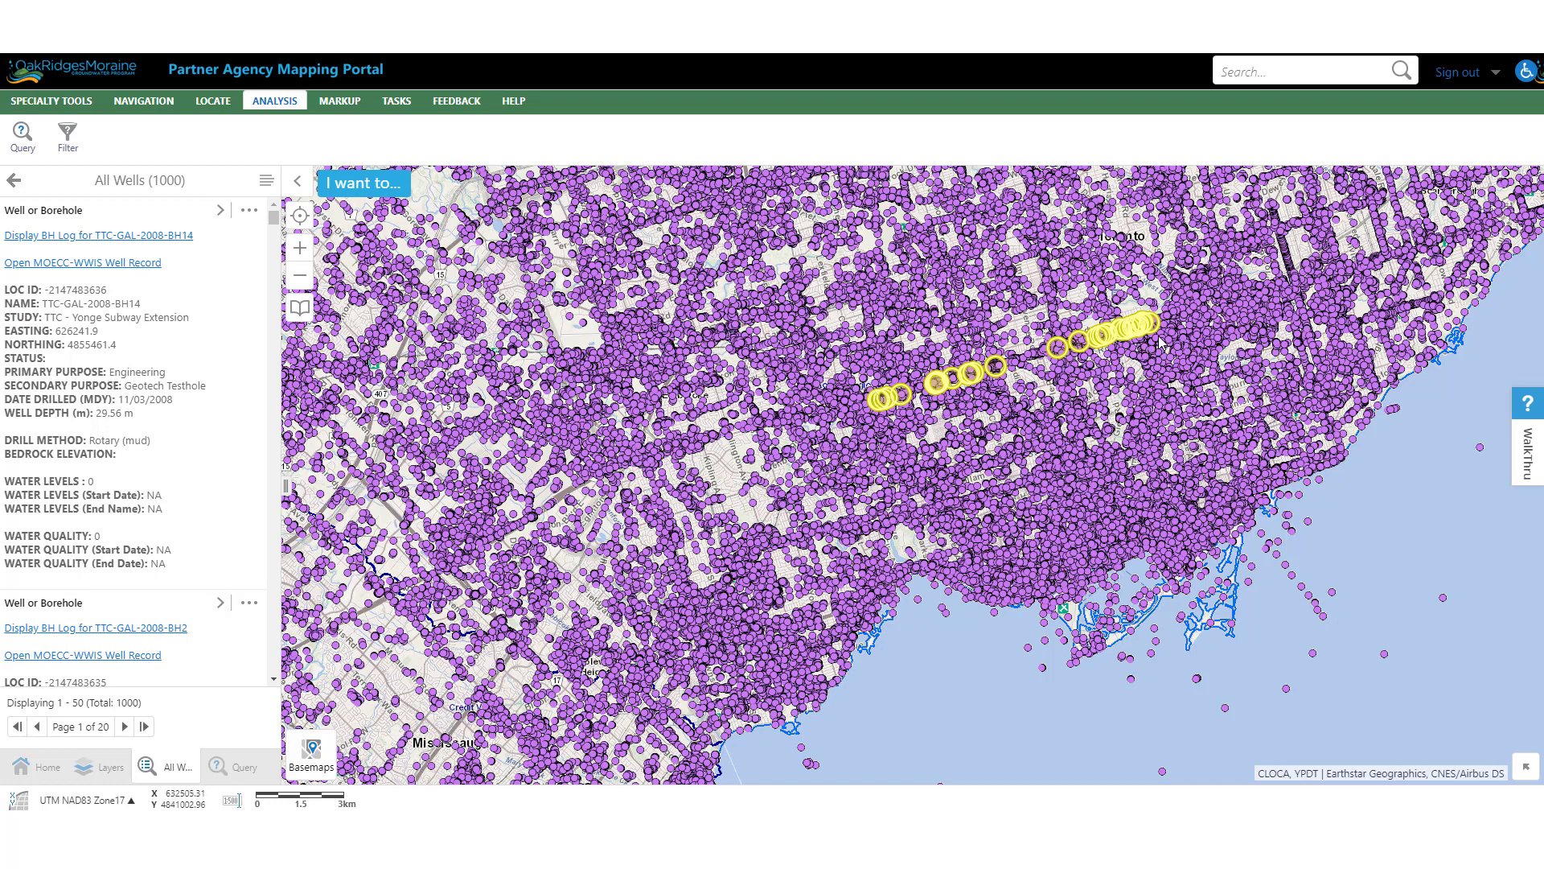
# Open a highlighted well's map popup, select its SECONDARY PURPOSE: Geotech Testhole line, and close it.
pyautogui.click(696, 627)
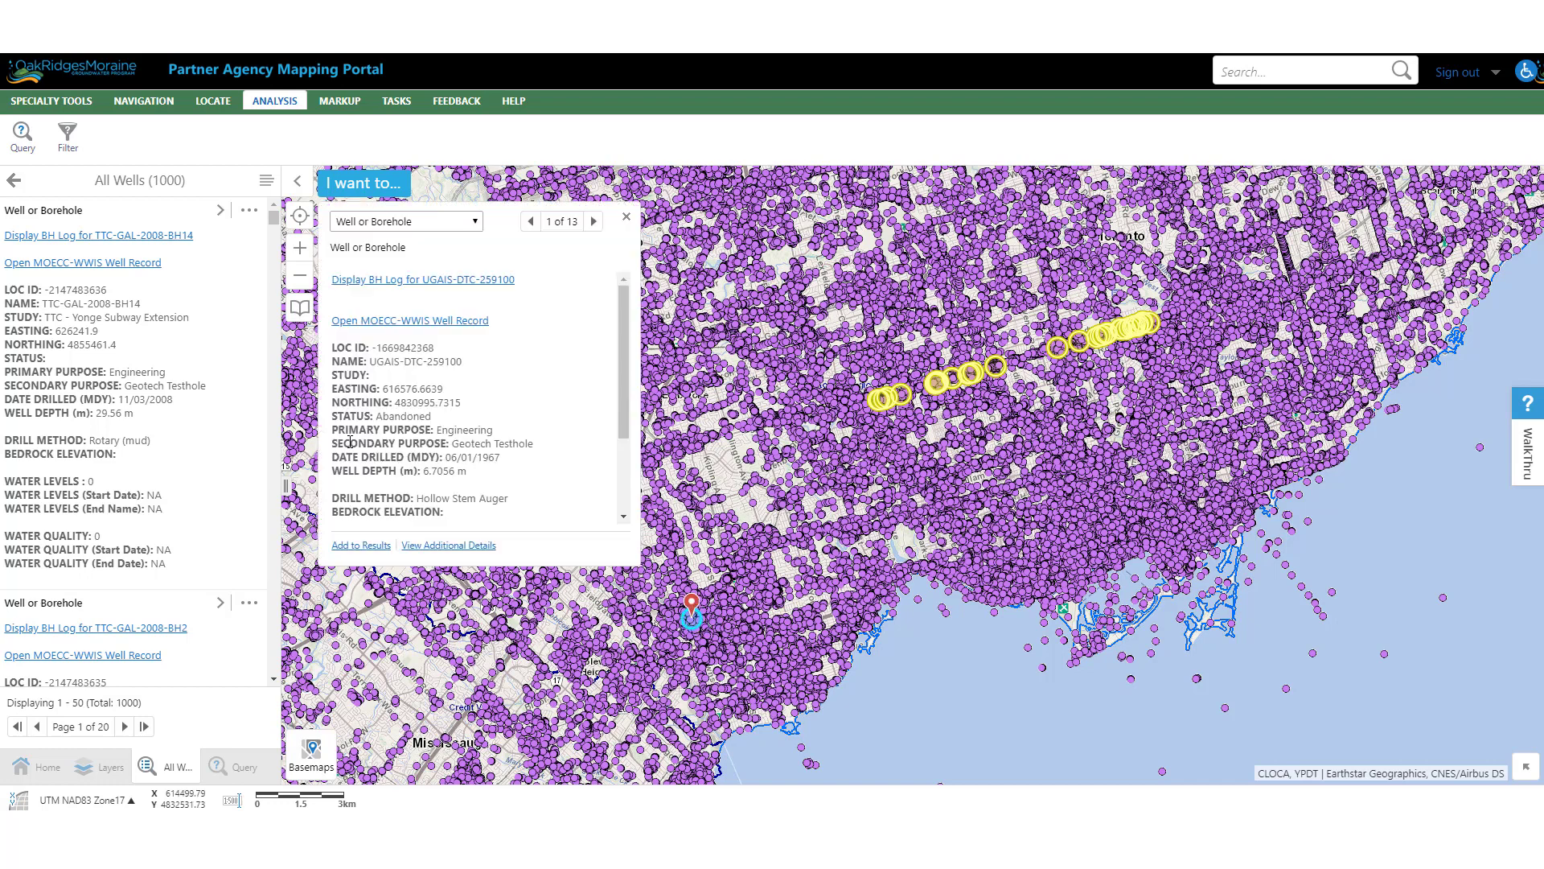
pyautogui.moveTo(333, 443); pyautogui.dragTo(551, 450)
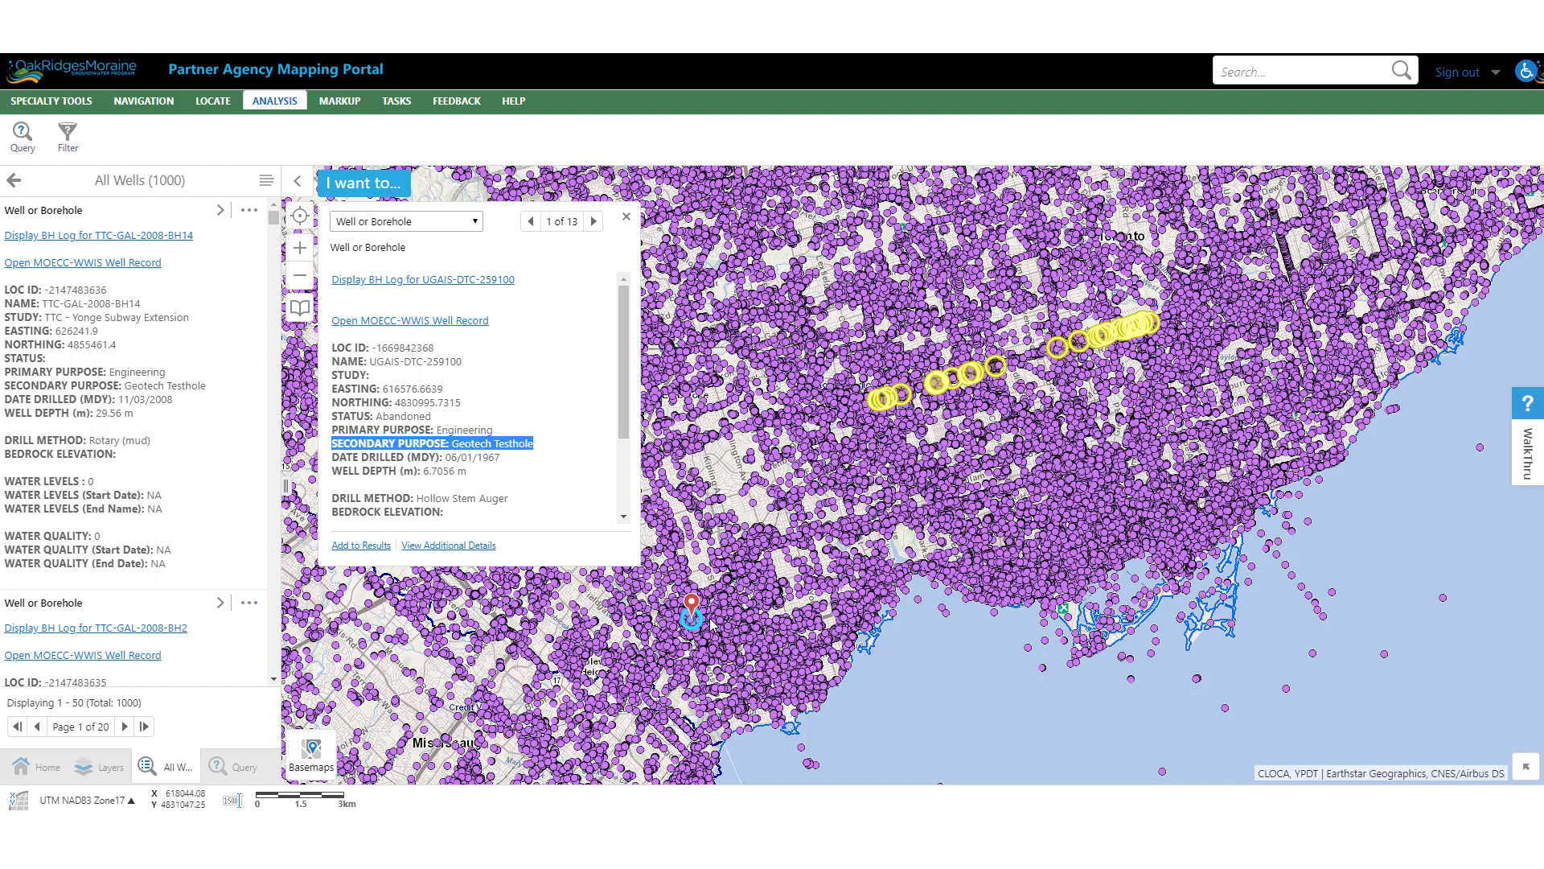
pyautogui.click(626, 216)
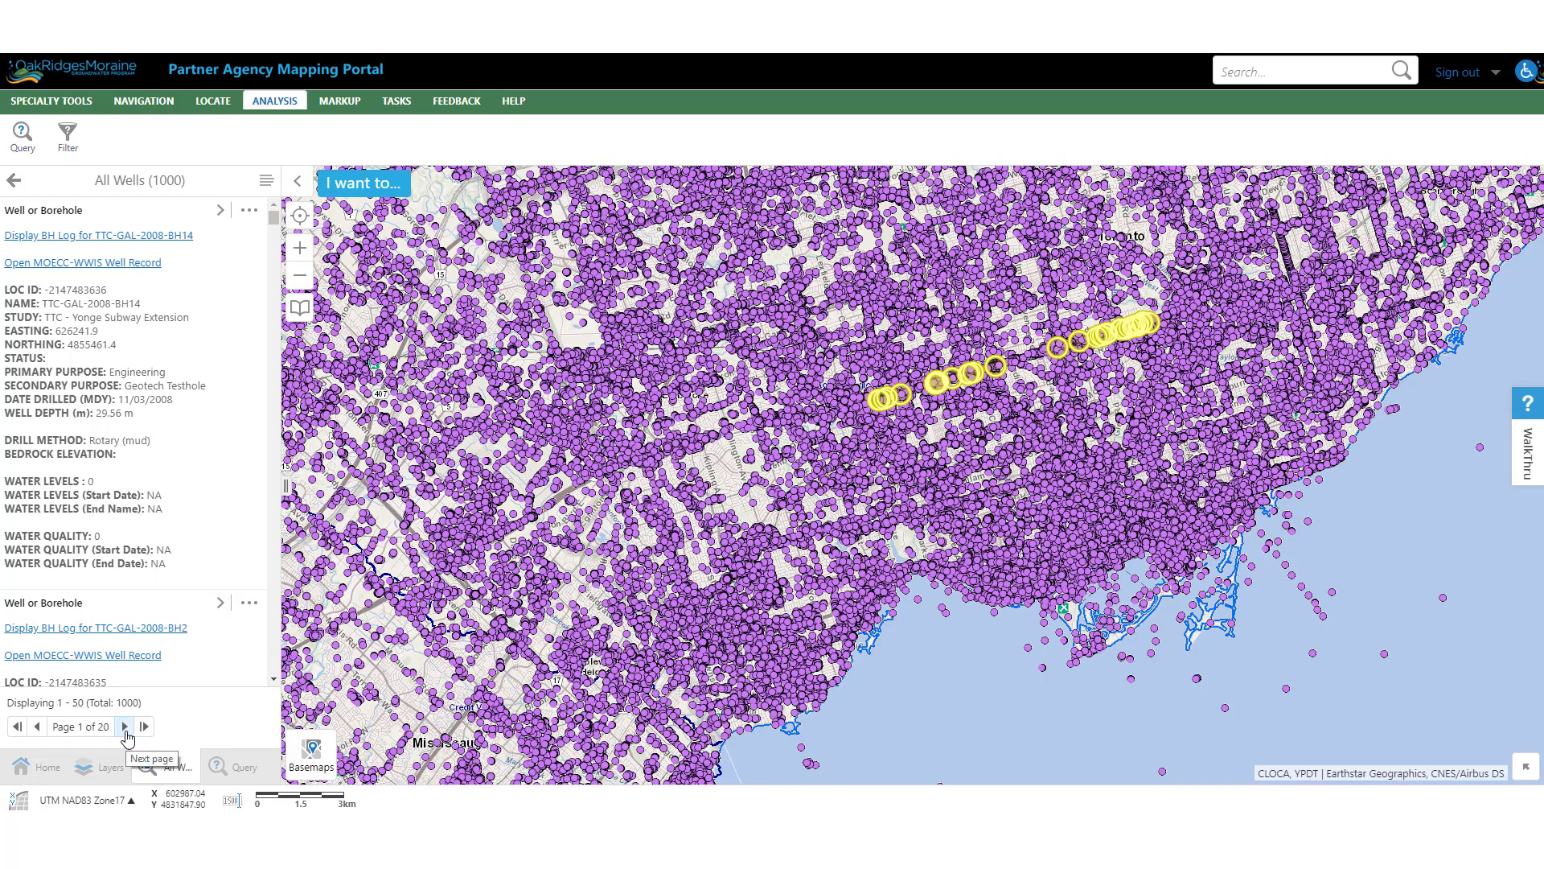
# Page forward through the Geotech Testhole results to page 9, then back four pages.
pyautogui.click(125, 728)
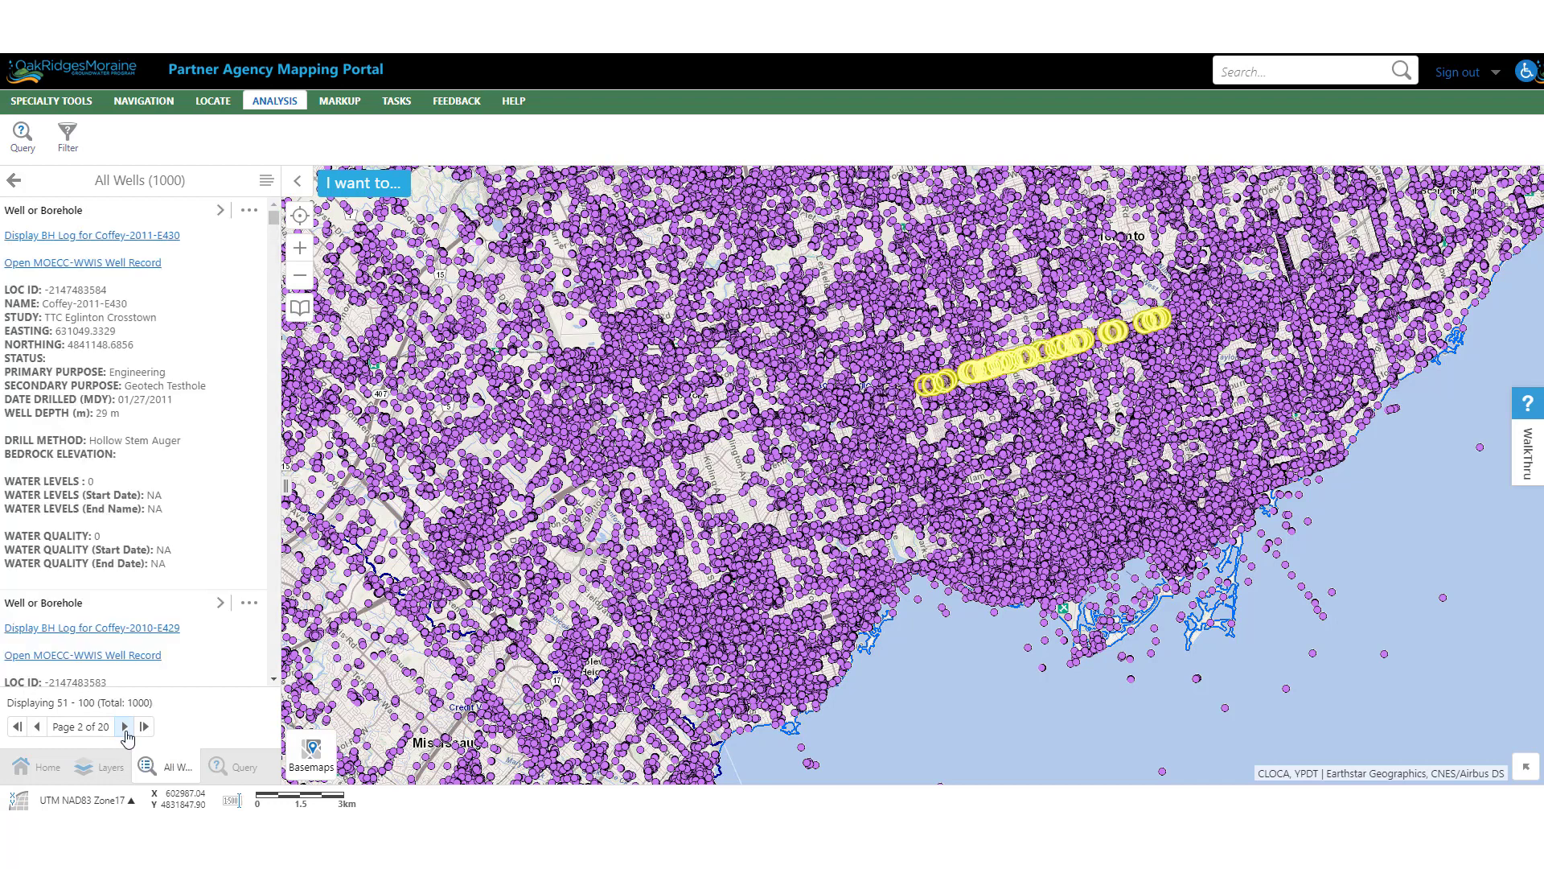
pyautogui.click(125, 729)
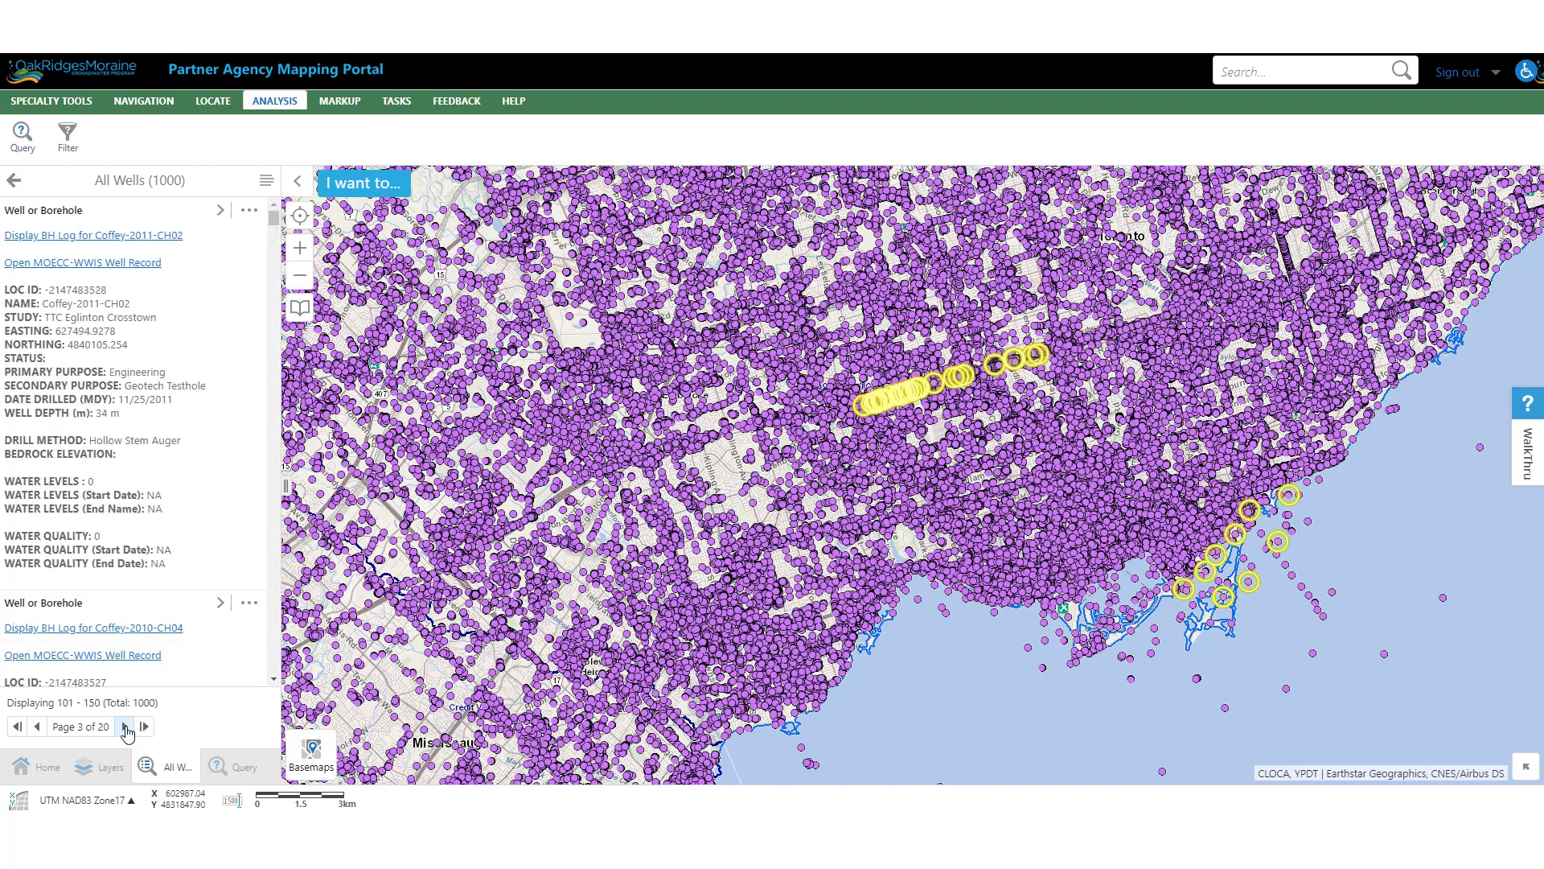
pyautogui.click(125, 728)
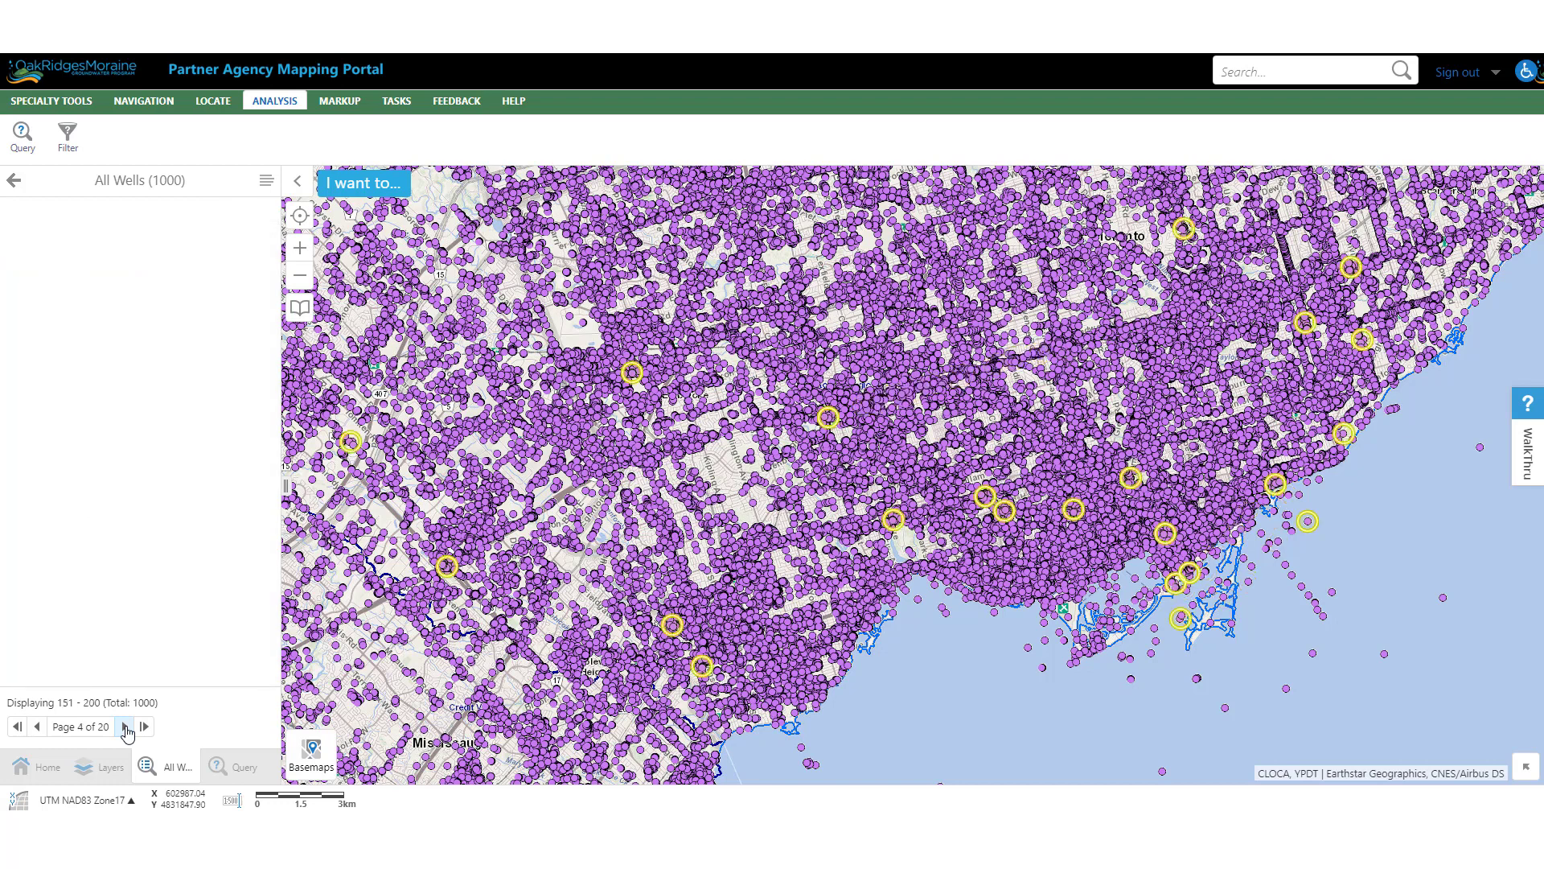
pyautogui.click(126, 729)
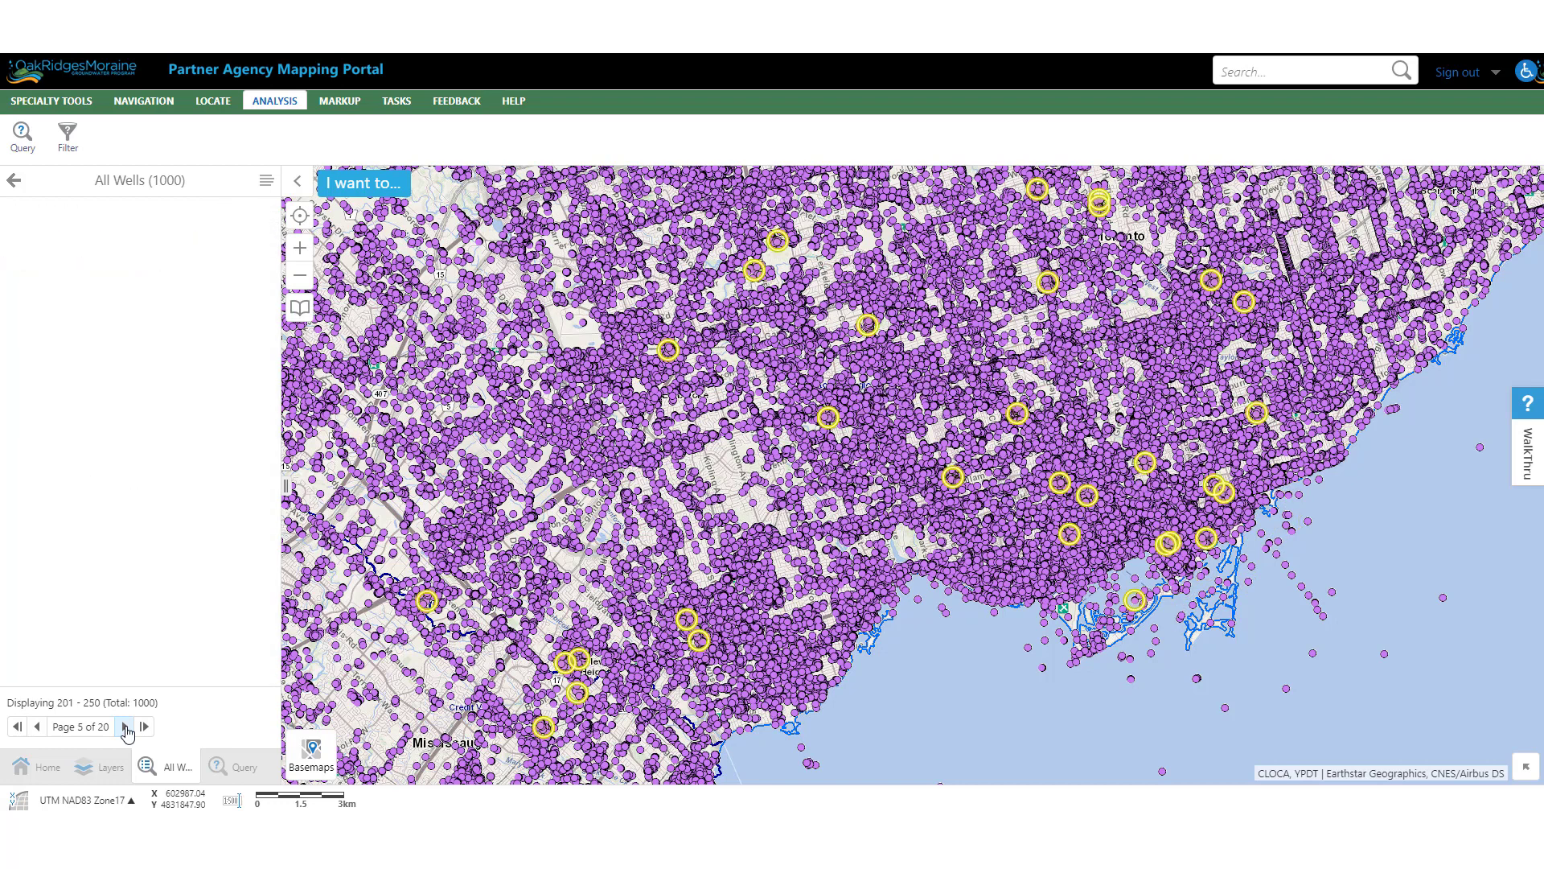
pyautogui.click(126, 728)
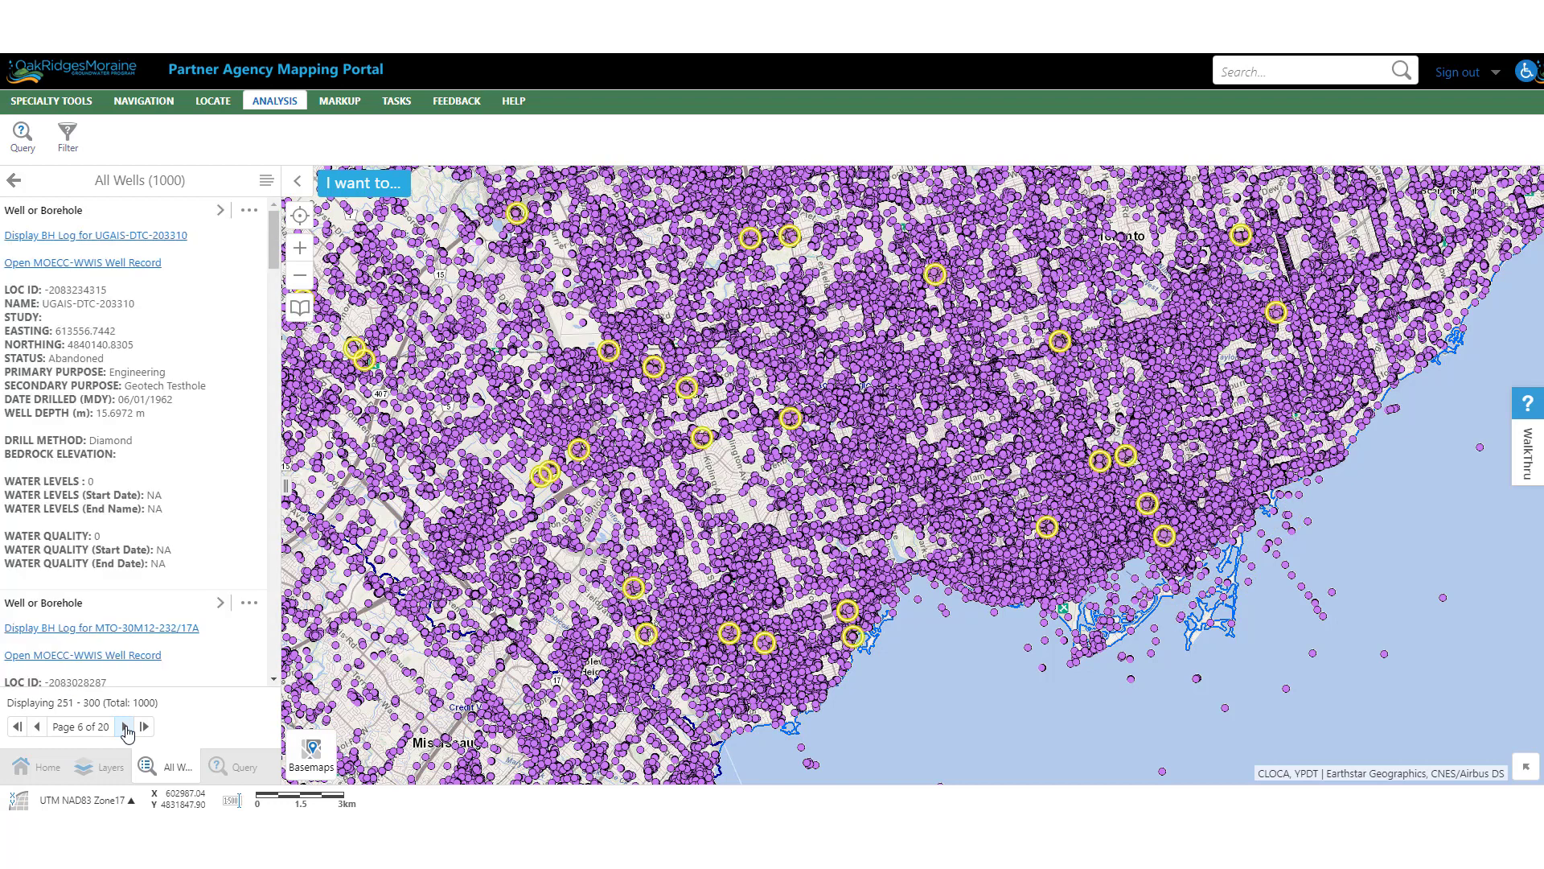
pyautogui.click(126, 728)
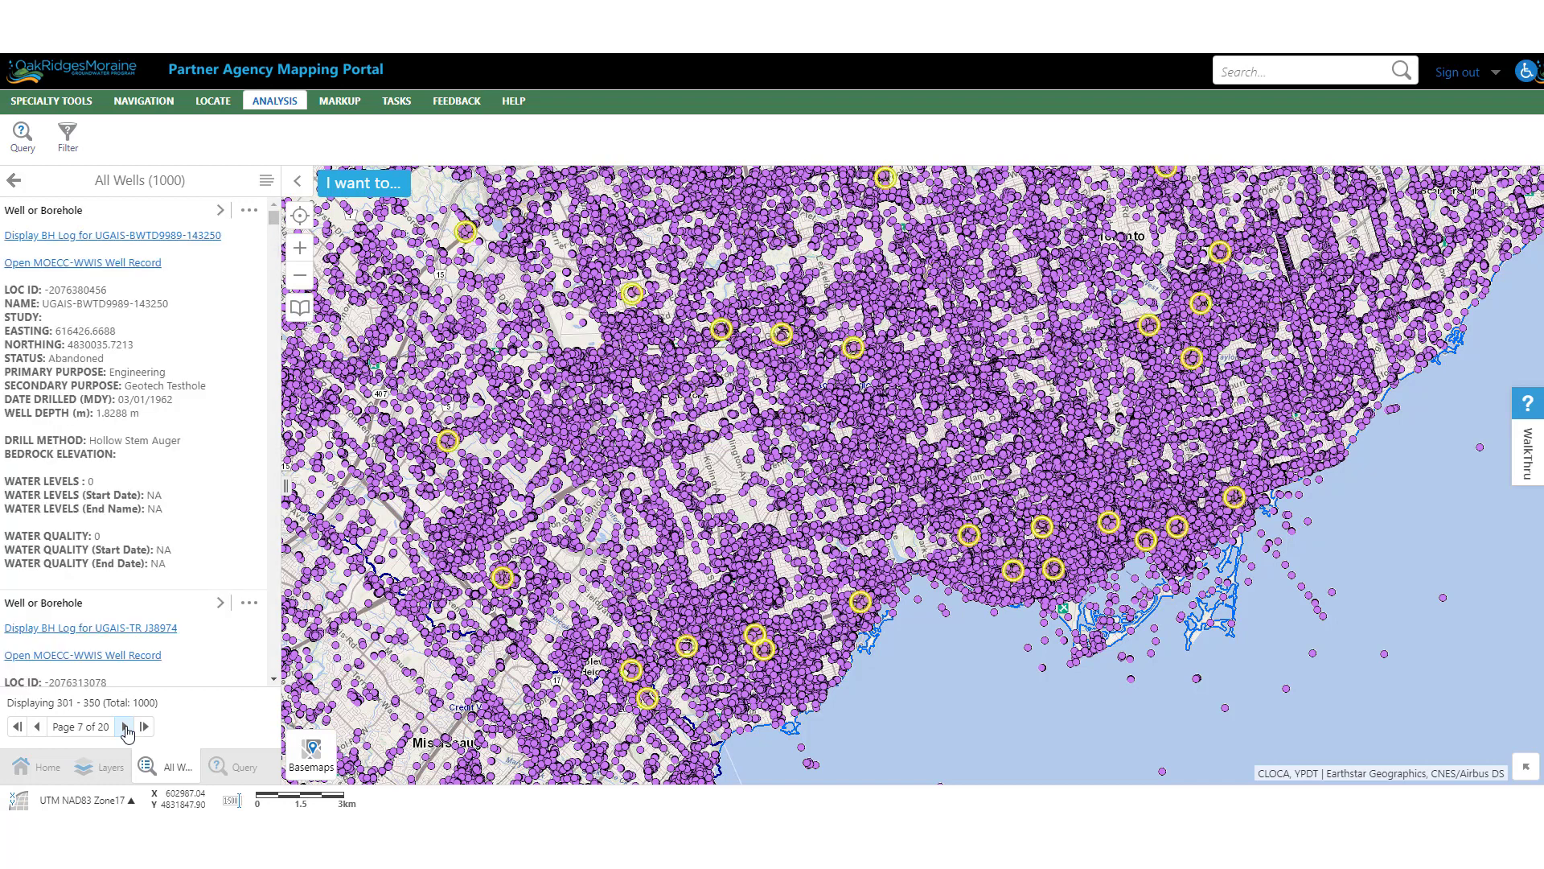
pyautogui.click(126, 729)
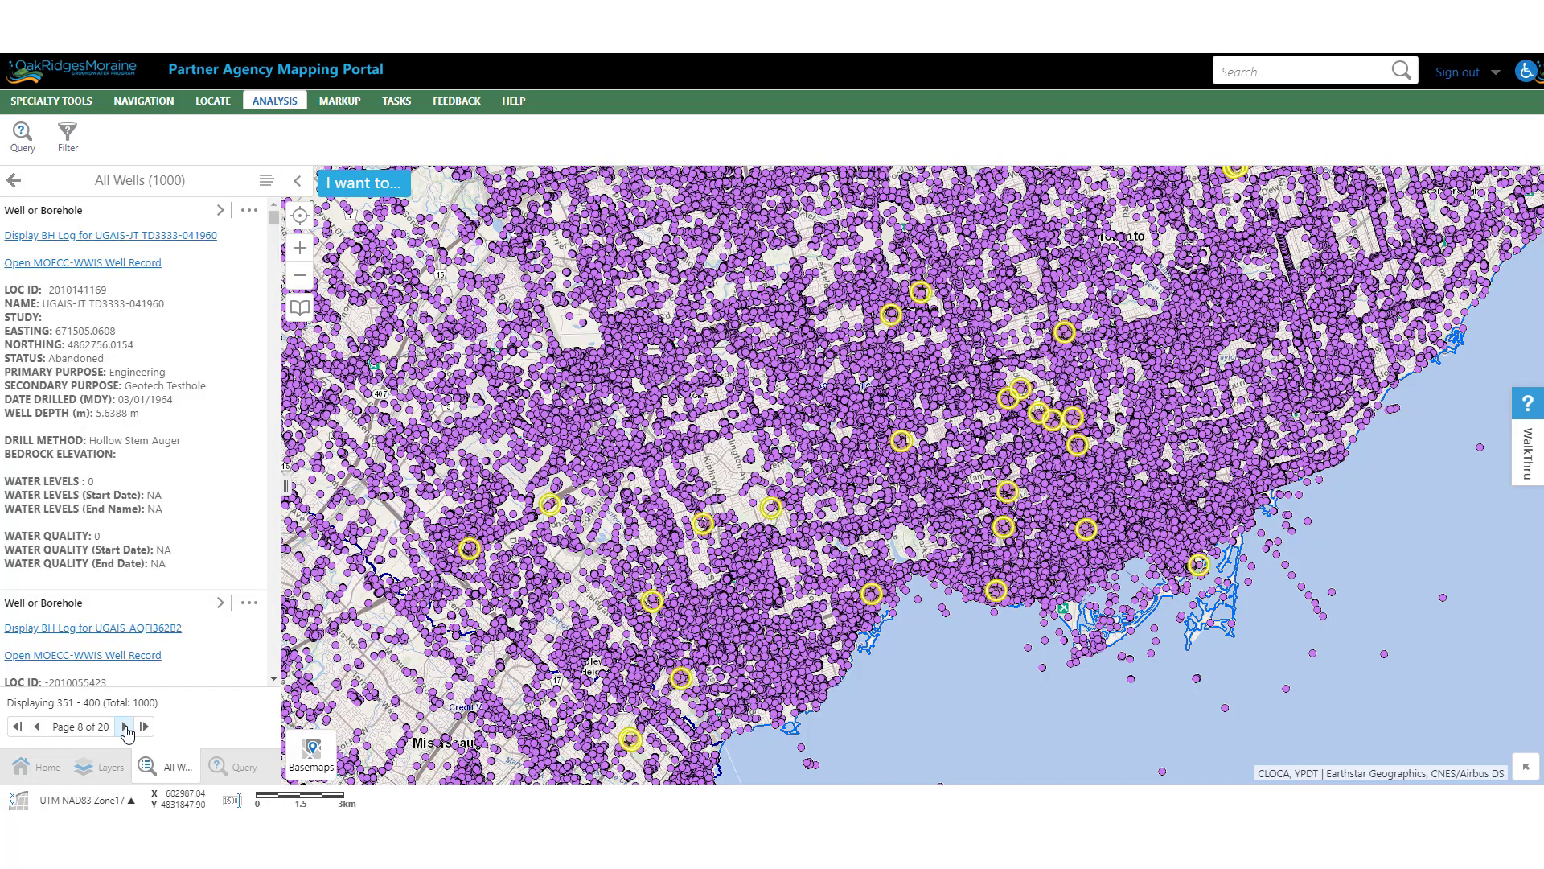
pyautogui.click(126, 729)
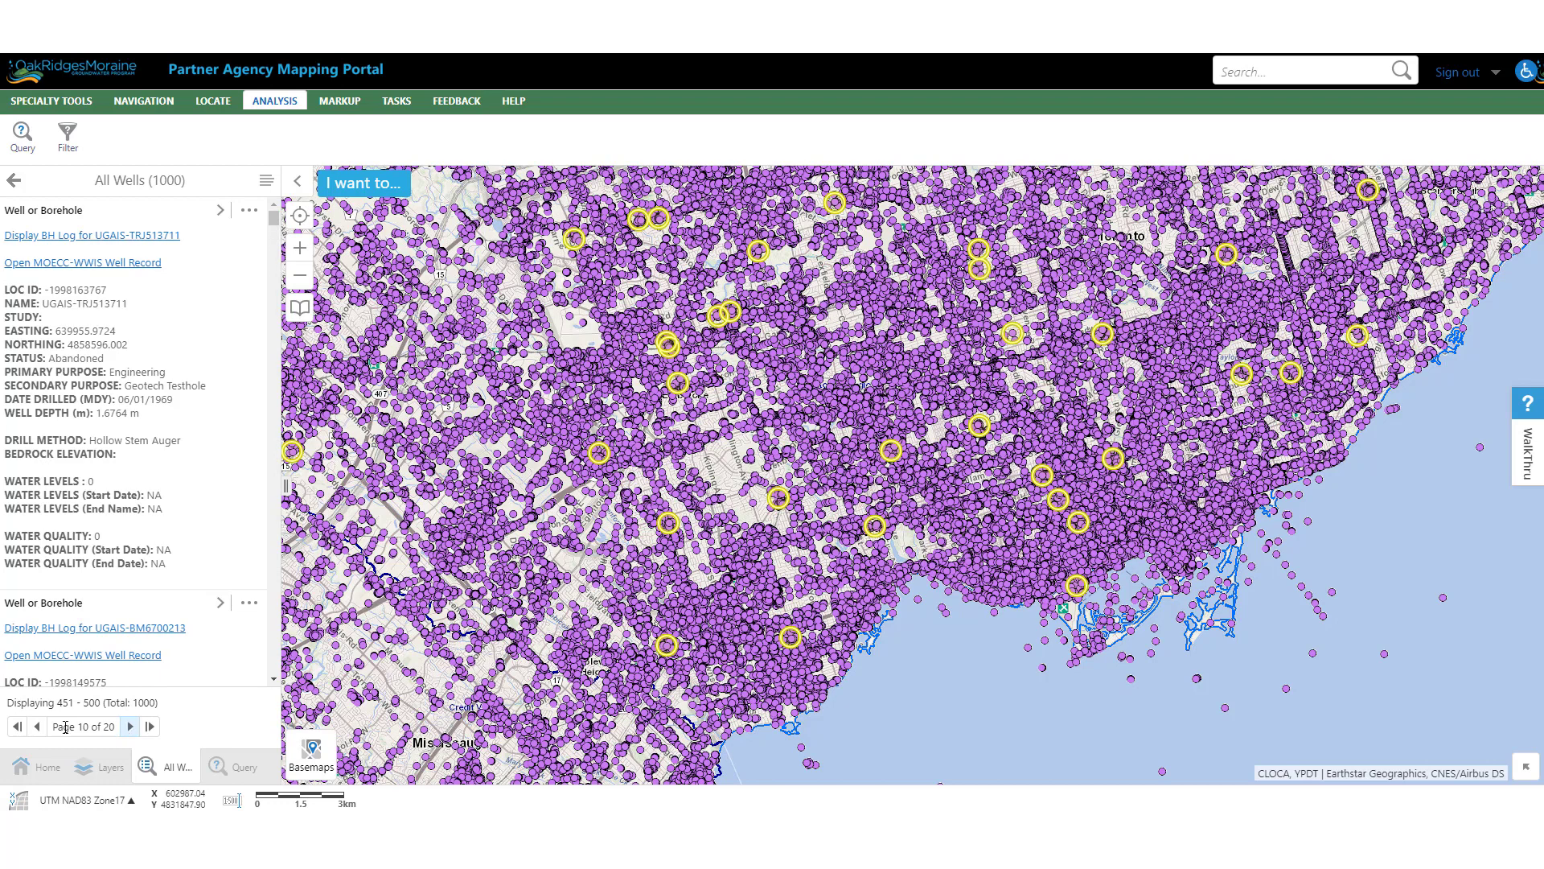
pyautogui.click(37, 728)
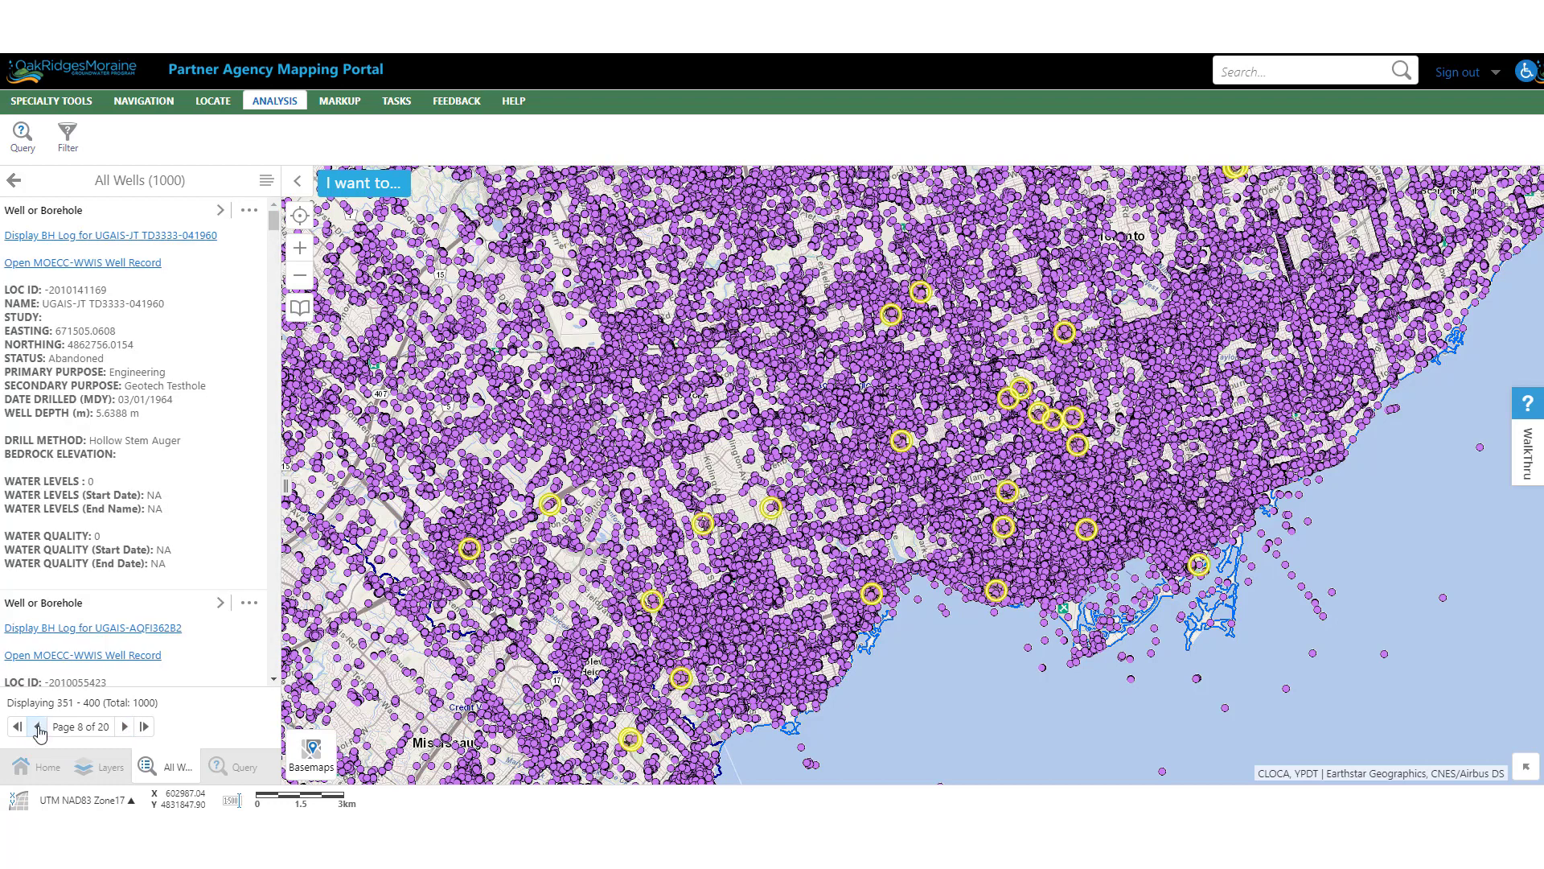
pyautogui.click(37, 727)
pyautogui.click(37, 728)
pyautogui.click(37, 728)
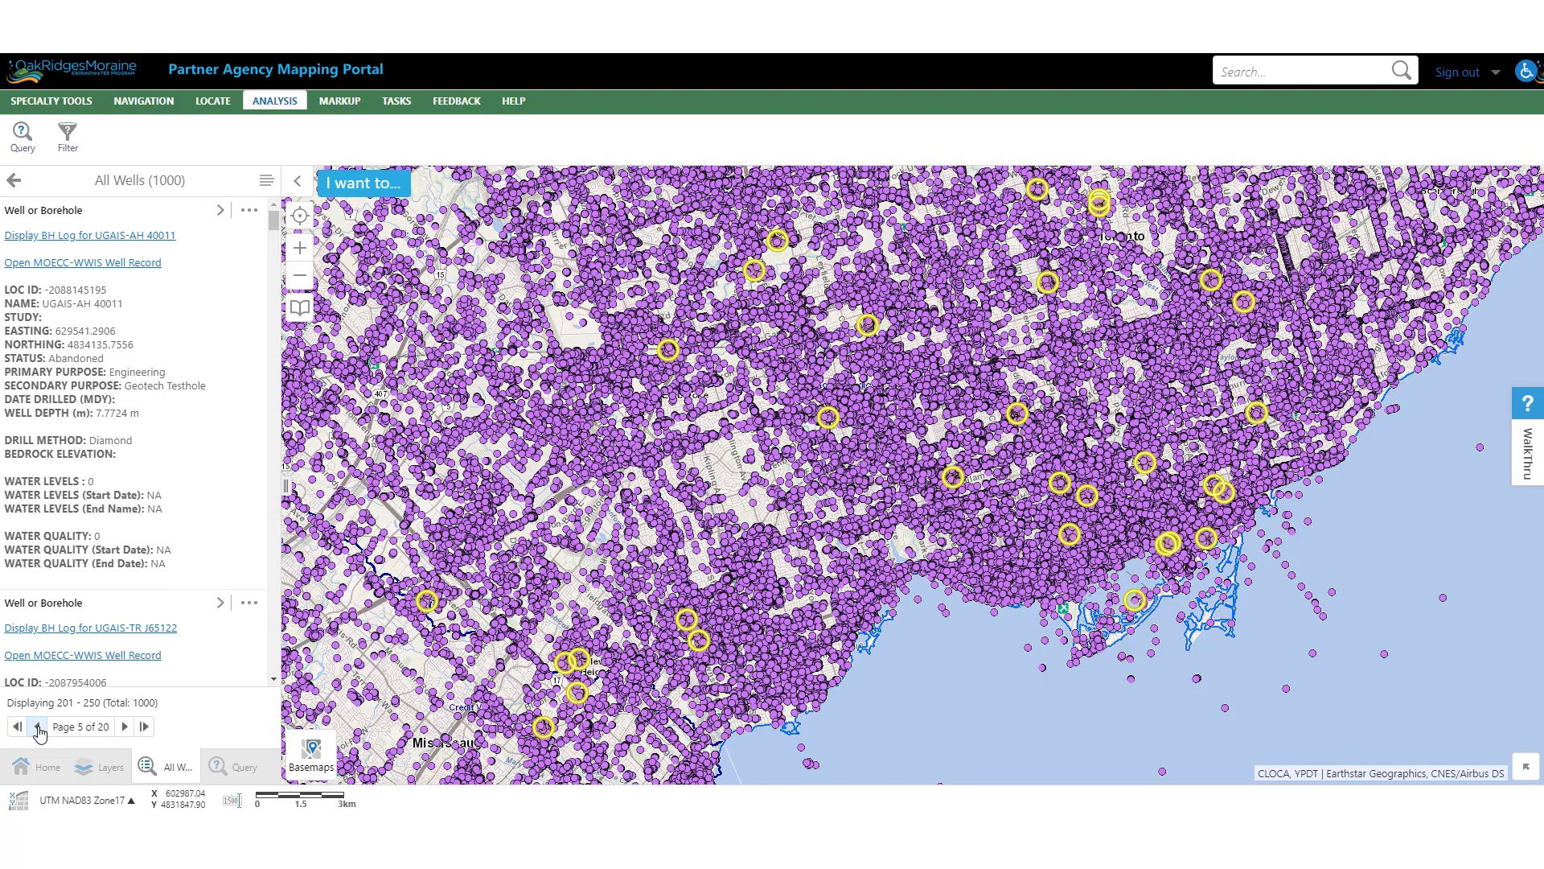
pyautogui.click(37, 728)
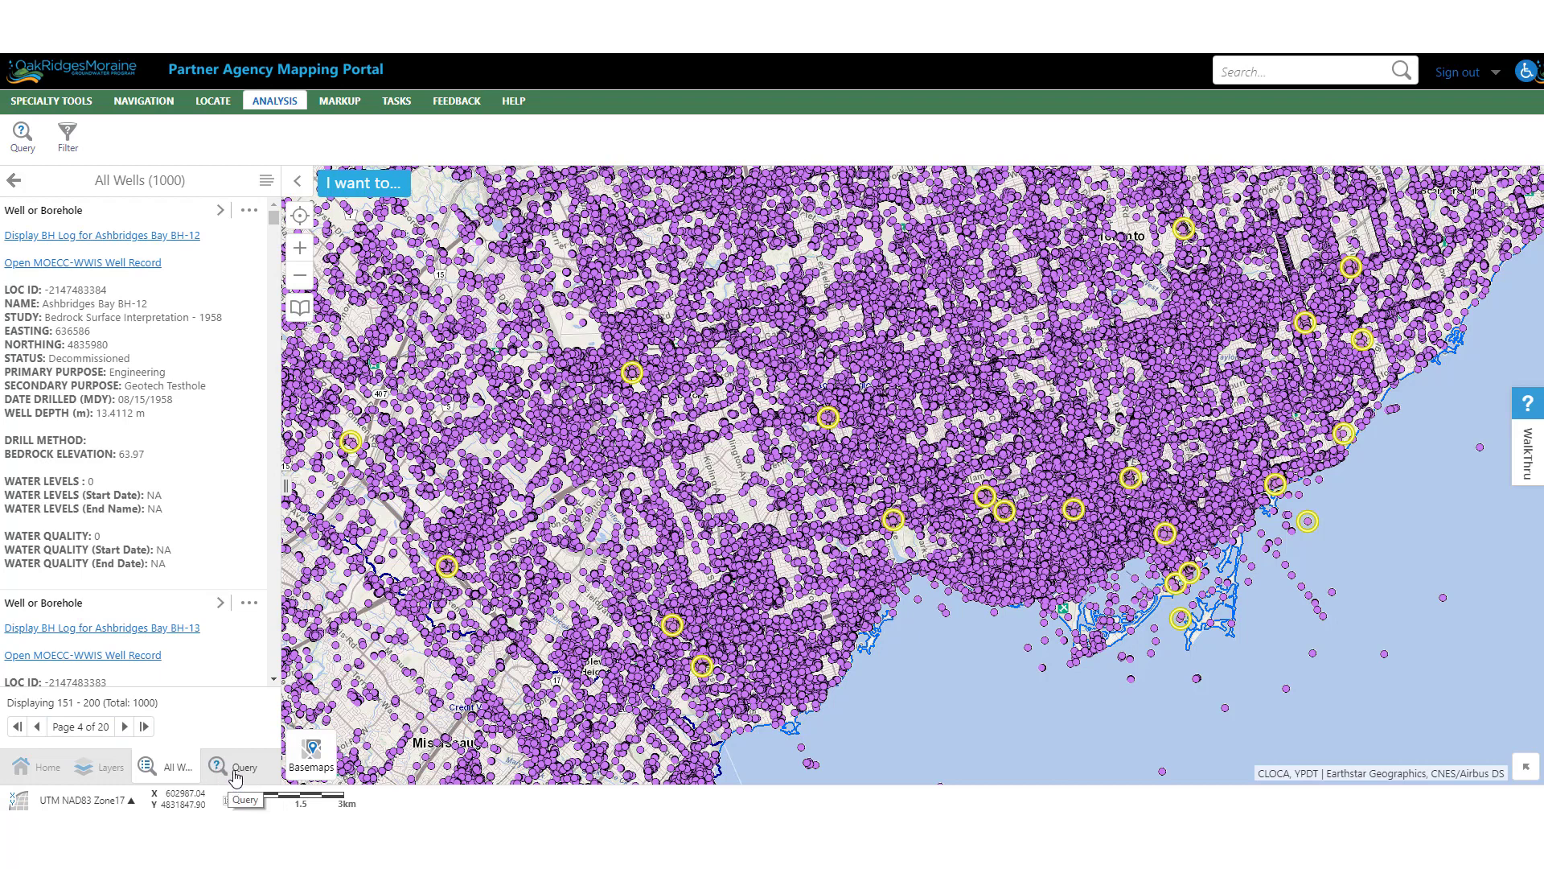
# Reopen the query form, add a second condition, toggle At least one/All, then remove it.
pyautogui.click(236, 768)
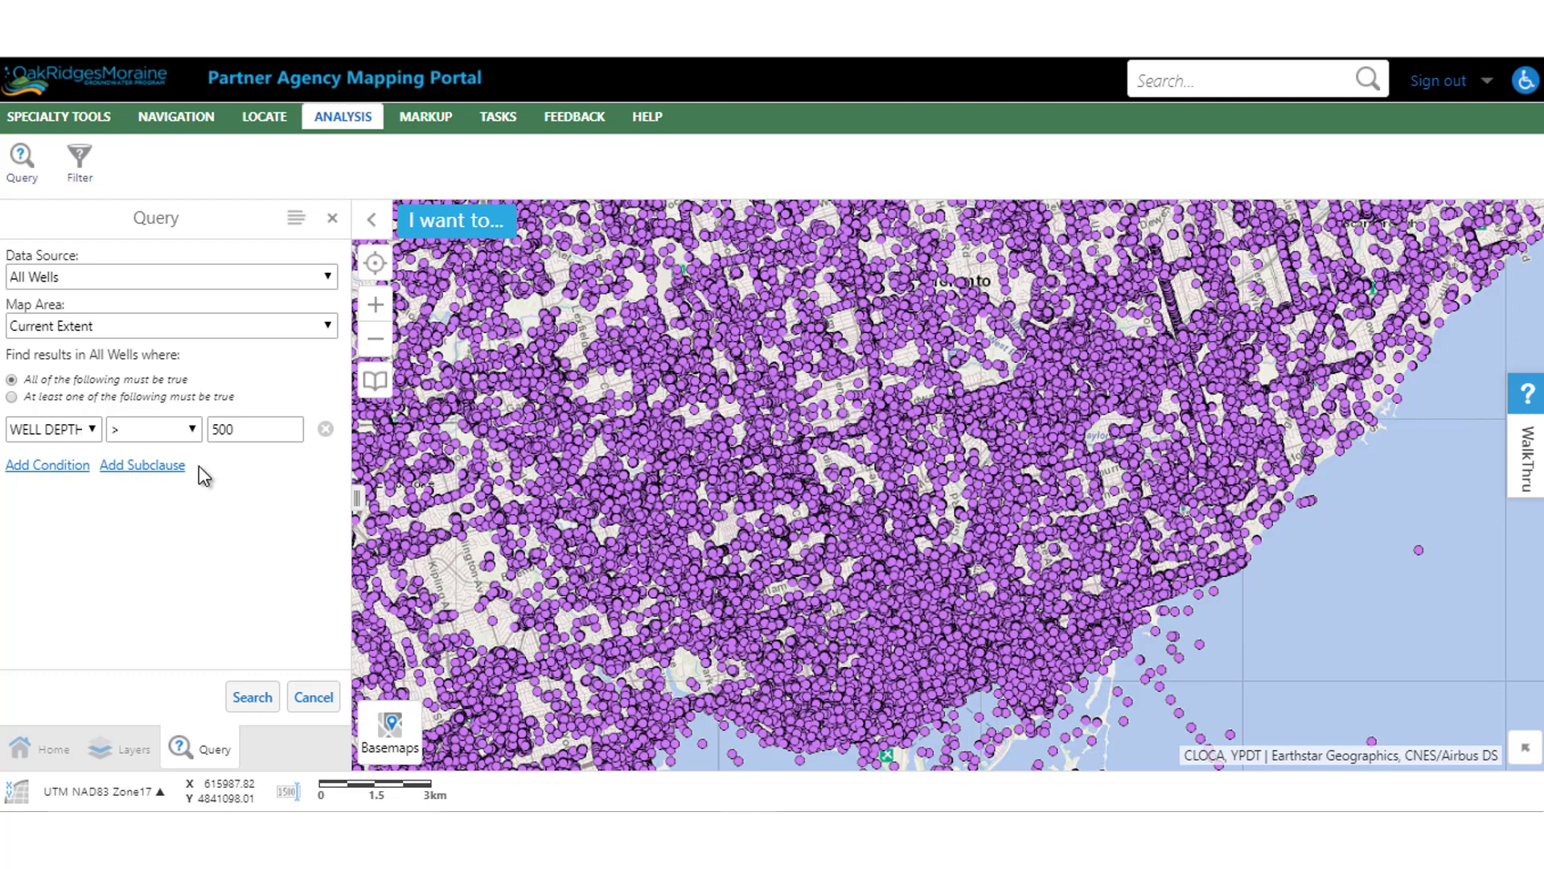
pyautogui.click(26, 465)
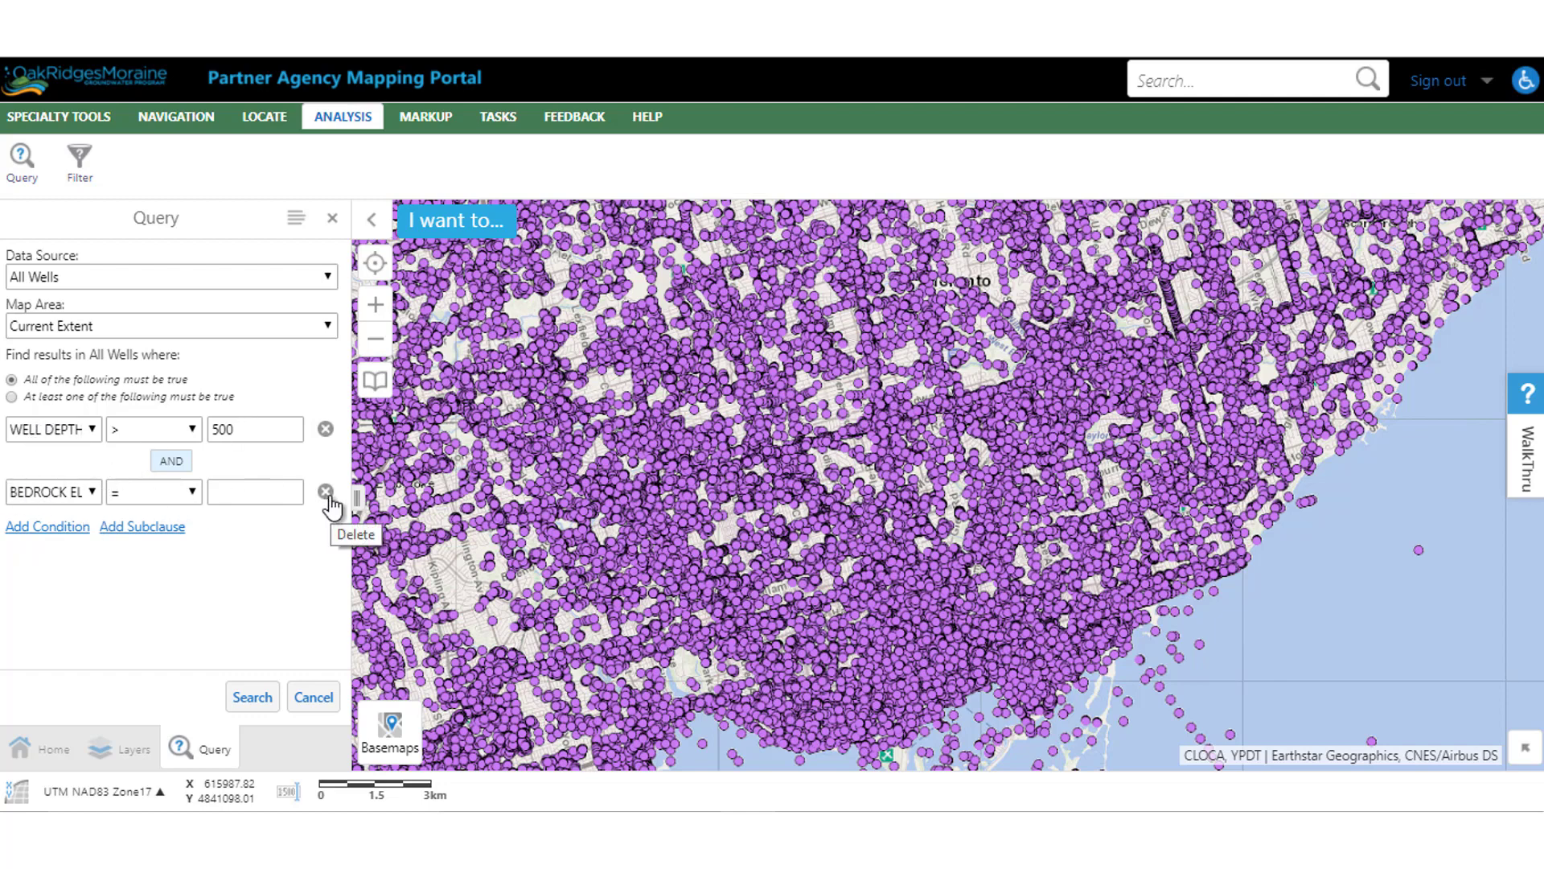
pyautogui.click(12, 396)
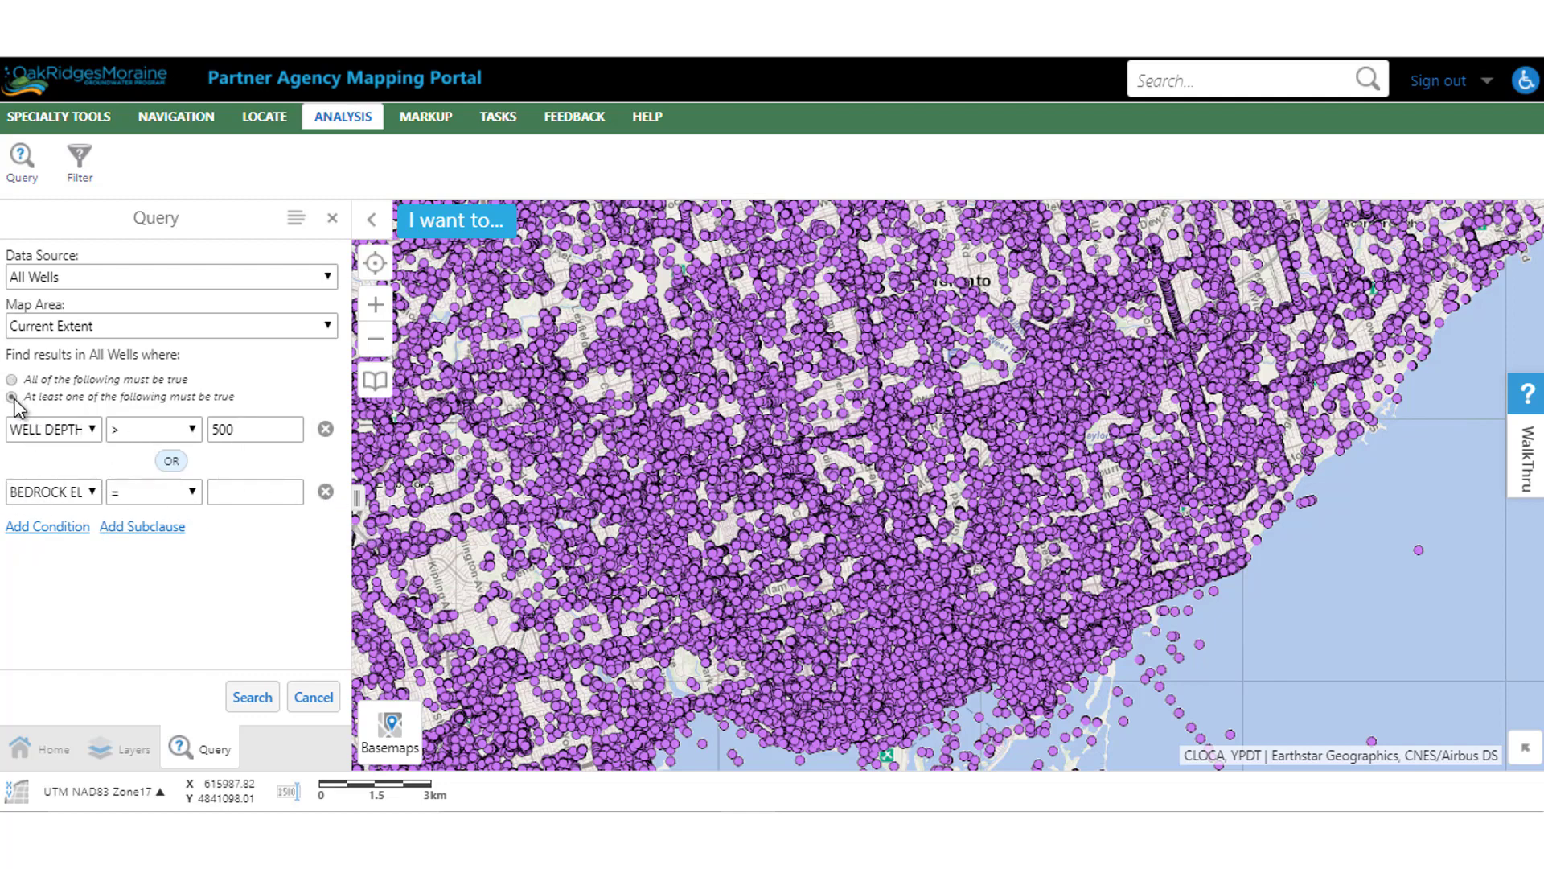
pyautogui.click(12, 378)
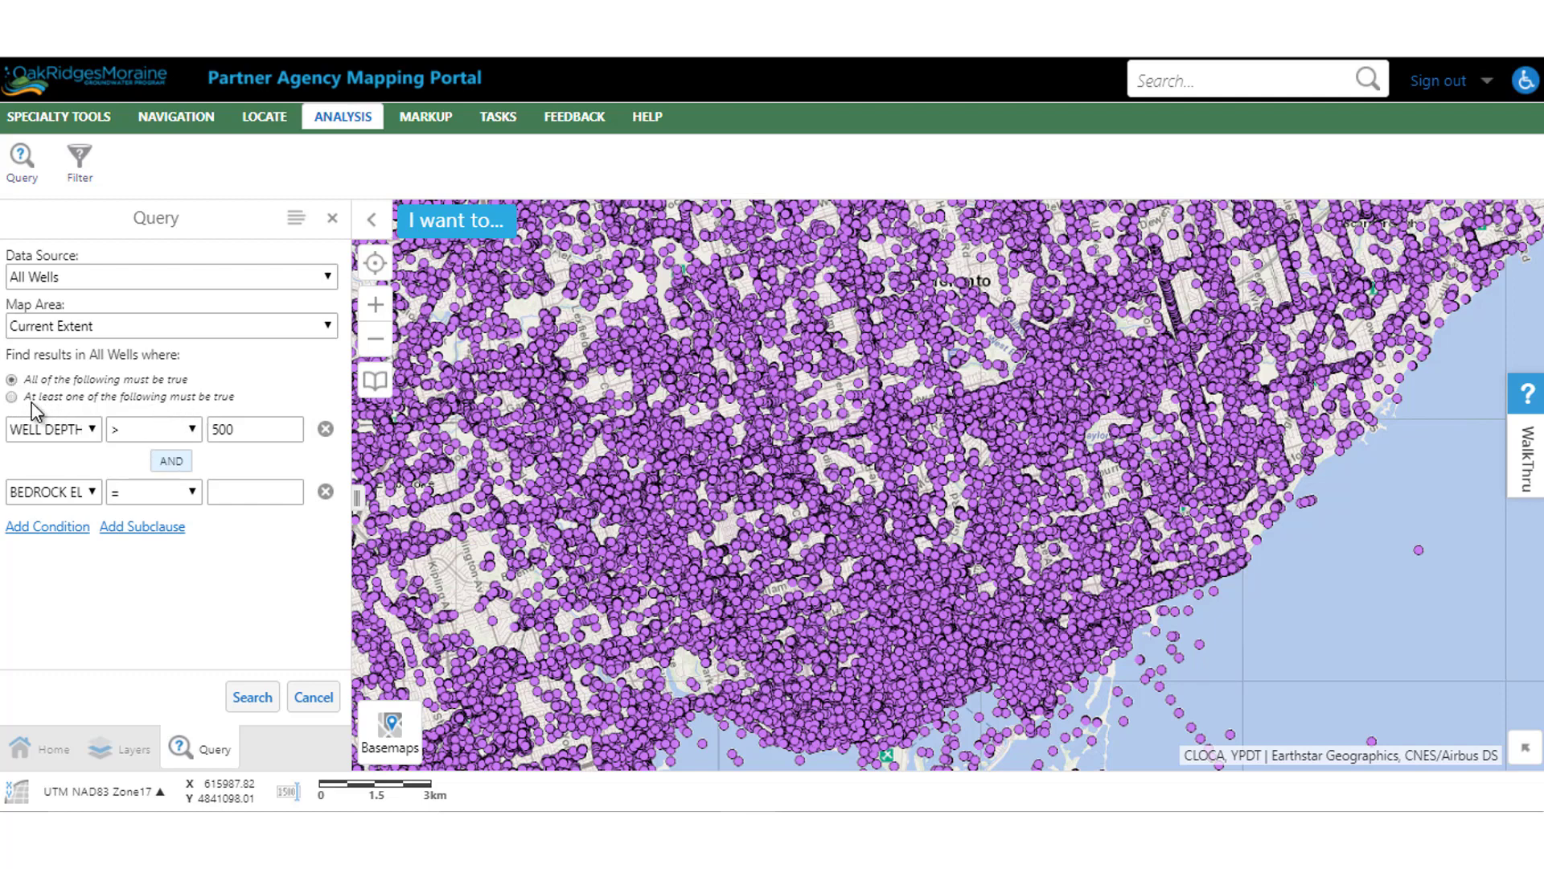
pyautogui.click(325, 493)
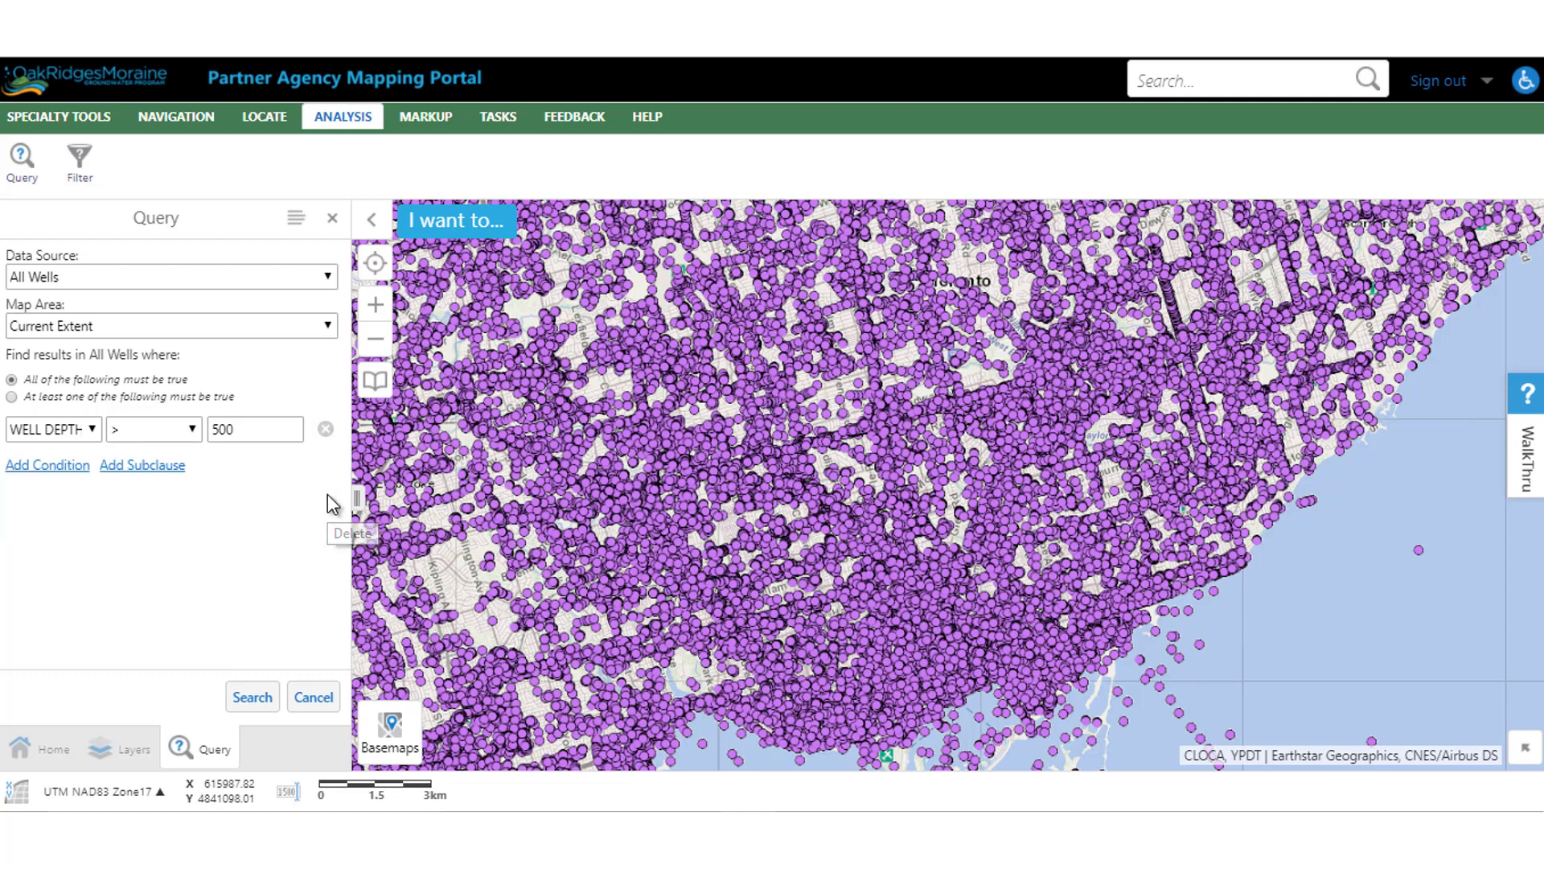
# Add another condition and a nested subclause, delete them all, and cancel the query.
pyautogui.click(56, 470)
pyautogui.click(151, 528)
pyautogui.scroll(-1, 142, 576)
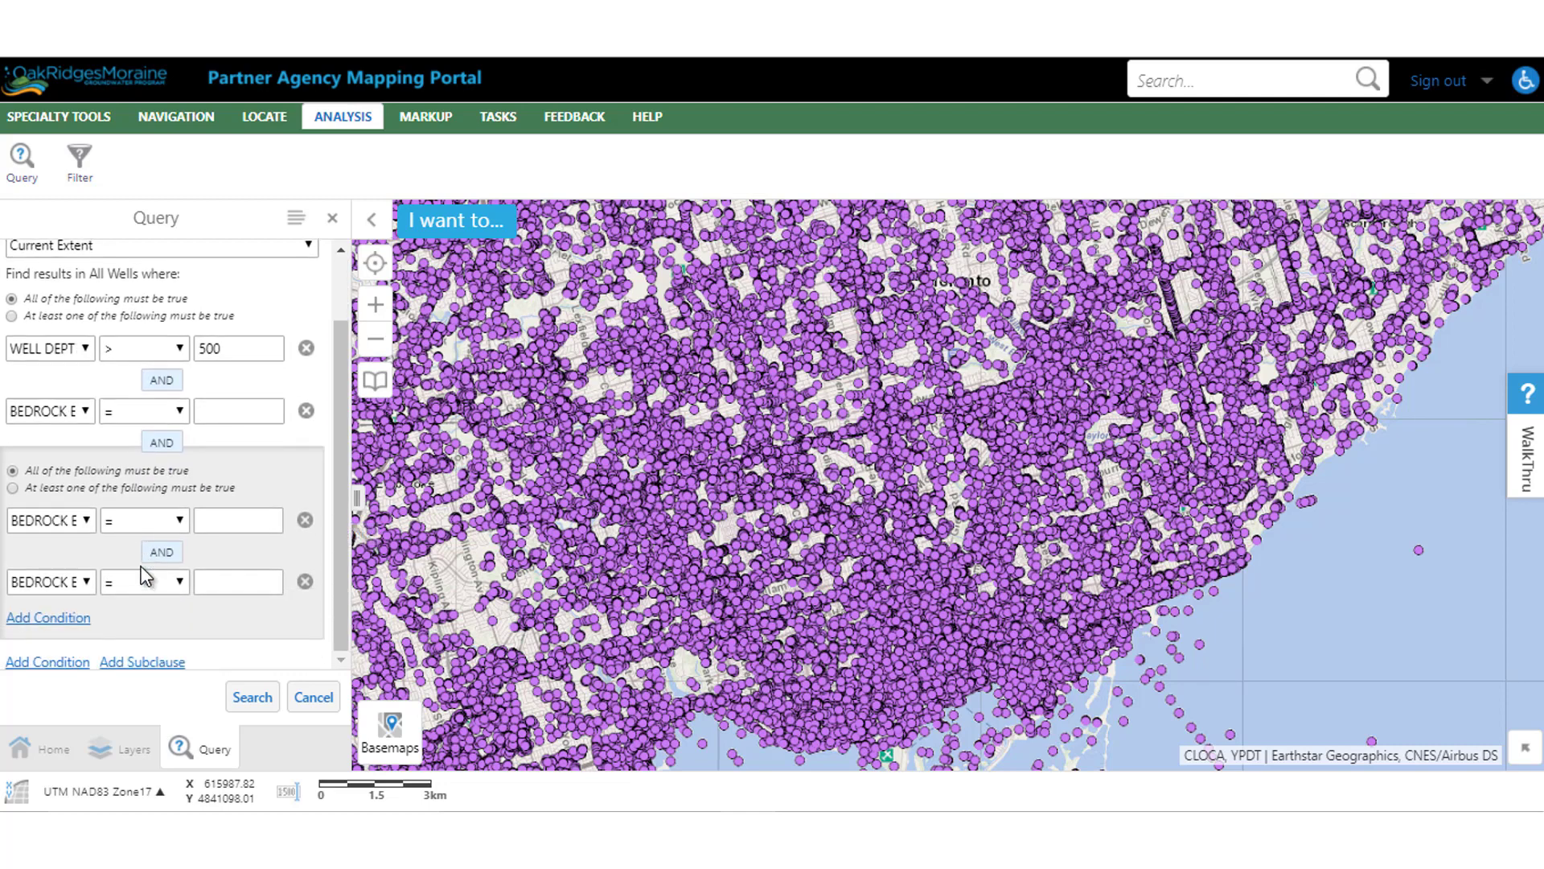
pyautogui.click(305, 581)
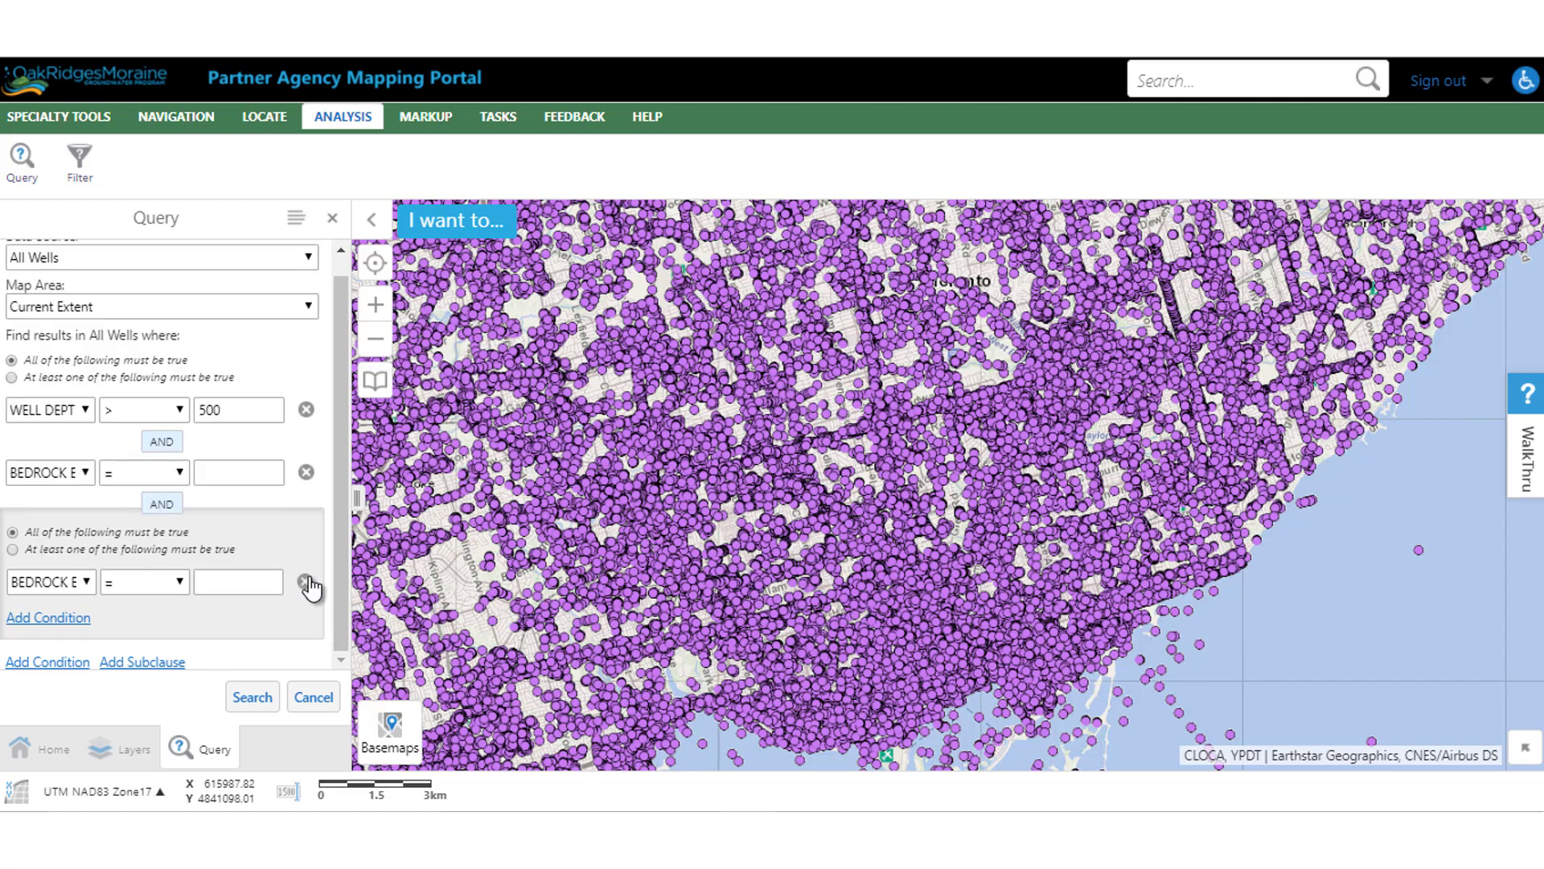
pyautogui.click(305, 581)
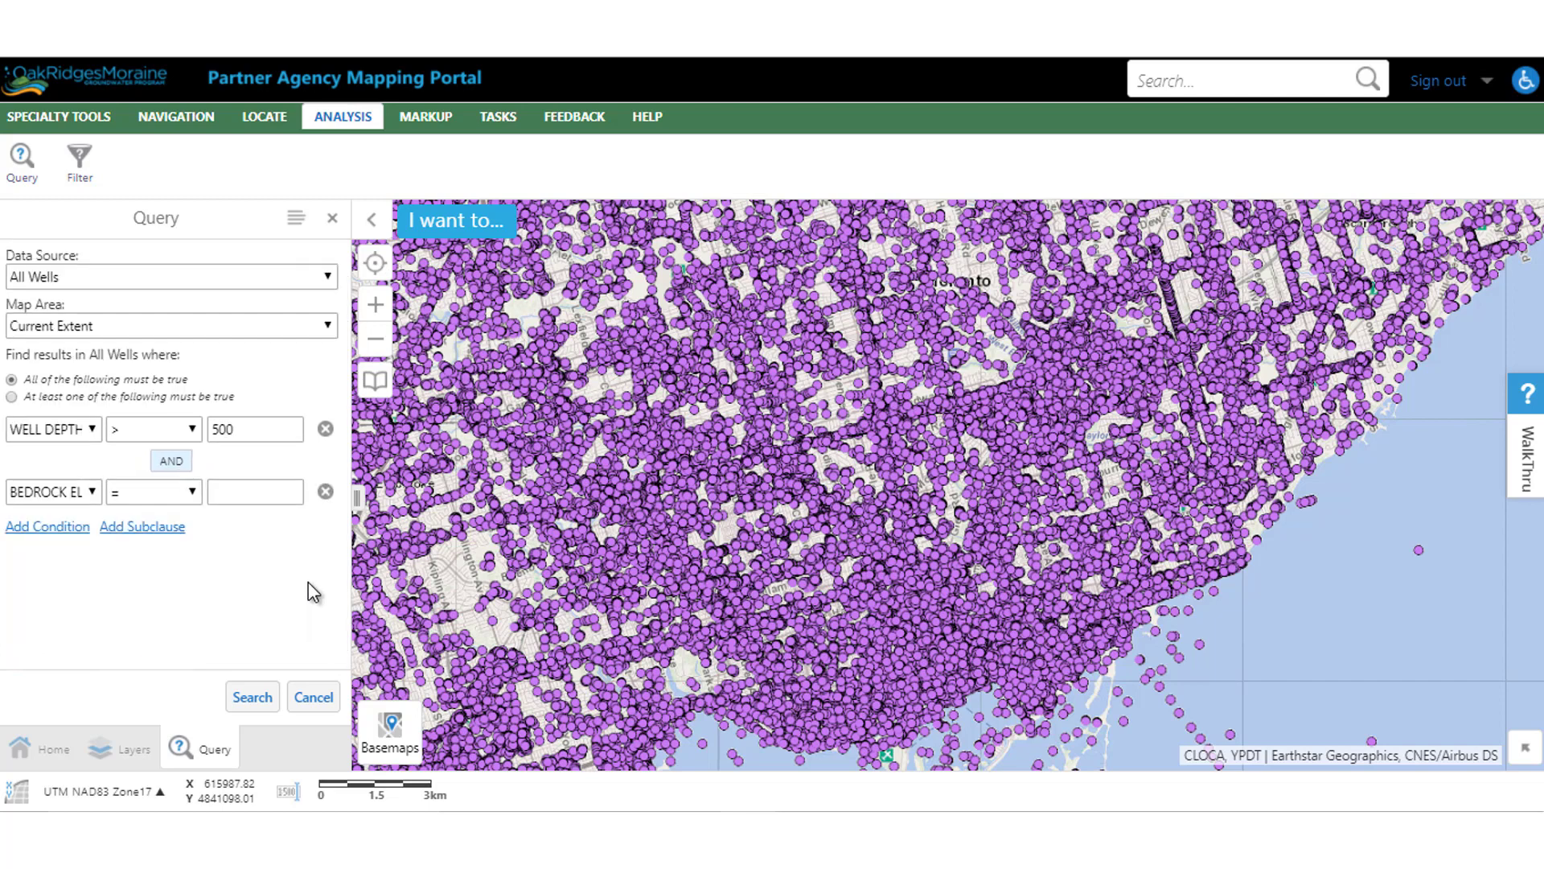
pyautogui.click(325, 493)
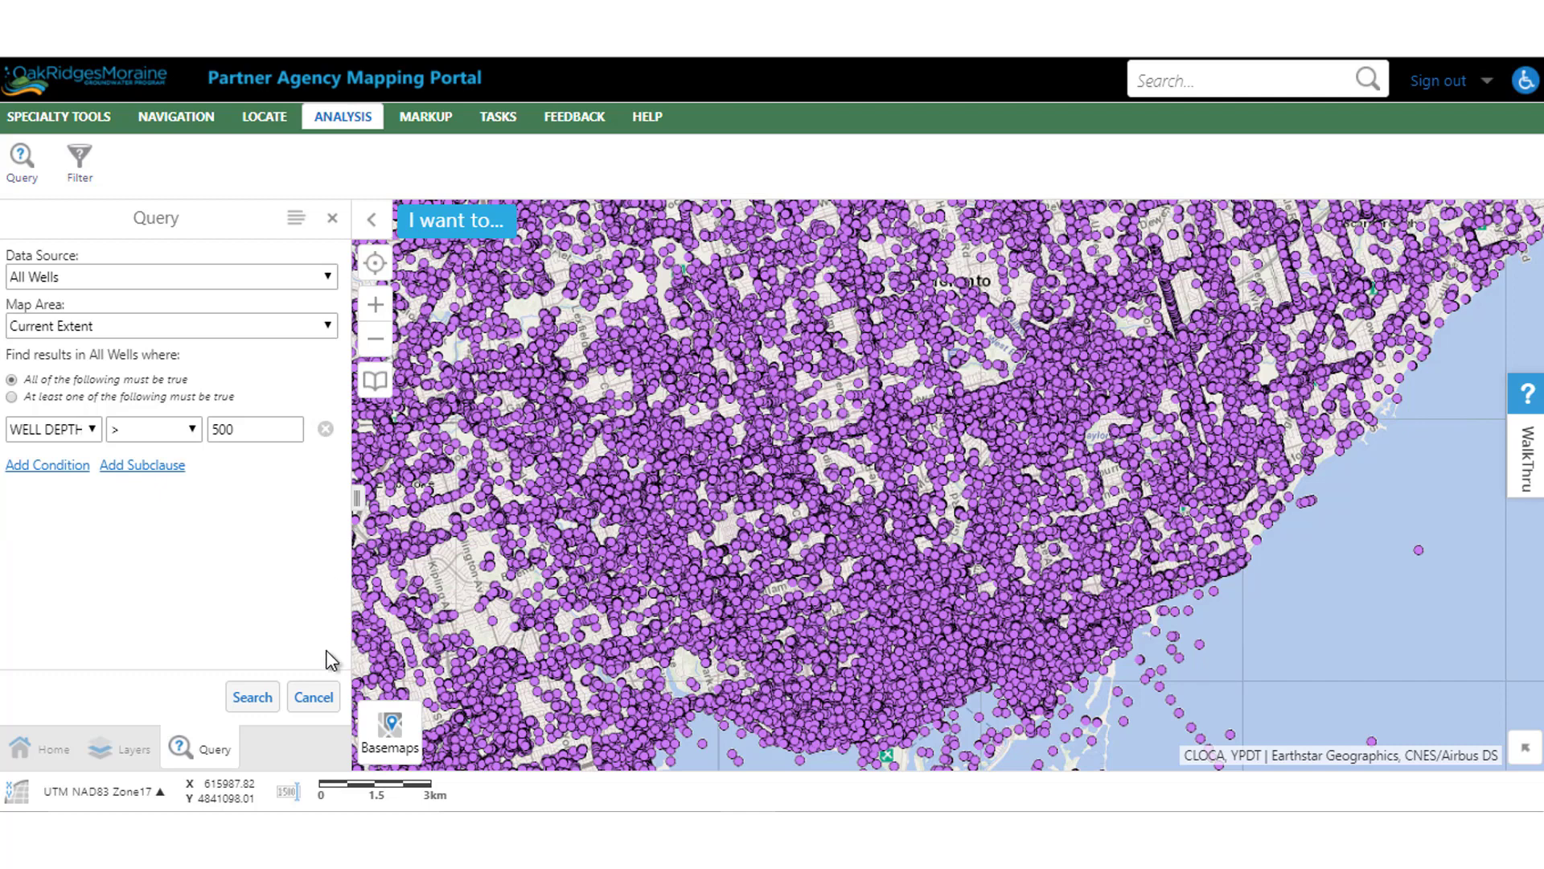
pyautogui.click(313, 696)
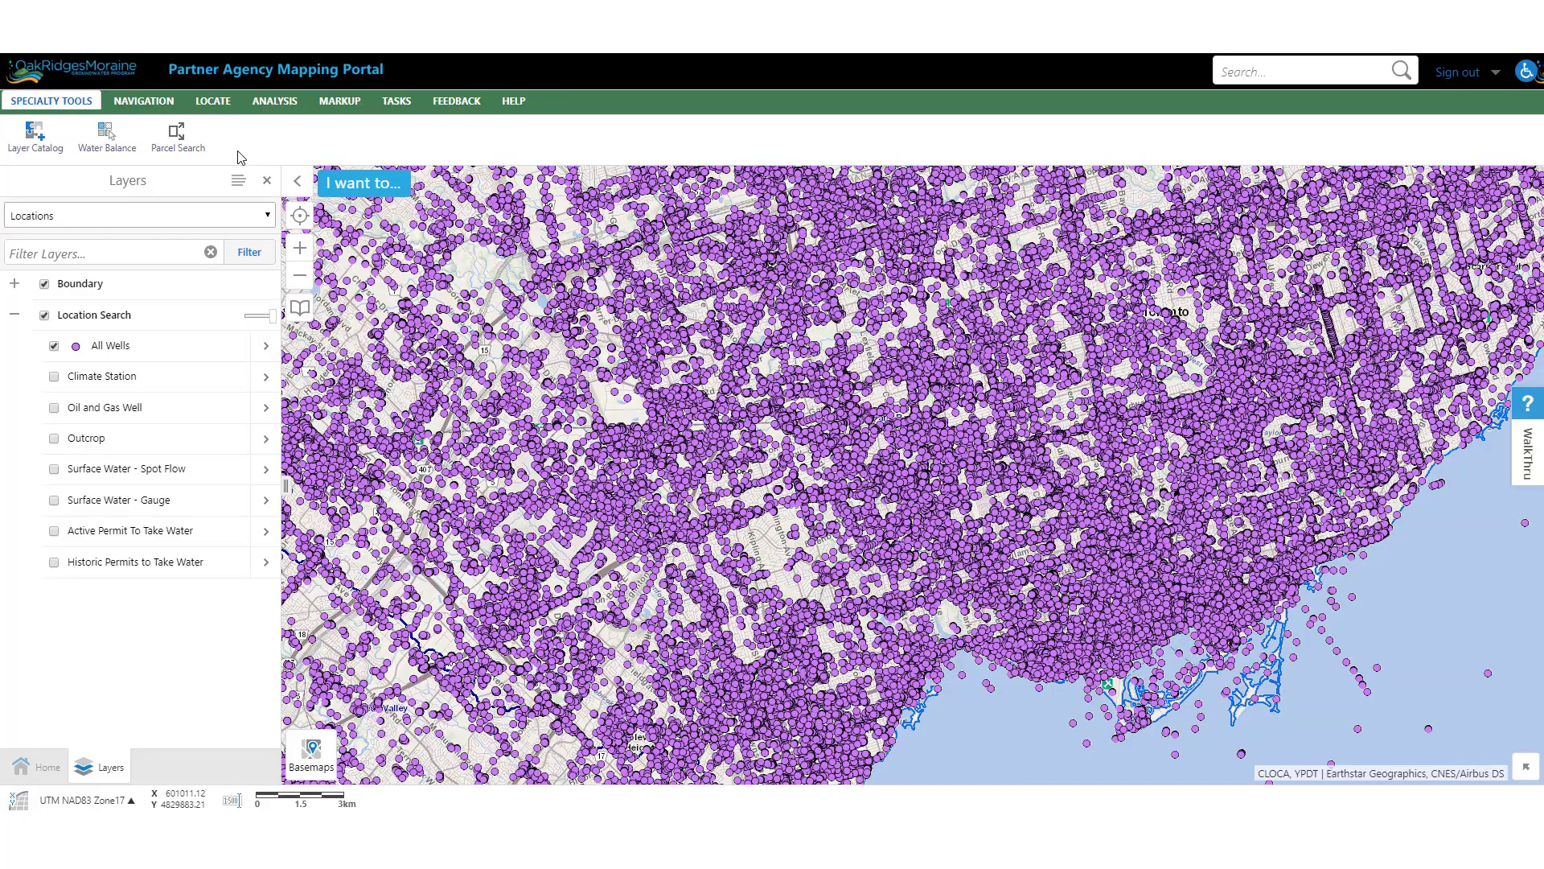
# Open the Filter tool with All Wells as the data source.
pyautogui.click(275, 103)
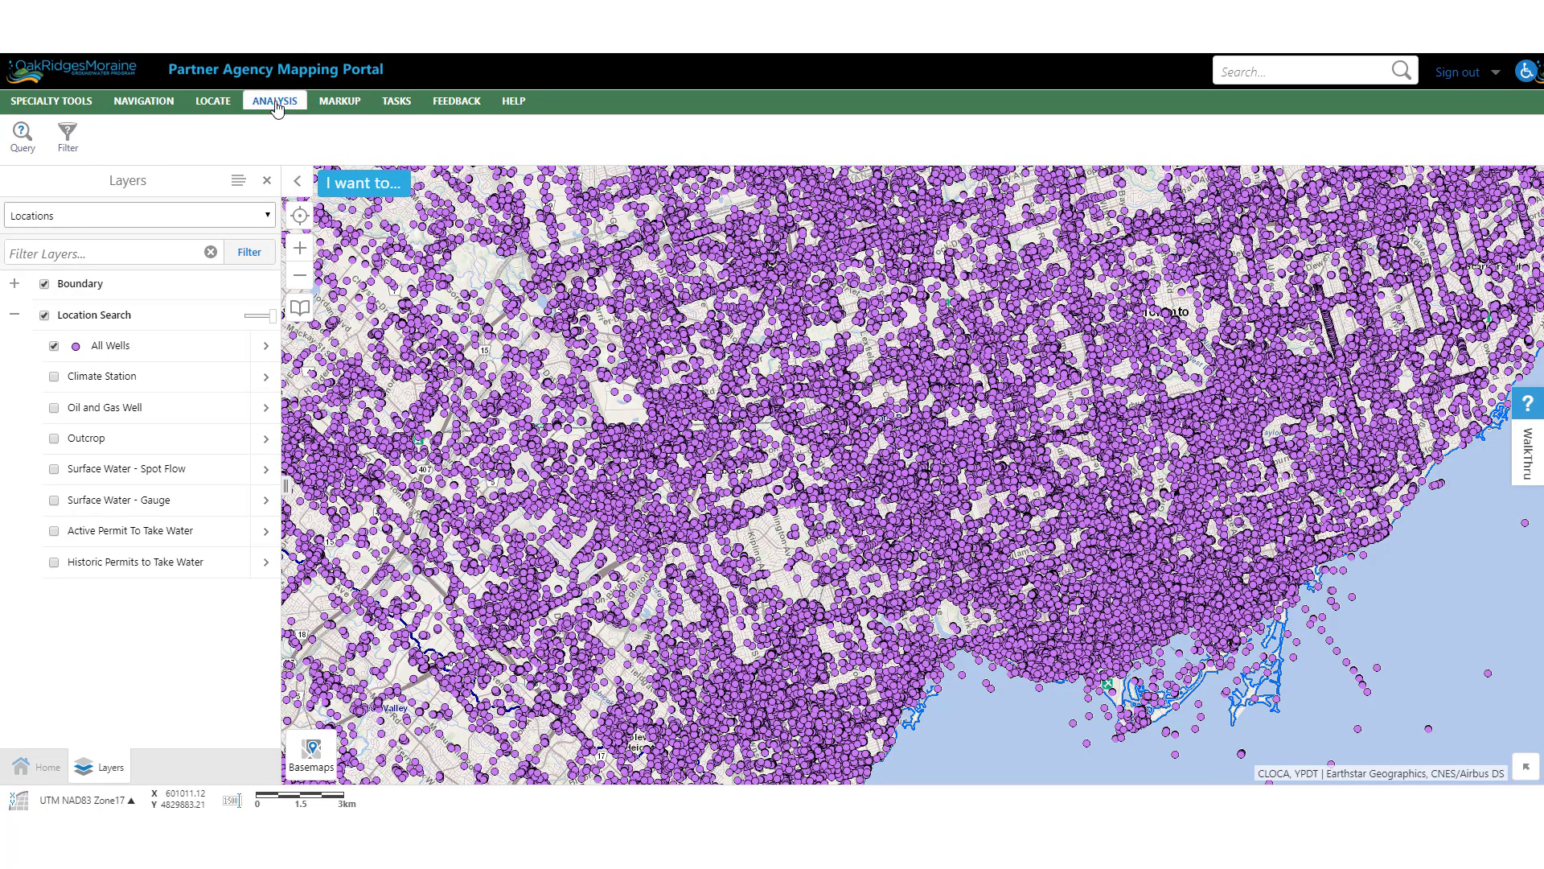
pyautogui.click(67, 135)
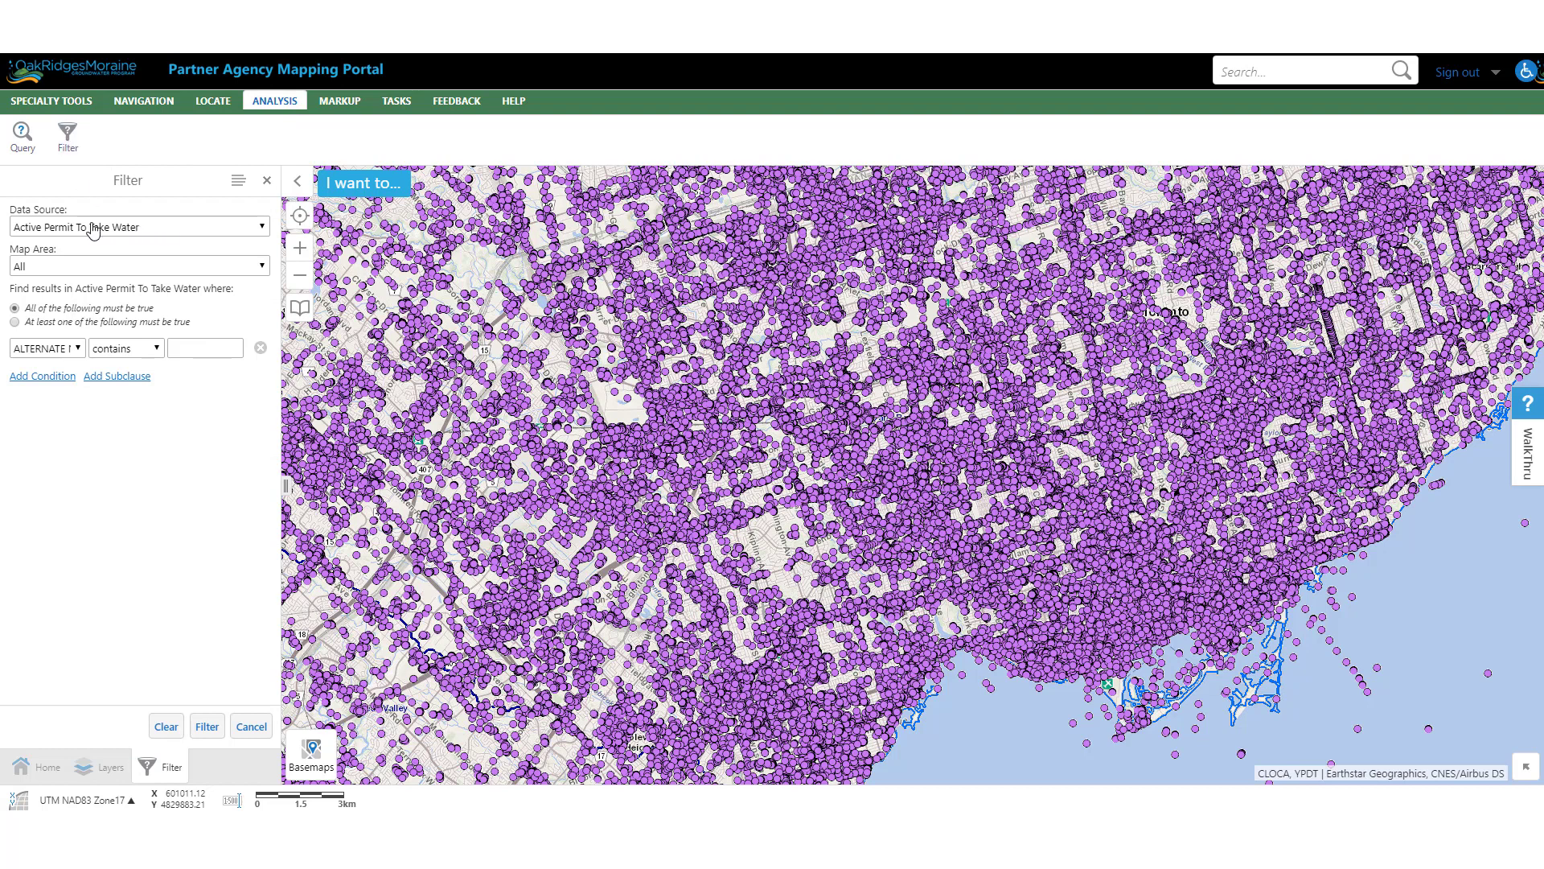
pyautogui.click(48, 226)
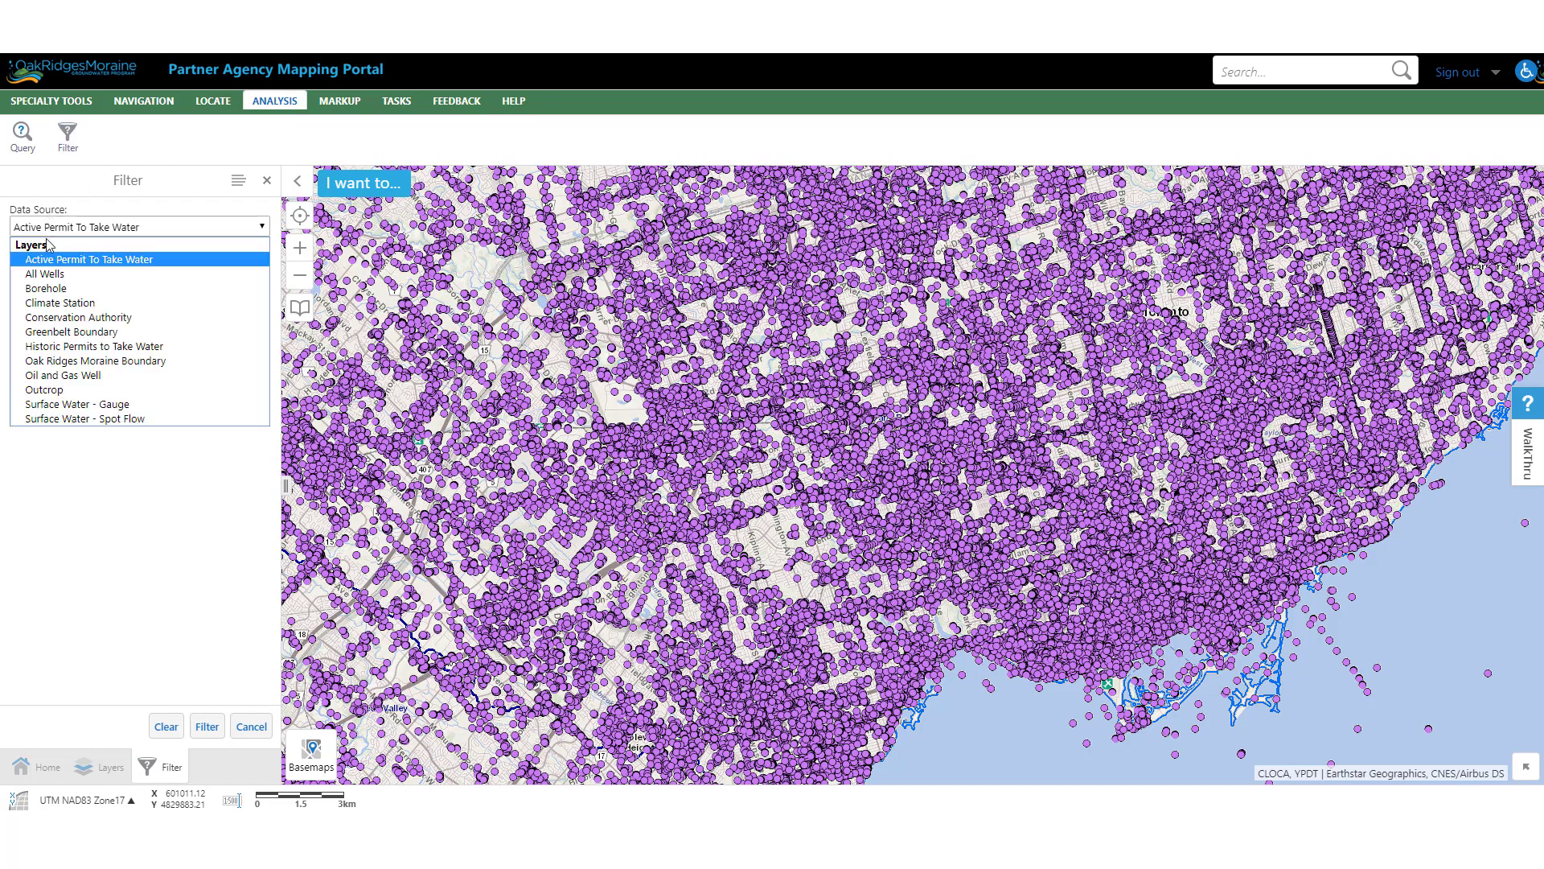
pyautogui.click(49, 273)
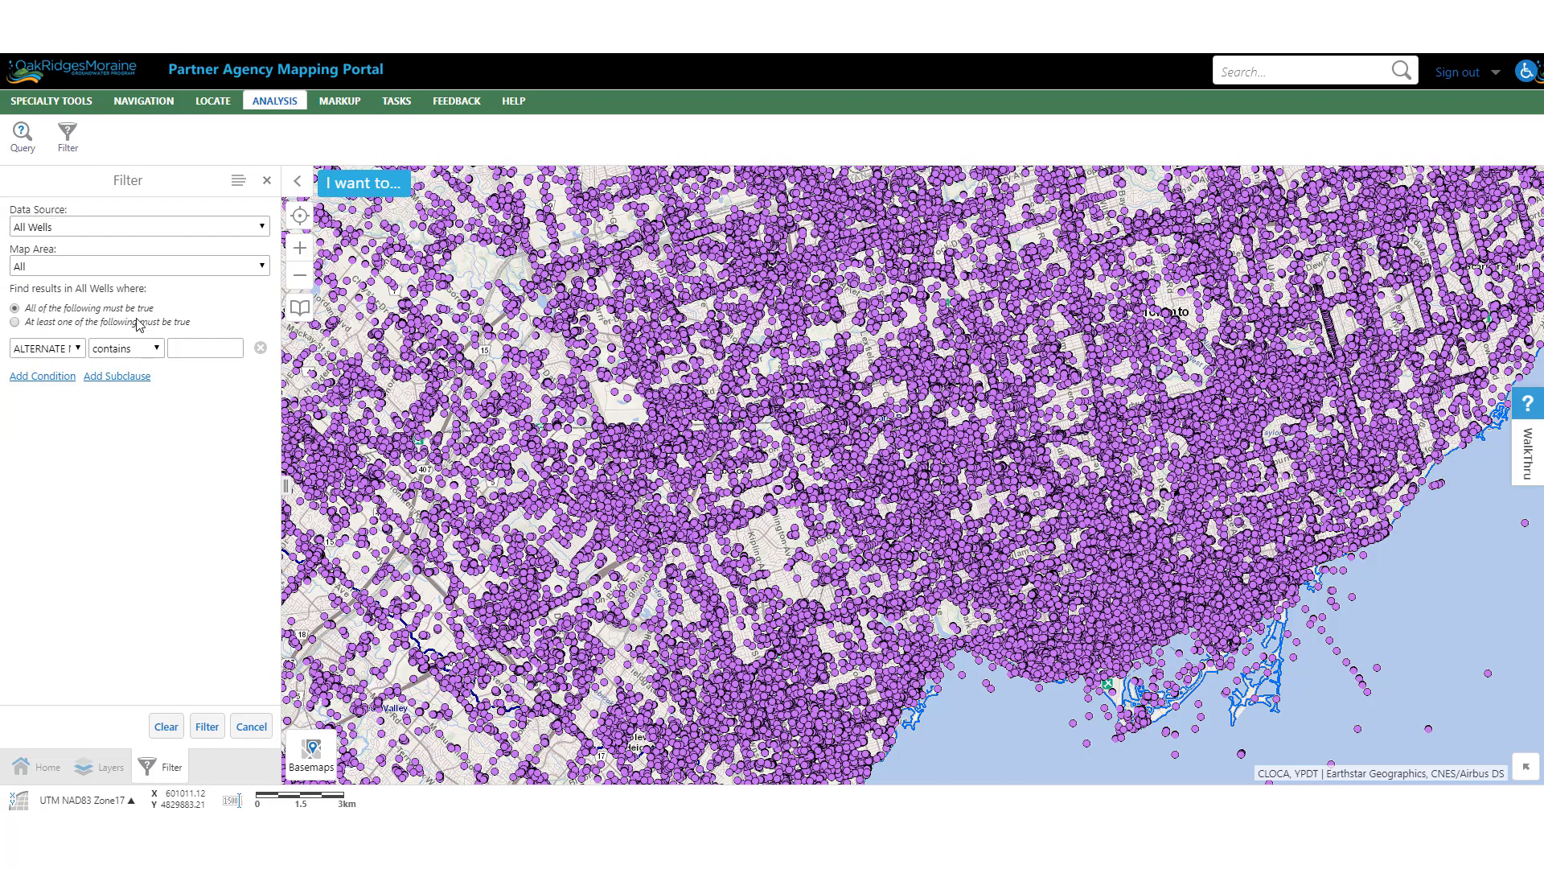
# Filter All Wells on SECONDARY PURPOSE contains Geotech Testhole, typing 'ge' to find the value.
pyautogui.click(61, 350)
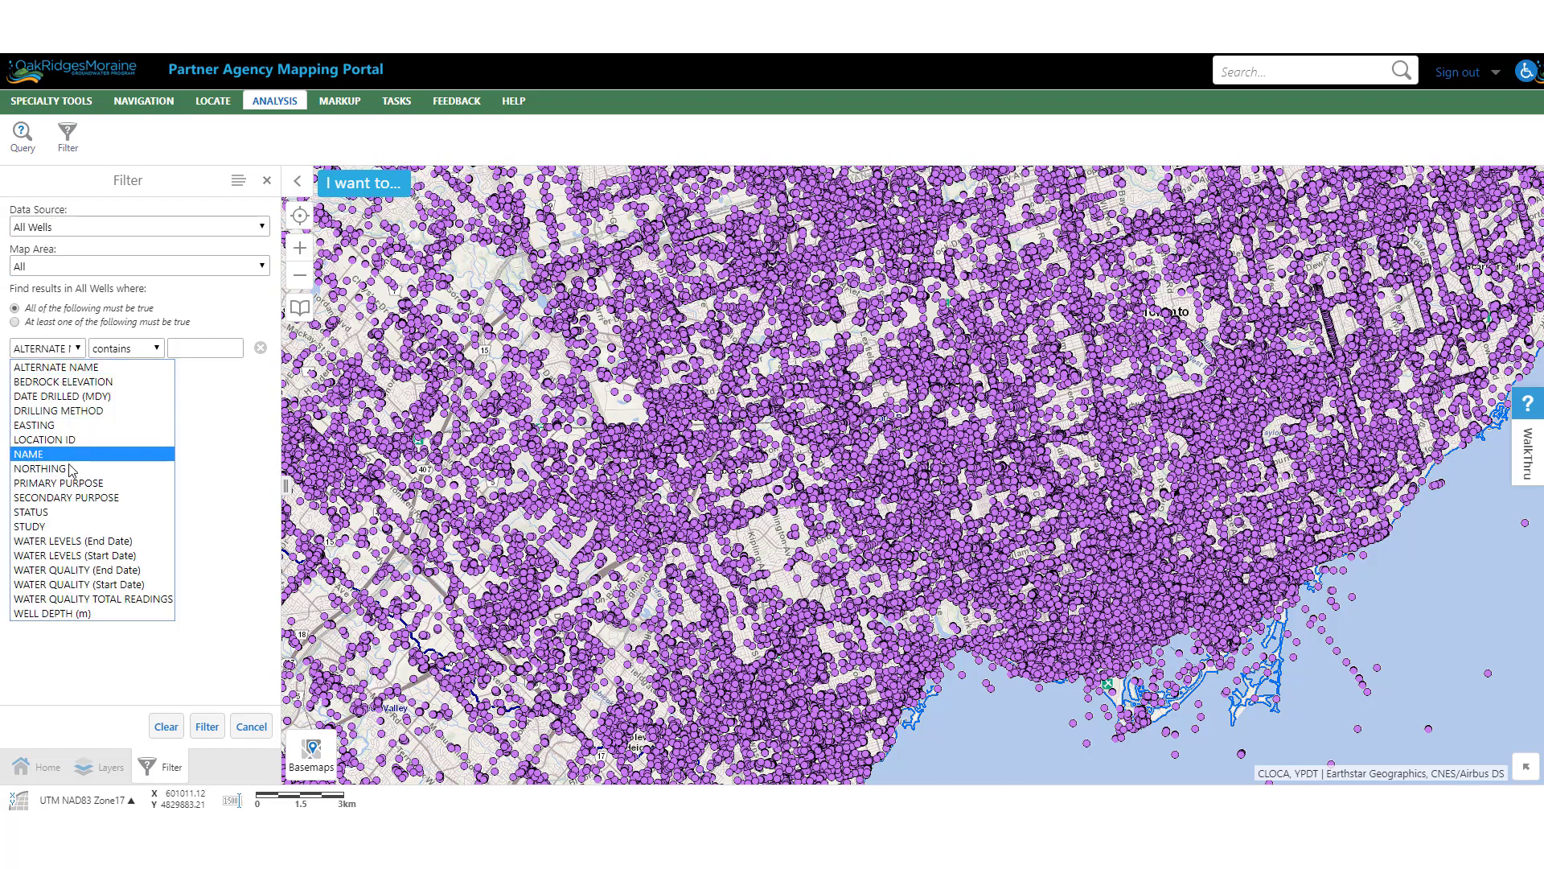
pyautogui.click(68, 499)
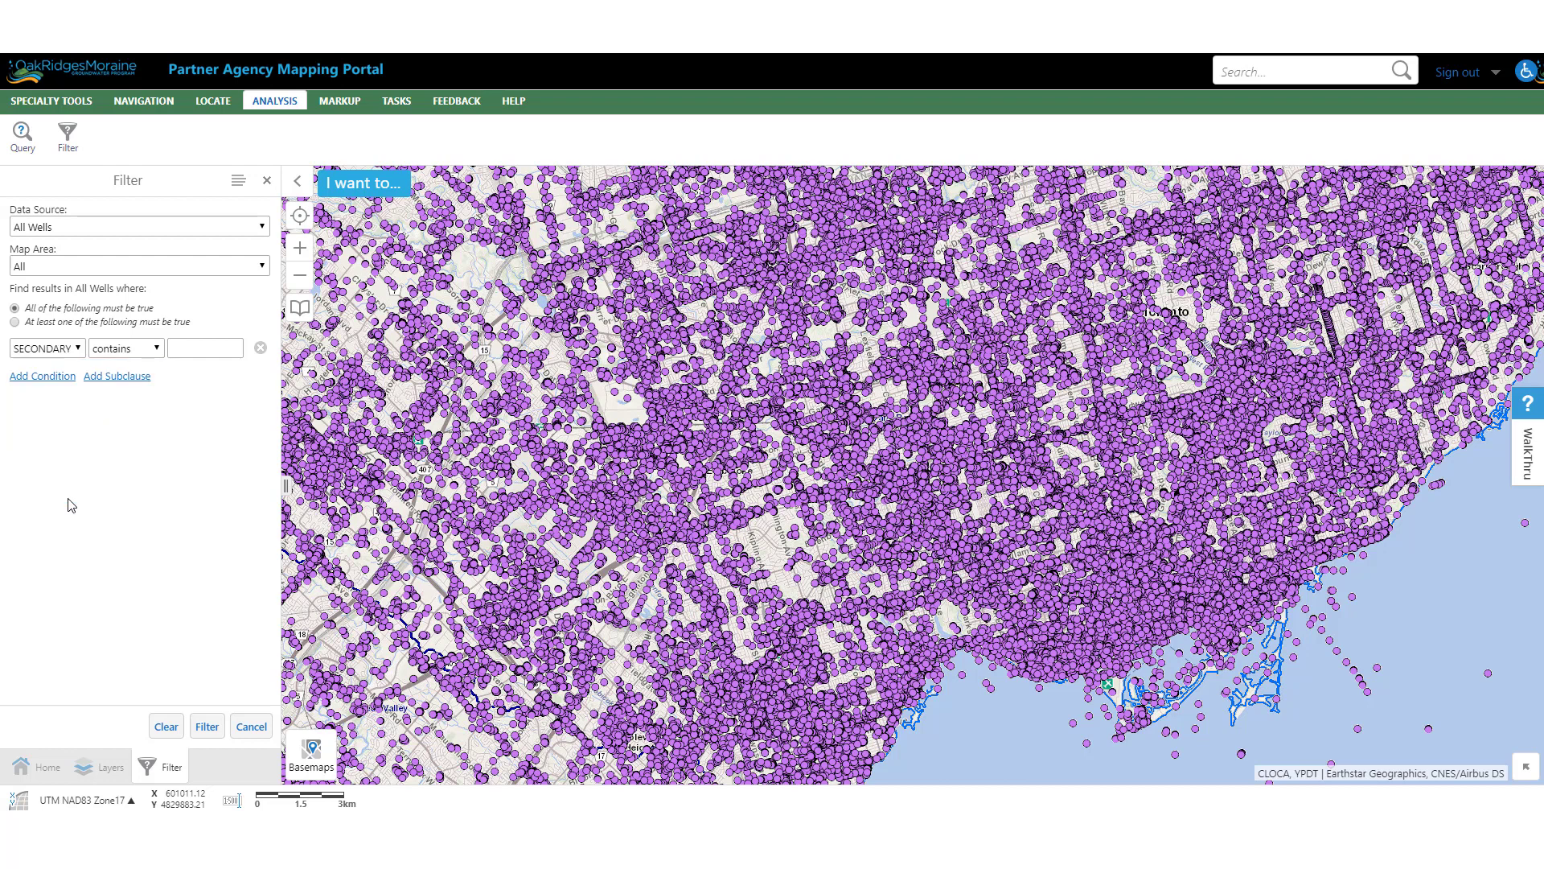
pyautogui.click(198, 349)
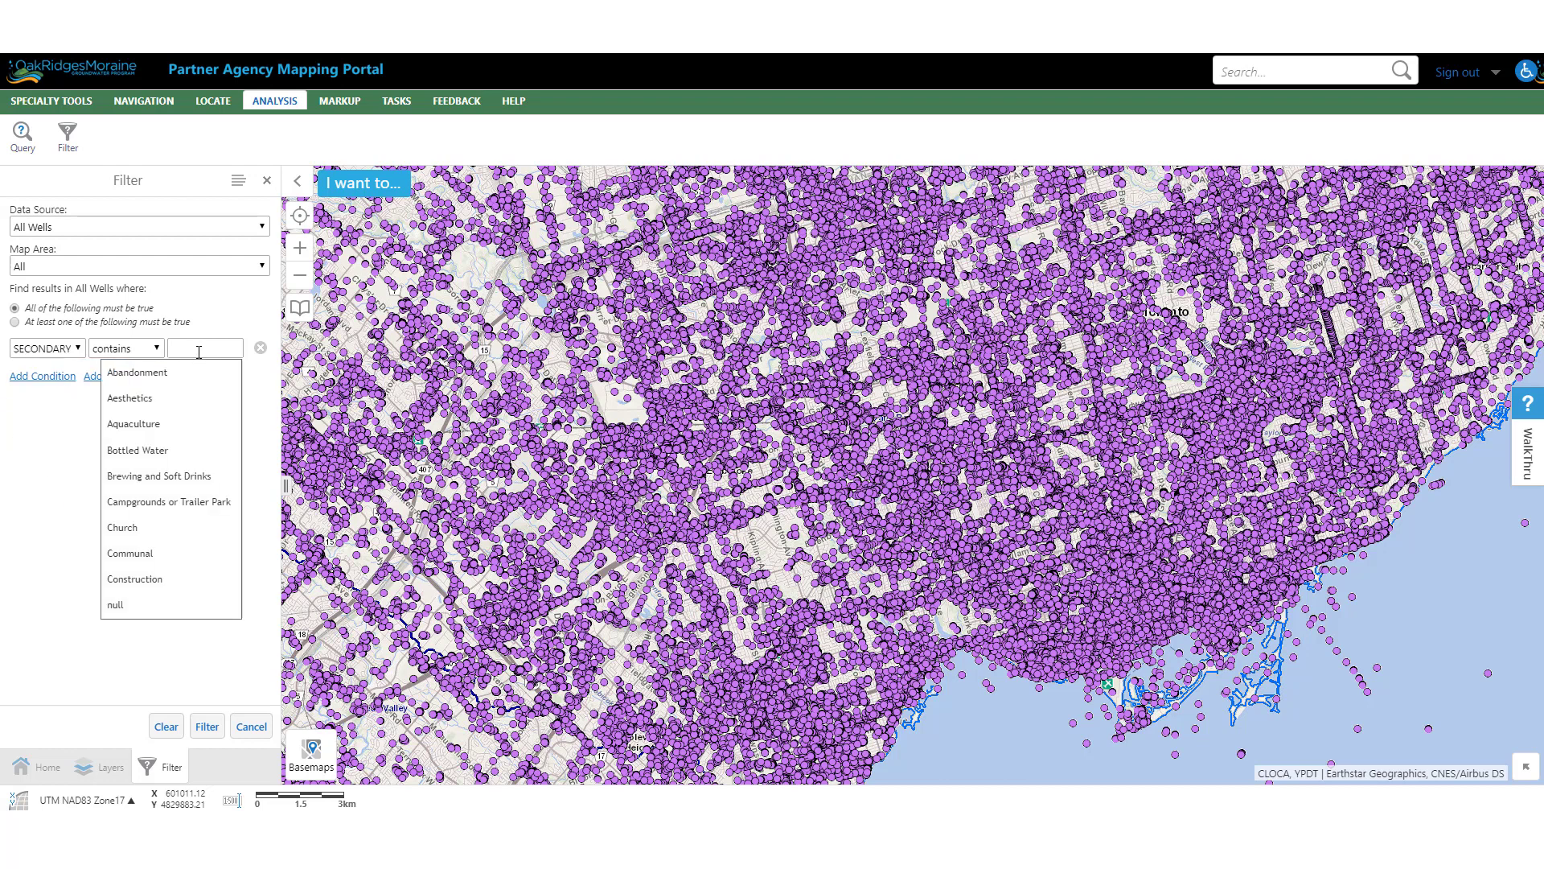
pyautogui.write('ge')
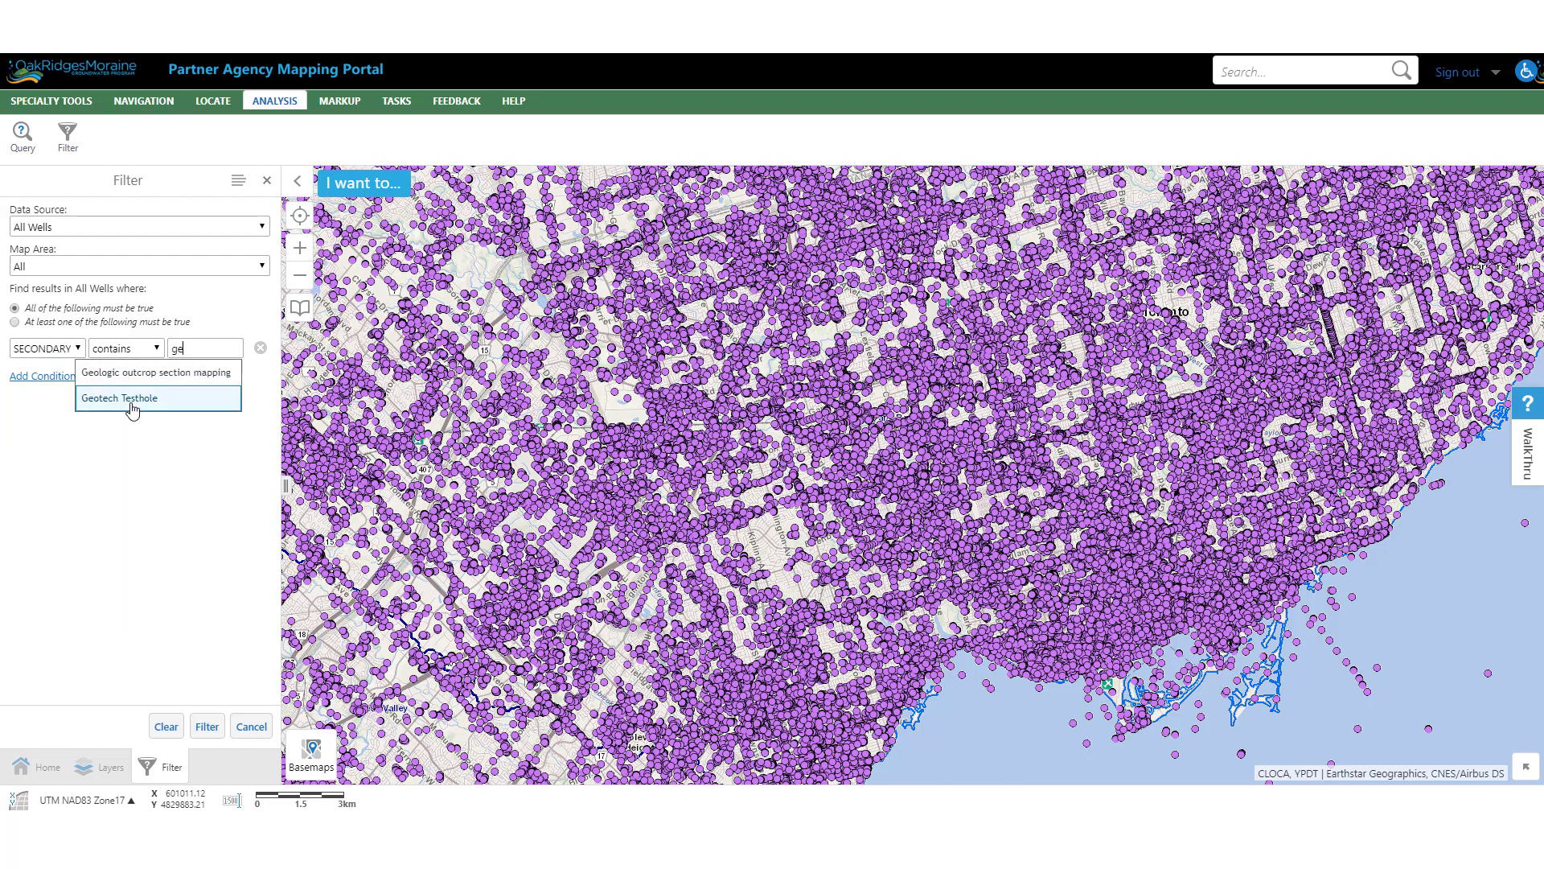
pyautogui.click(133, 408)
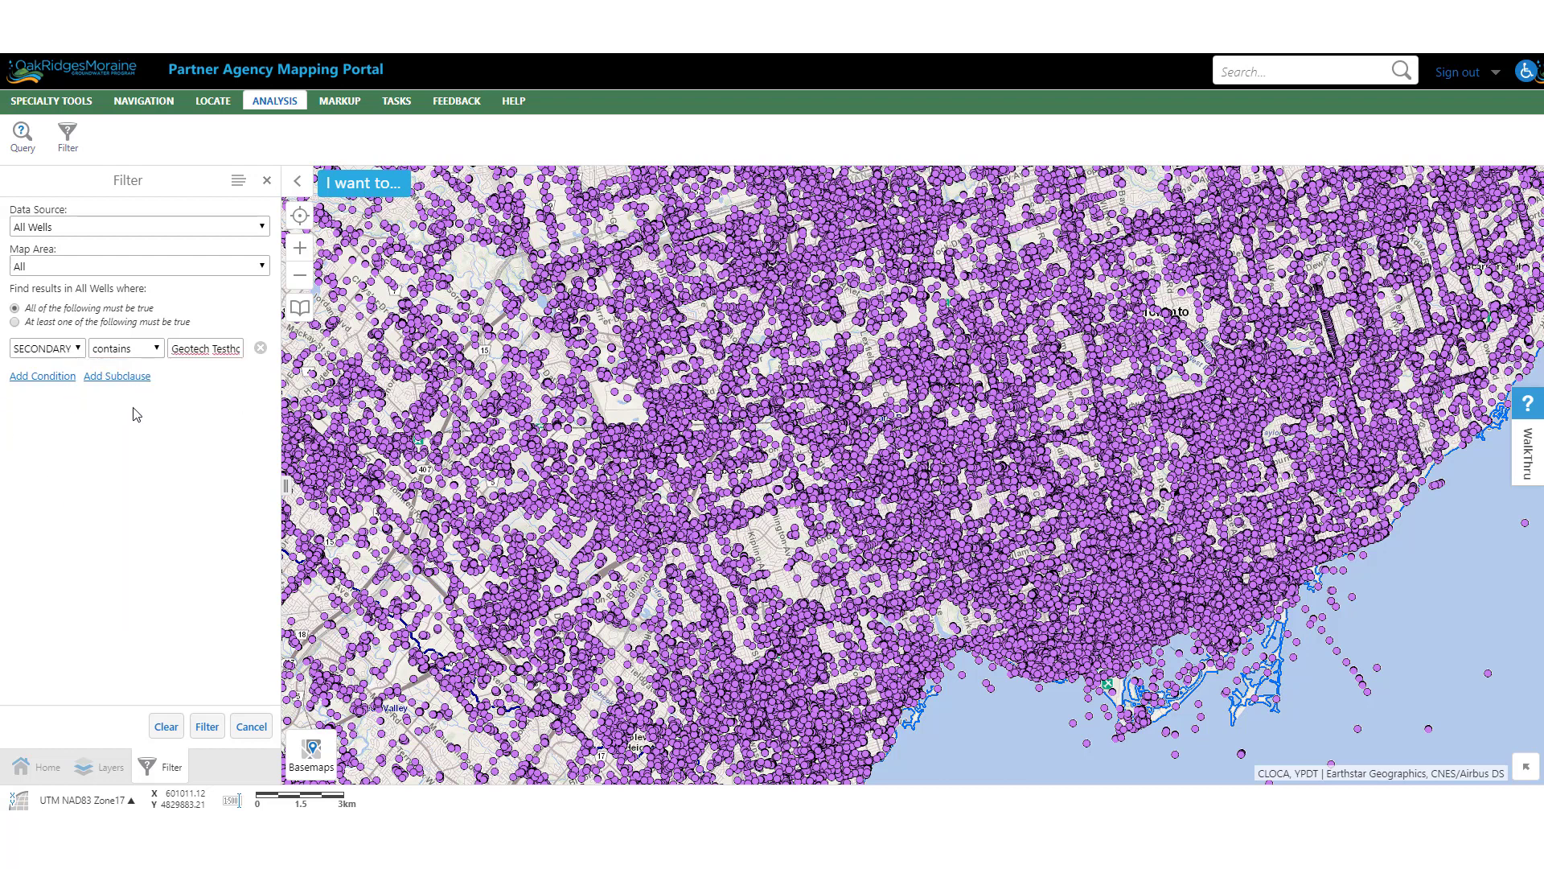
pyautogui.click(207, 728)
# Apply the Geotech Testhole filter to the All Wells layer, then clear it so every well reappears.
pyautogui.click(209, 736)
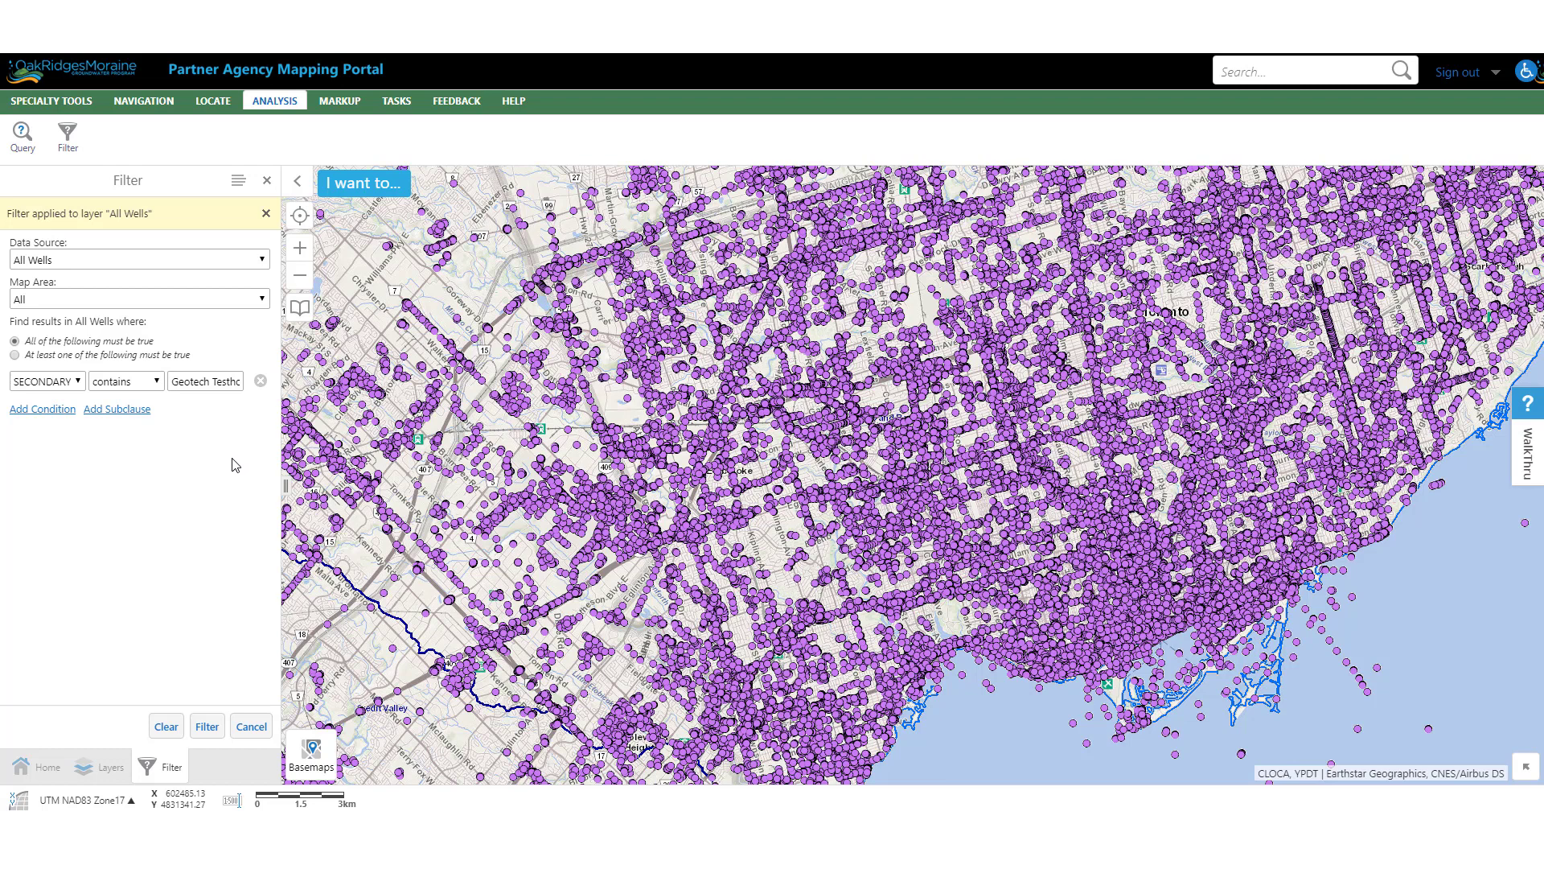
pyautogui.click(166, 728)
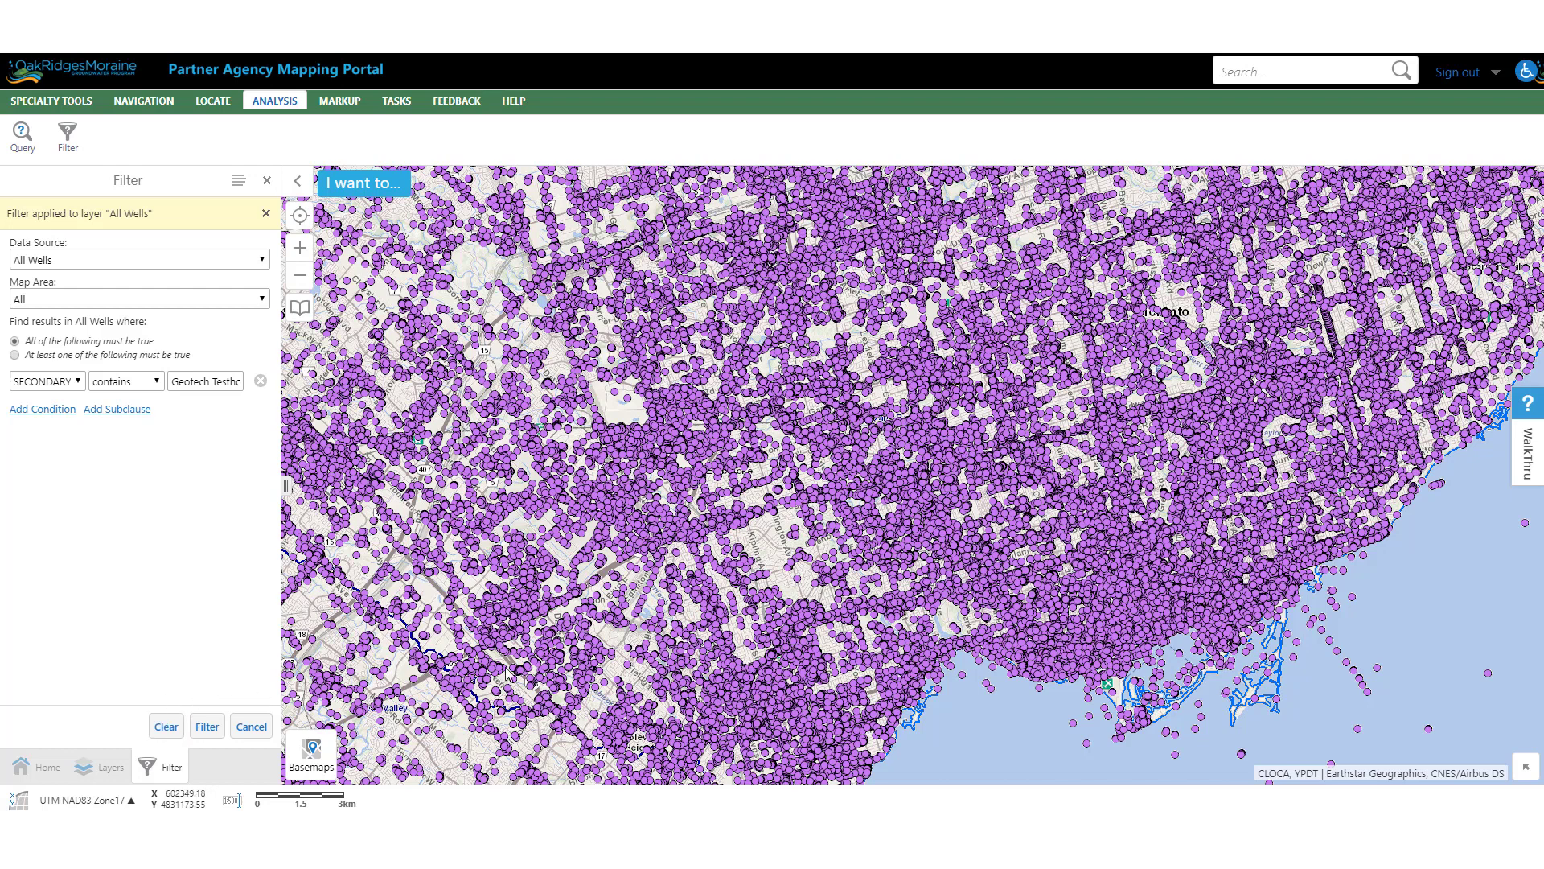
# Reopen the All Wells layer filter and set its field to SECONDARY PURPOSE.
pyautogui.click(266, 185)
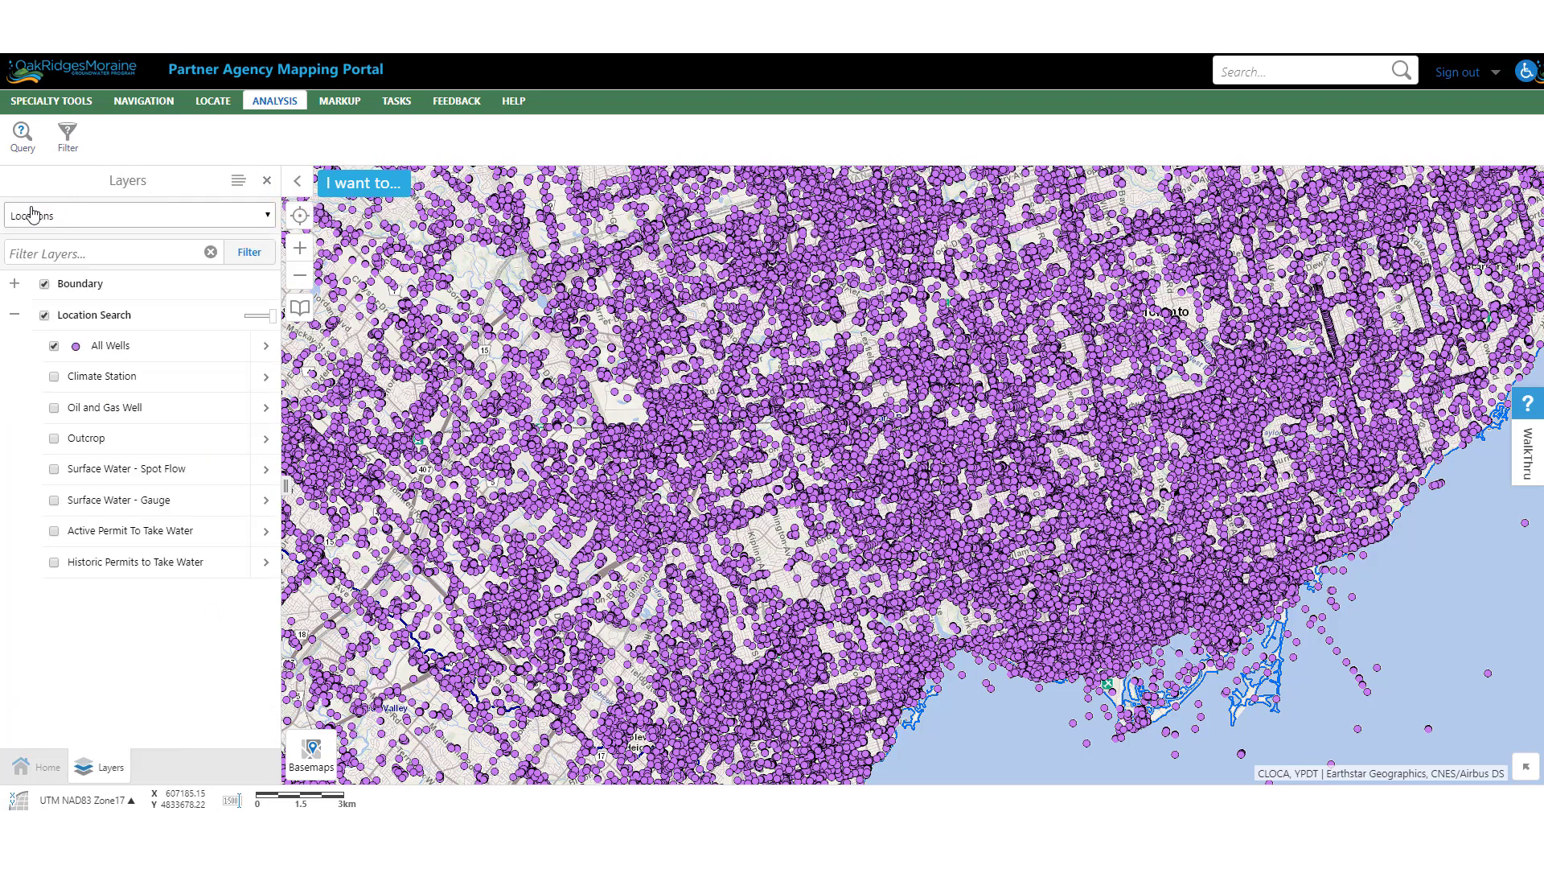
pyautogui.click(68, 145)
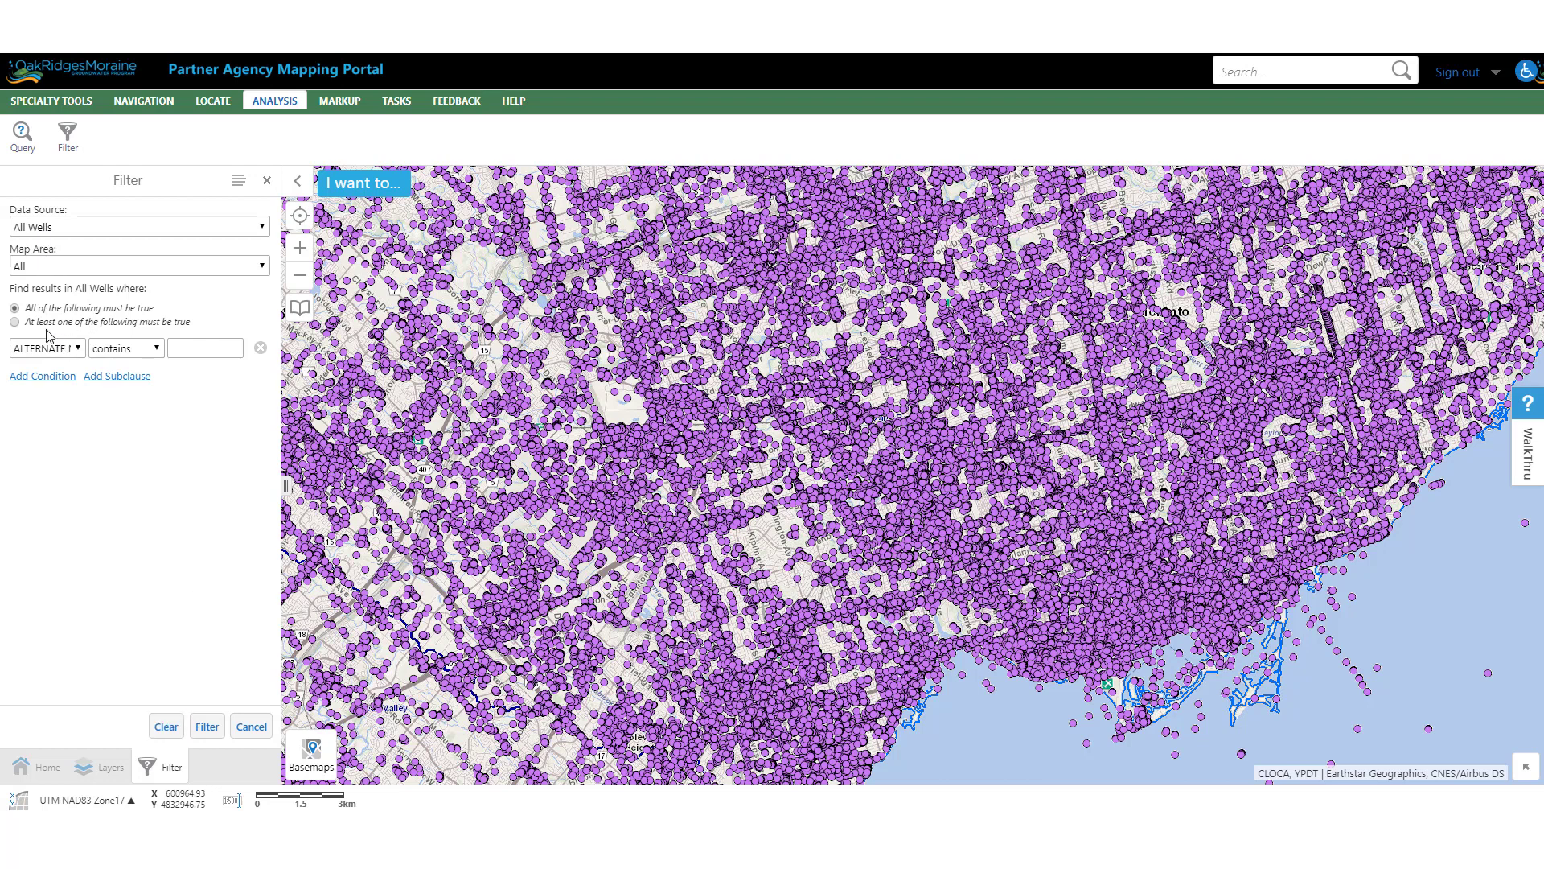
pyautogui.click(59, 351)
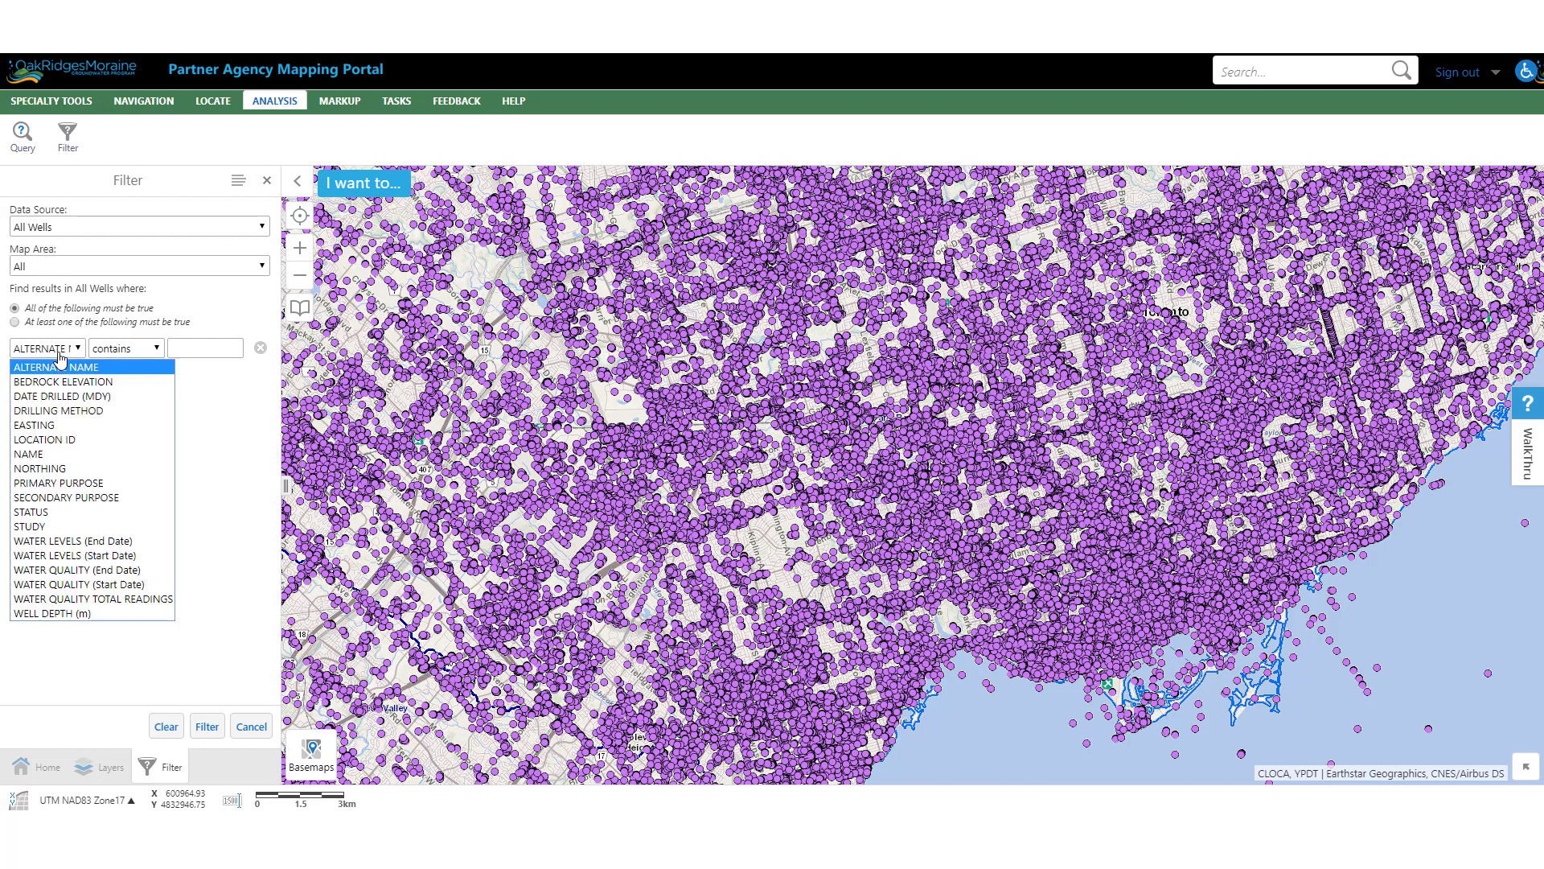
pyautogui.click(57, 499)
# Filter All Wells to secondary purpose Recharge Well, then clear the filter.
pyautogui.click(197, 349)
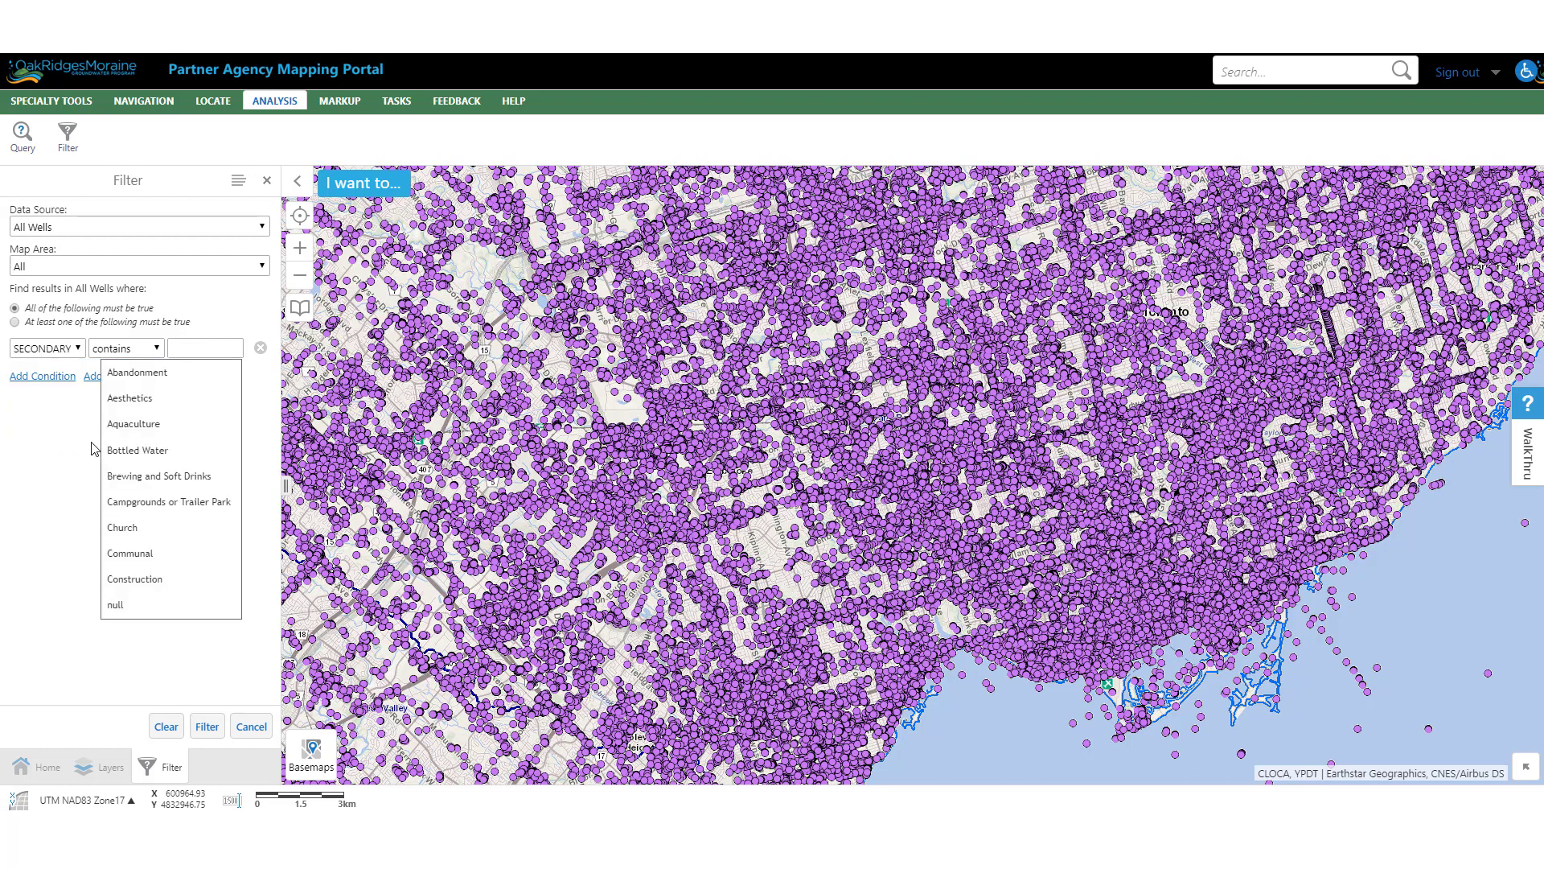
pyautogui.write('re')
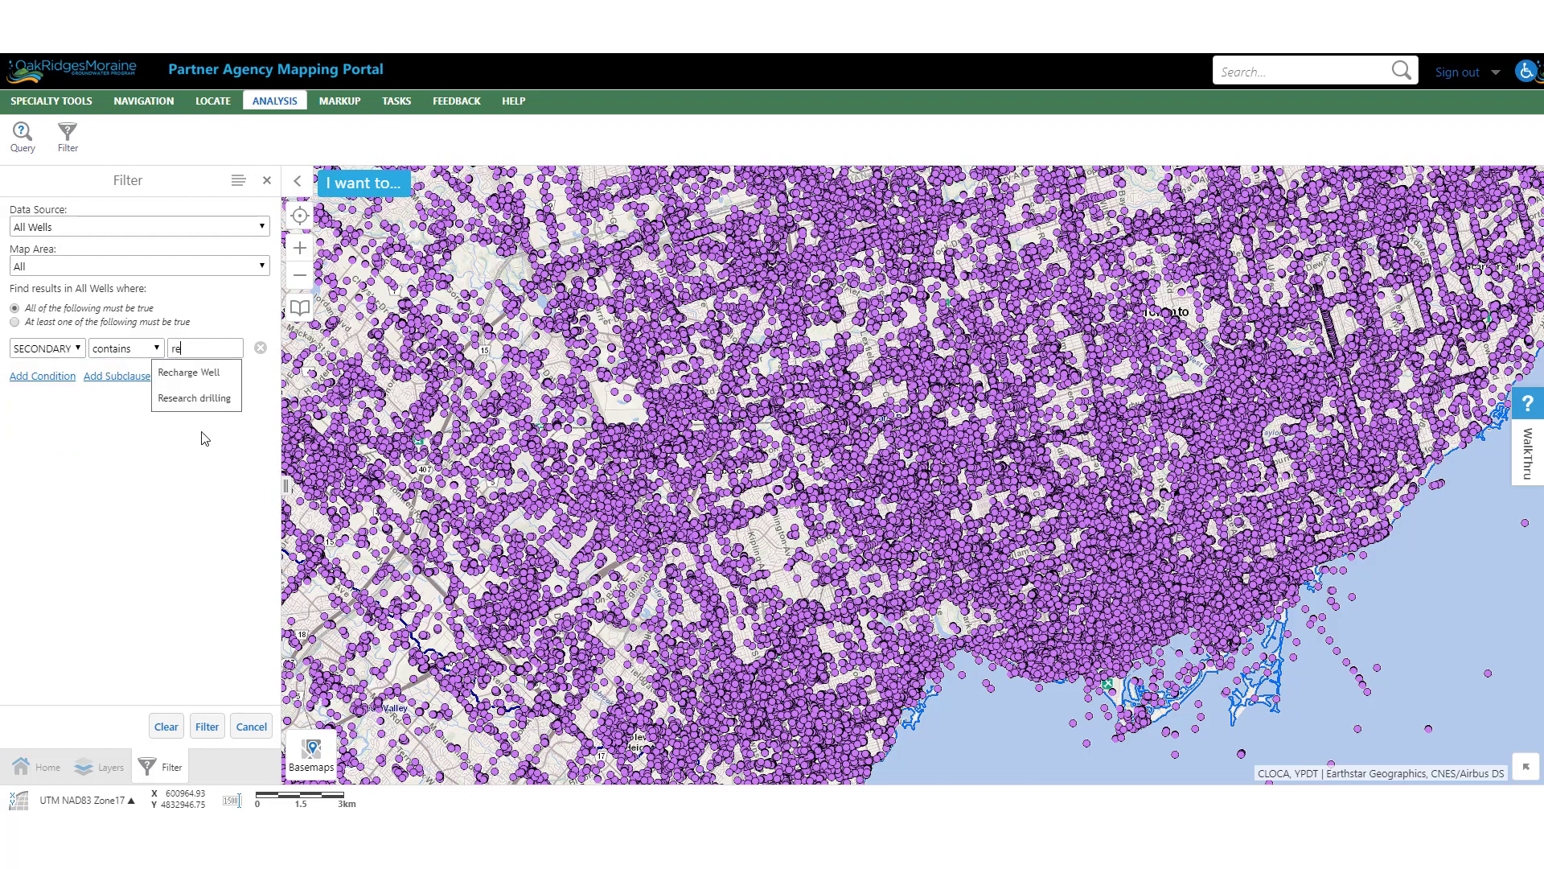
pyautogui.click(196, 375)
pyautogui.click(207, 727)
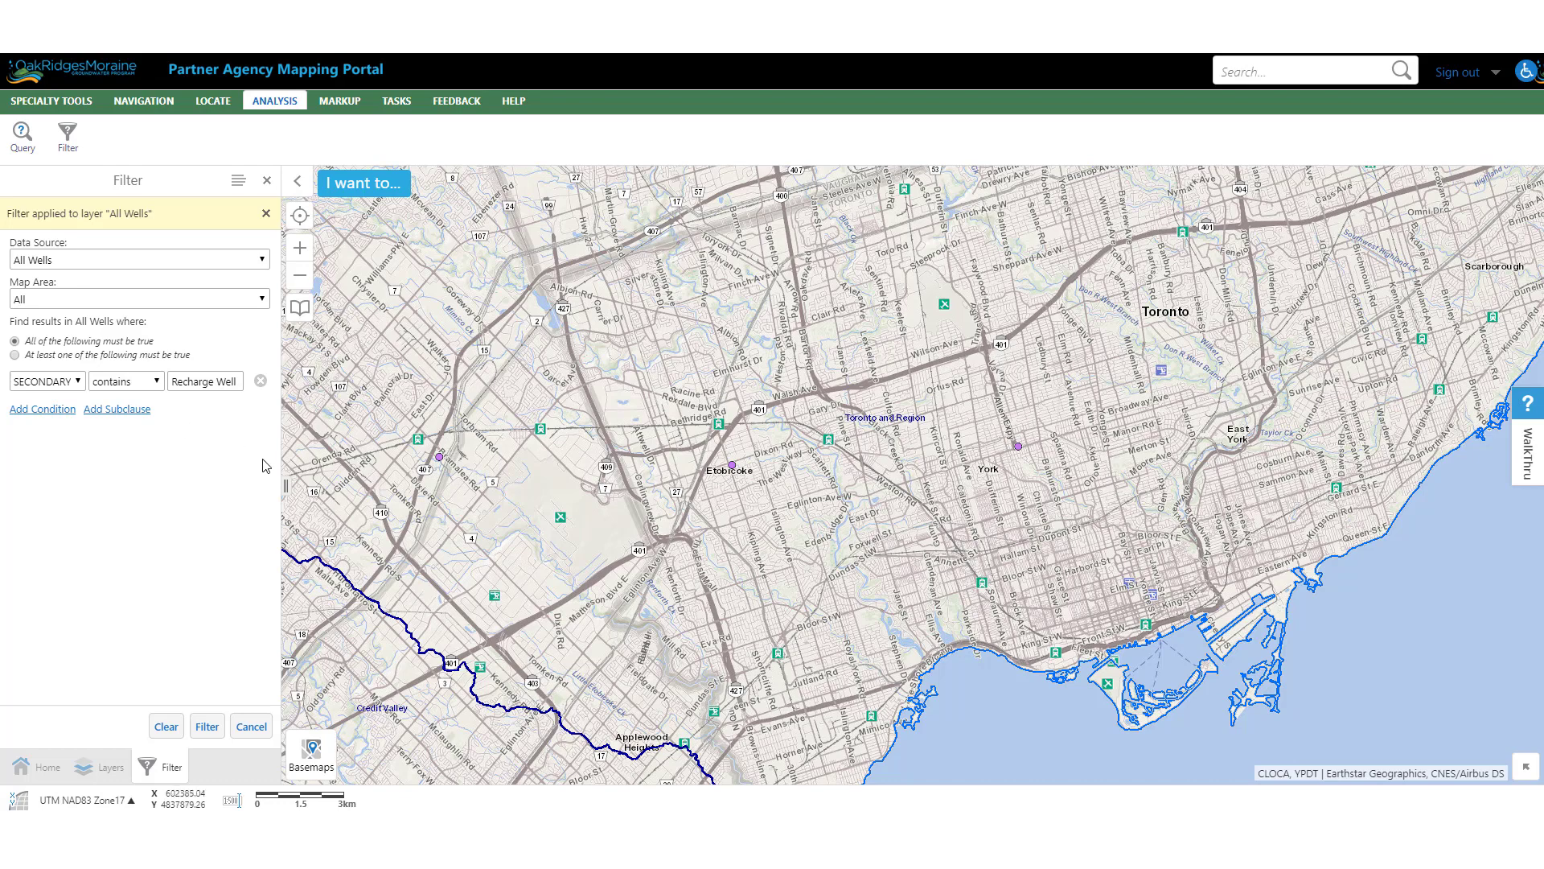
pyautogui.click(166, 726)
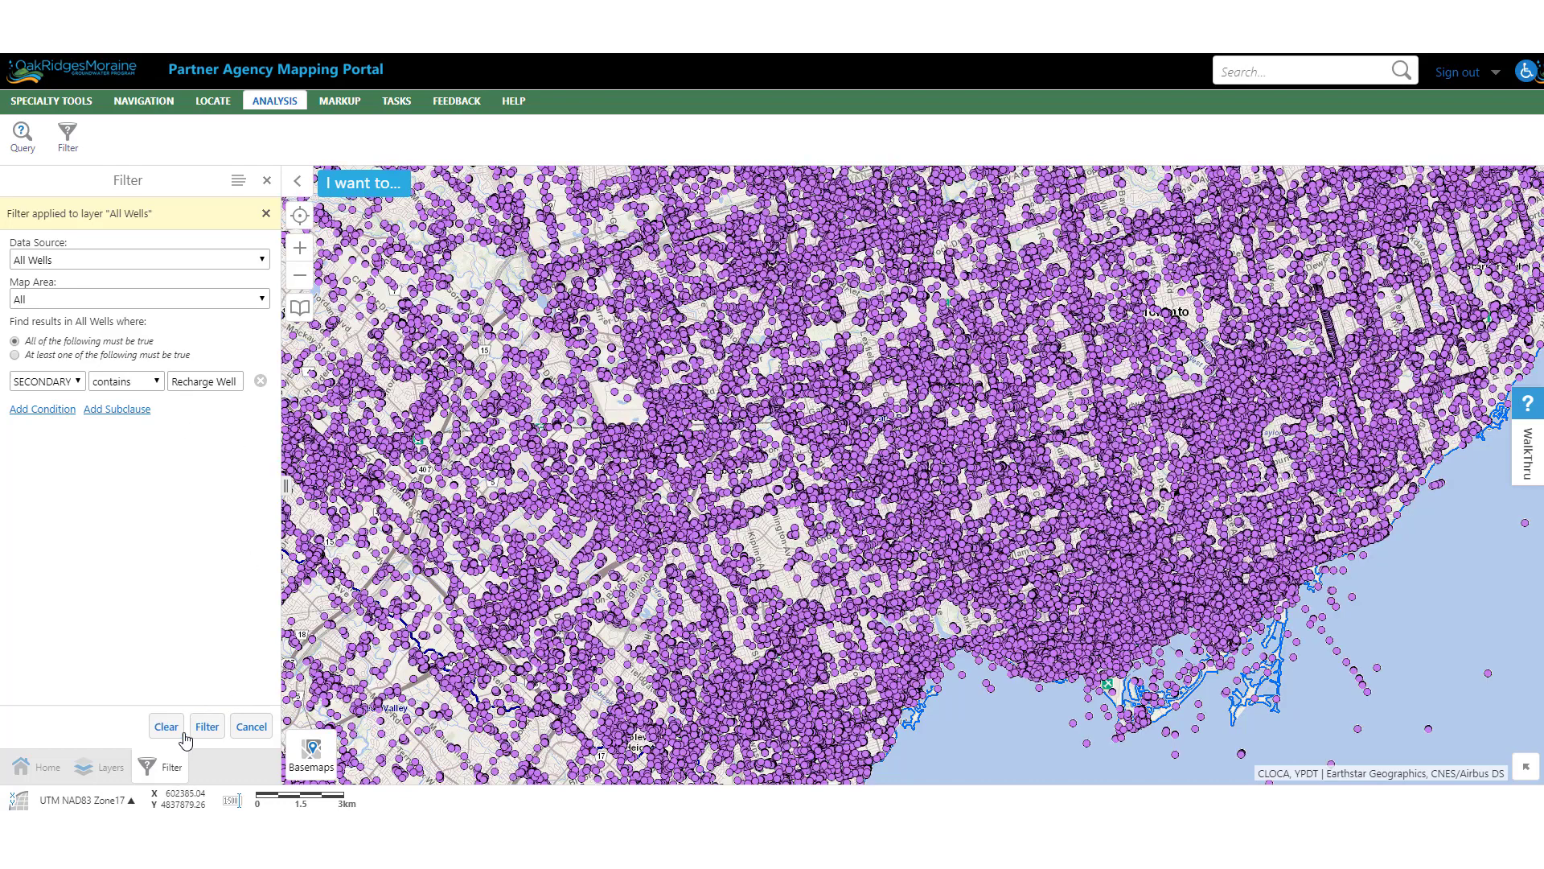